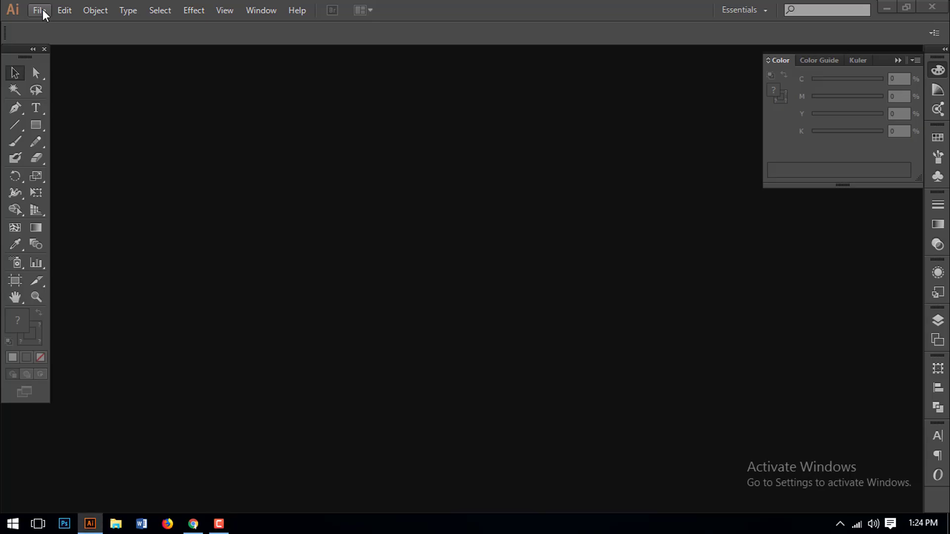
# - Open the File menu in the empty Illustrator workspace
pyautogui.click(43, 10)
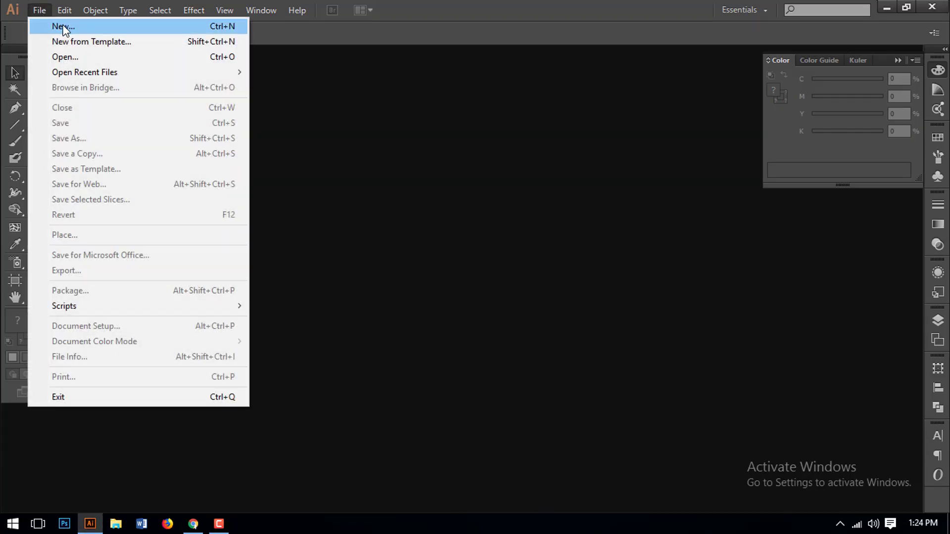
# - Create a new blank A4 portrait document, 8.27 × 11.69 in
pyautogui.click(162, 28)
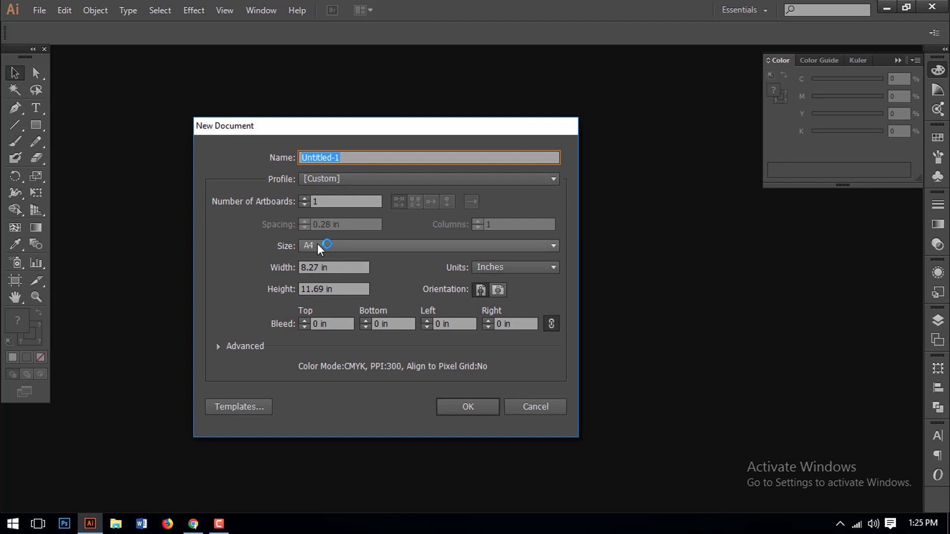
pyautogui.click(316, 243)
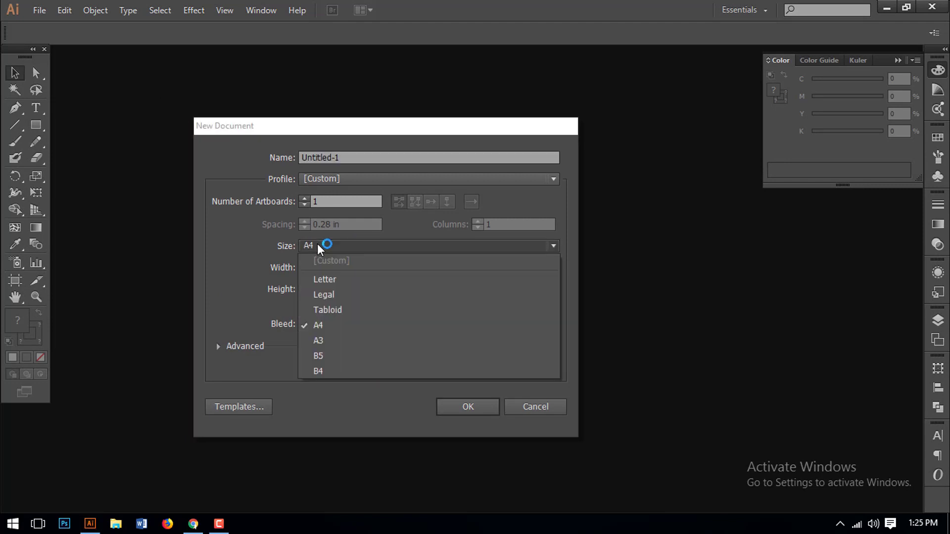
pyautogui.click(319, 325)
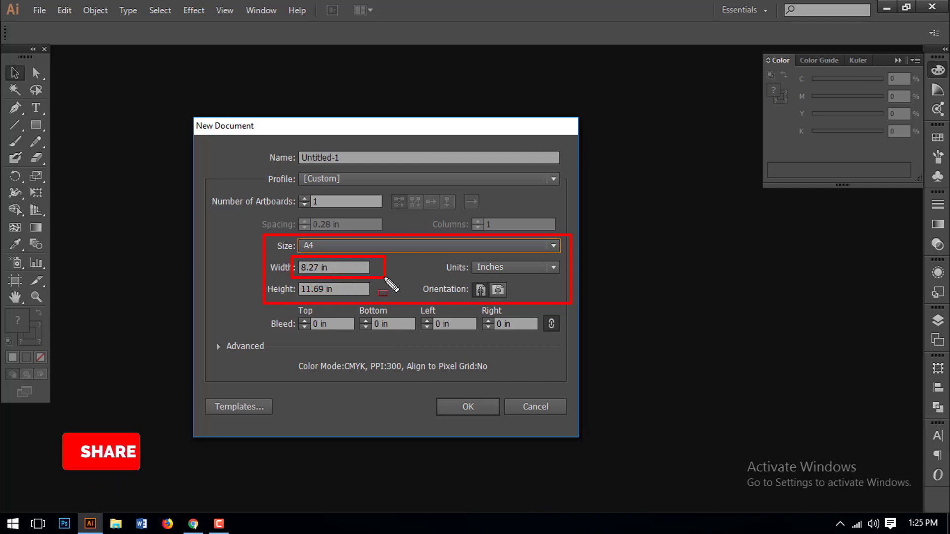
pyautogui.click(467, 408)
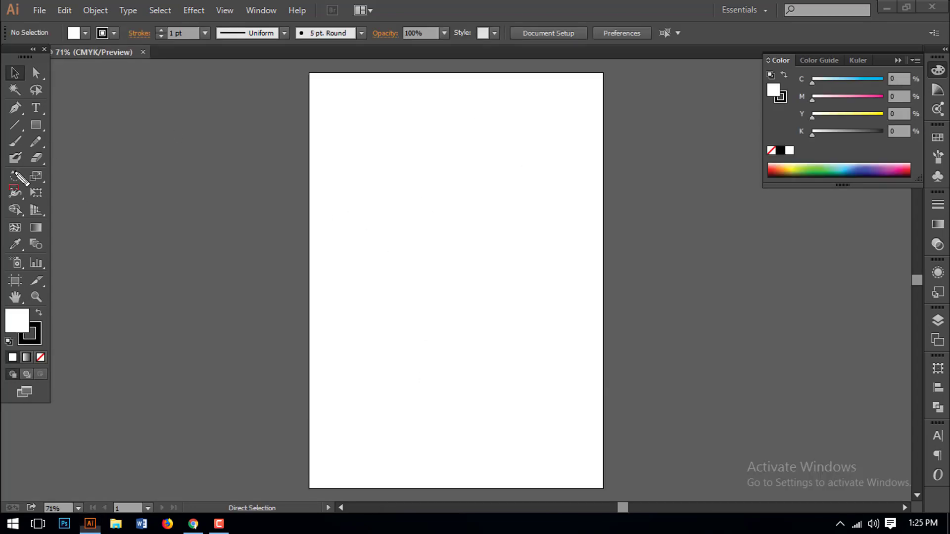
# - Draw a 5.5 × 8 in rectangle and move it to the upper middle of the page
pyautogui.moveTo(23, 117); pyautogui.dragTo(42, 131)
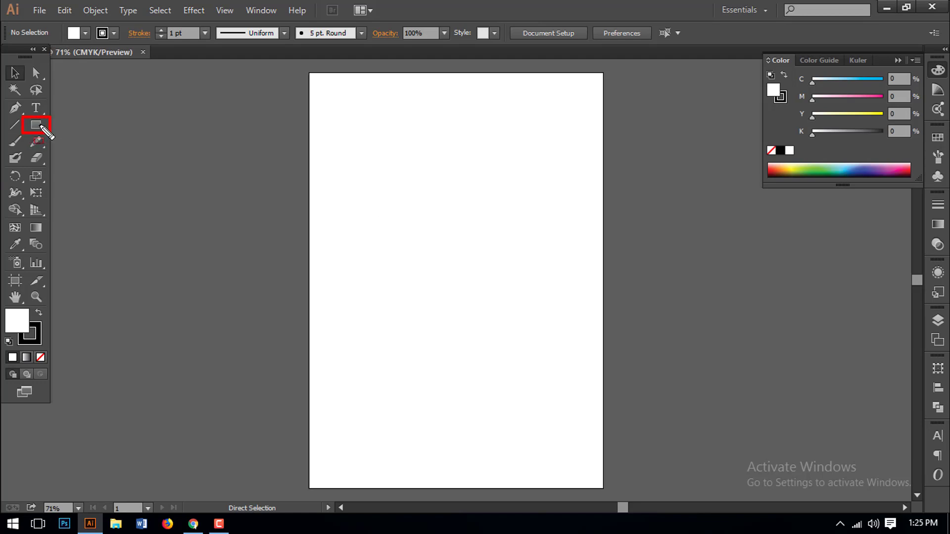
pyautogui.click(35, 125)
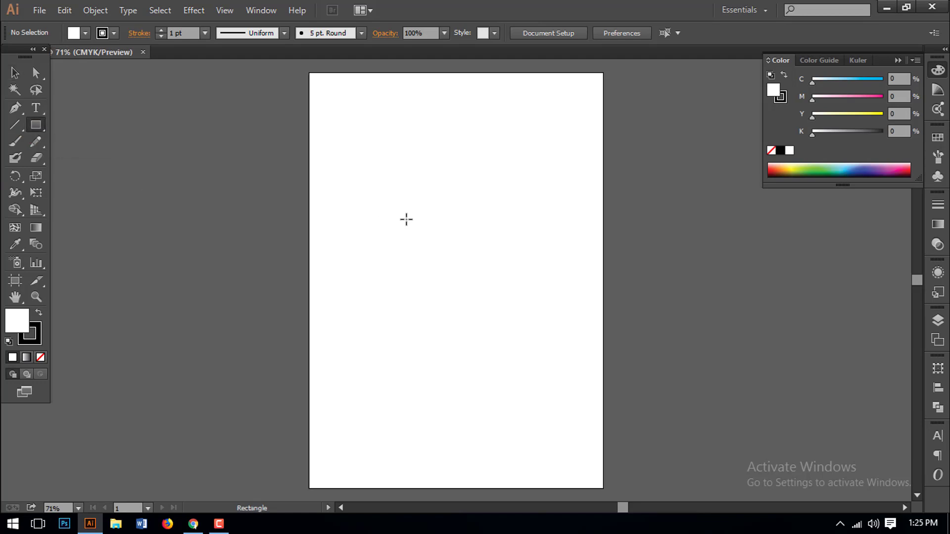
pyautogui.click(158, 203)
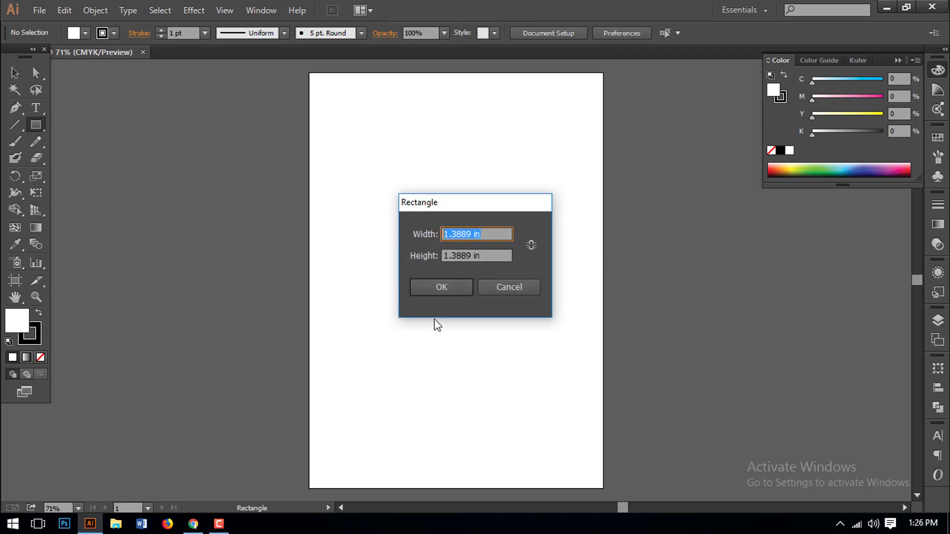
pyautogui.write('5.5')
pyautogui.press('Tab')
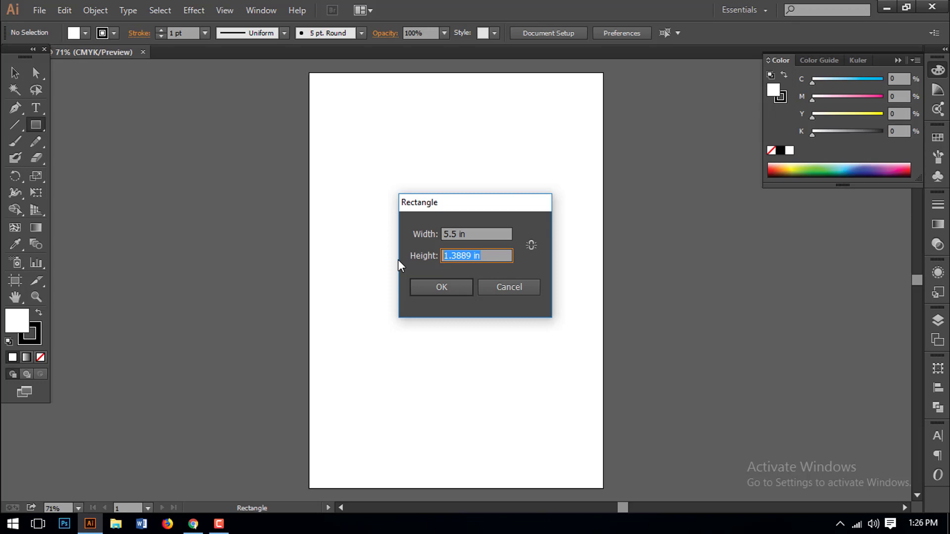
pyautogui.write('8')
pyautogui.click(490, 243)
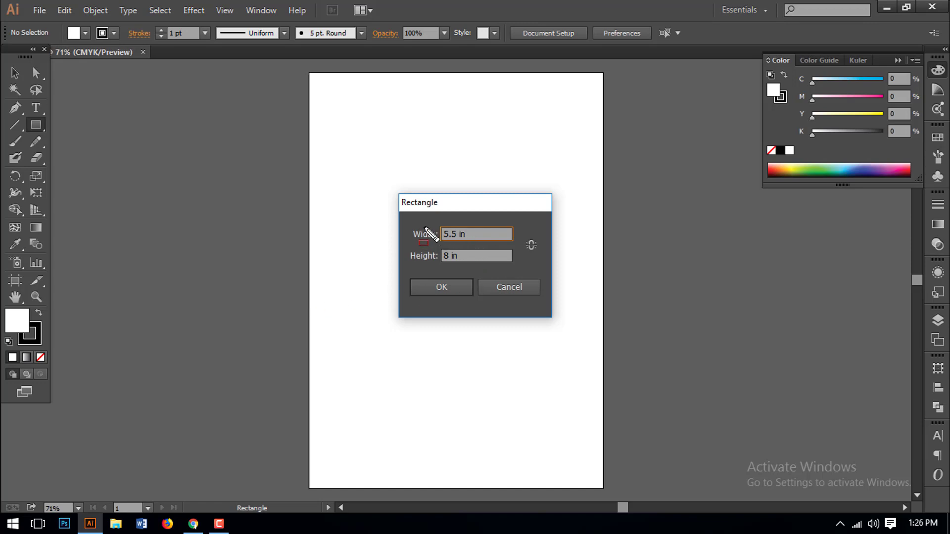
pyautogui.moveTo(405, 219)
pyautogui.mouseDown()
pyautogui.moveTo(498, 264)
pyautogui.moveTo(538, 268)
pyautogui.mouseUp()
pyautogui.moveTo(404, 272); pyautogui.dragTo(474, 301)
pyautogui.click(426, 292)
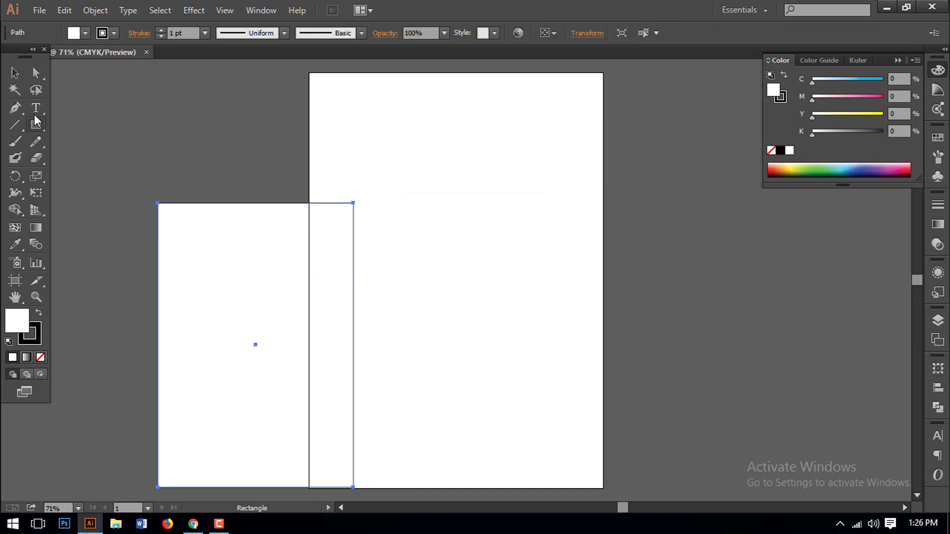
pyautogui.click(16, 74)
pyautogui.moveTo(268, 270); pyautogui.dragTo(454, 196)
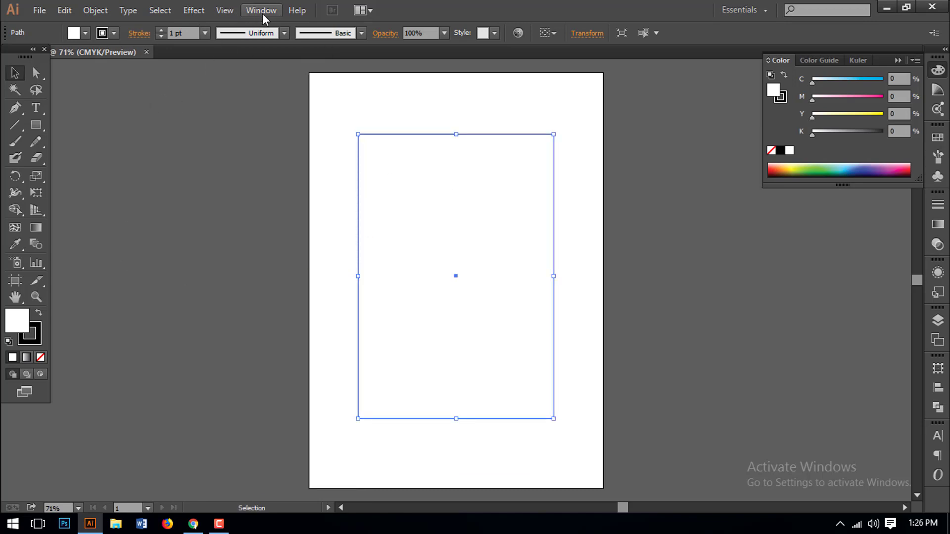
# - Show the rulers along the canvas edges
pyautogui.click(224, 10)
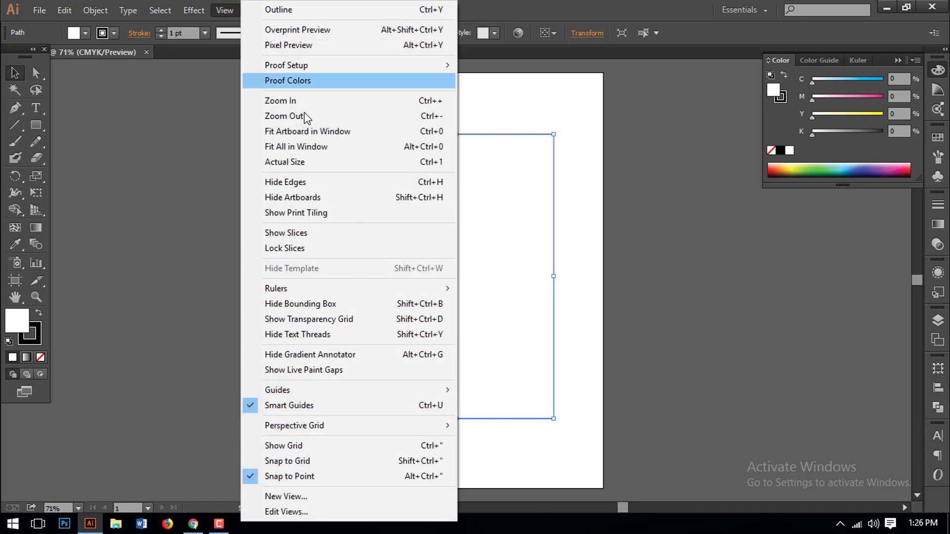
pyautogui.moveTo(306, 291)
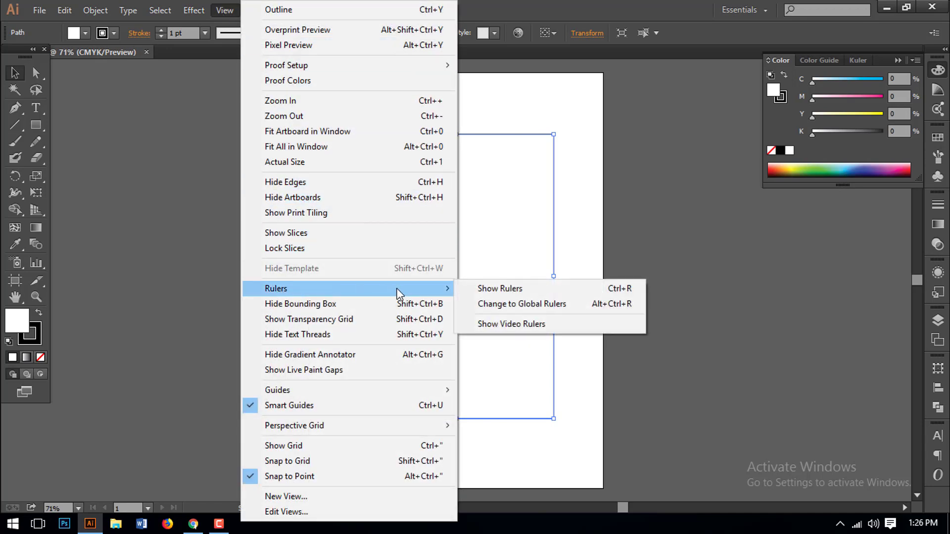
pyautogui.click(499, 292)
pyautogui.press('ctrl')
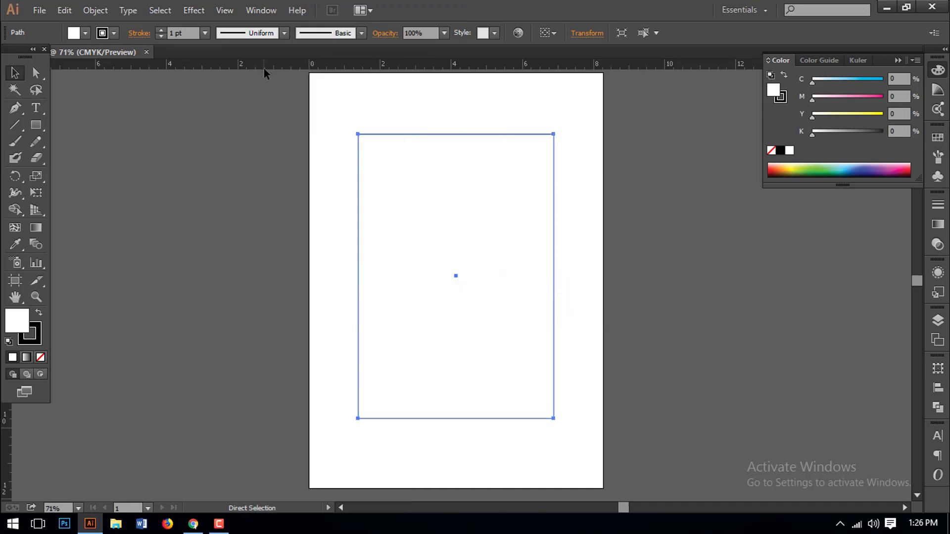
pyautogui.moveTo(272, 67); pyautogui.dragTo(311, 76)
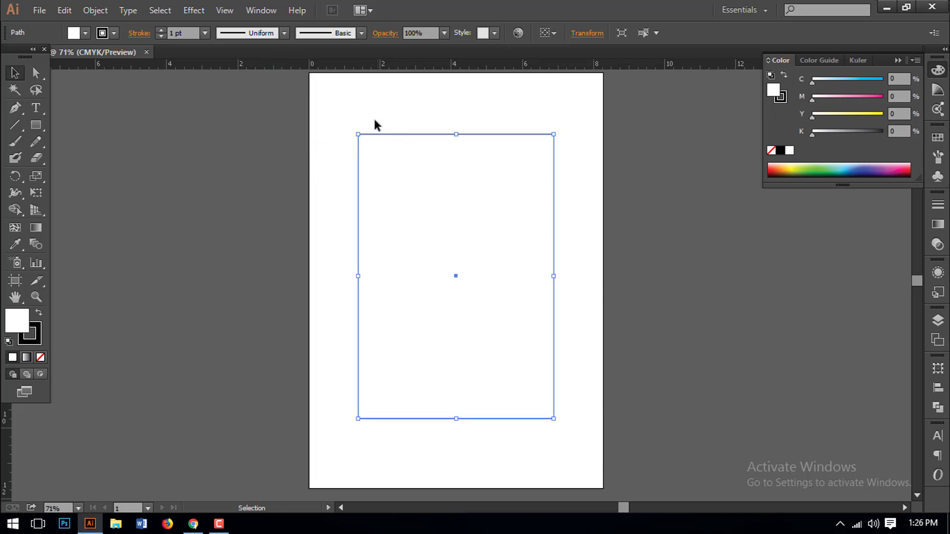
# - Set the rectangle's fill to None and drag a vertical guide through its centre
pyautogui.moveTo(348, 121); pyautogui.dragTo(436, 187)
pyautogui.click(41, 357)
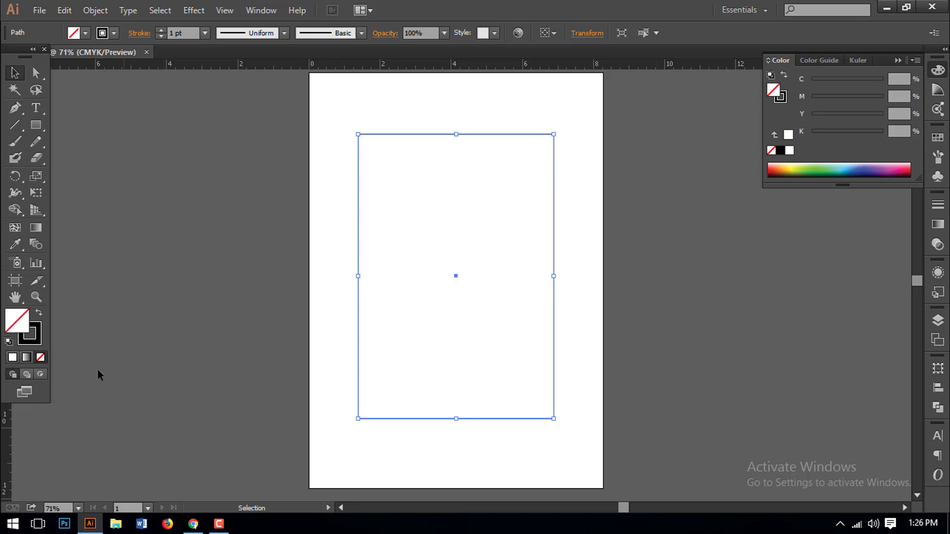
pyautogui.moveTo(6, 440); pyautogui.dragTo(456, 444)
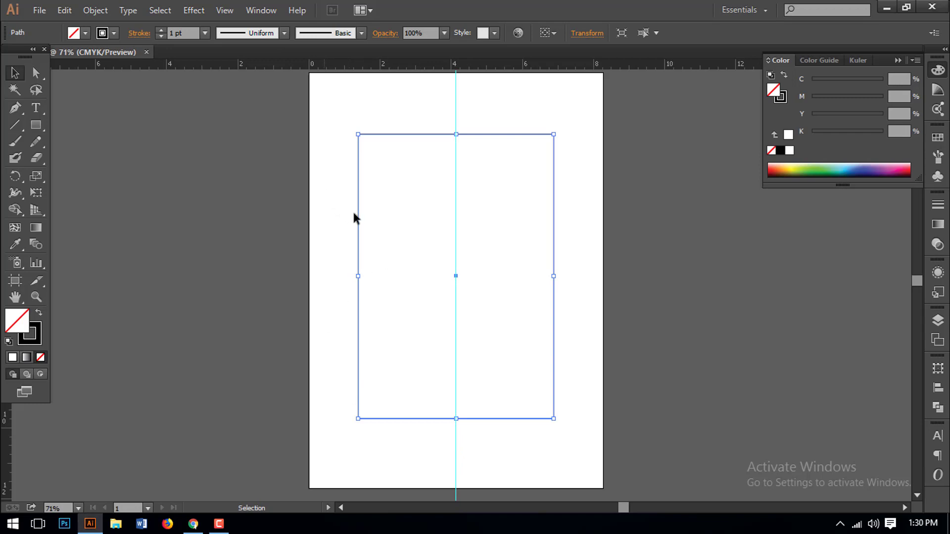
# - Lock the rectangle in place with Object > Lock > Selection
pyautogui.click(91, 11)
pyautogui.moveTo(95, 10)
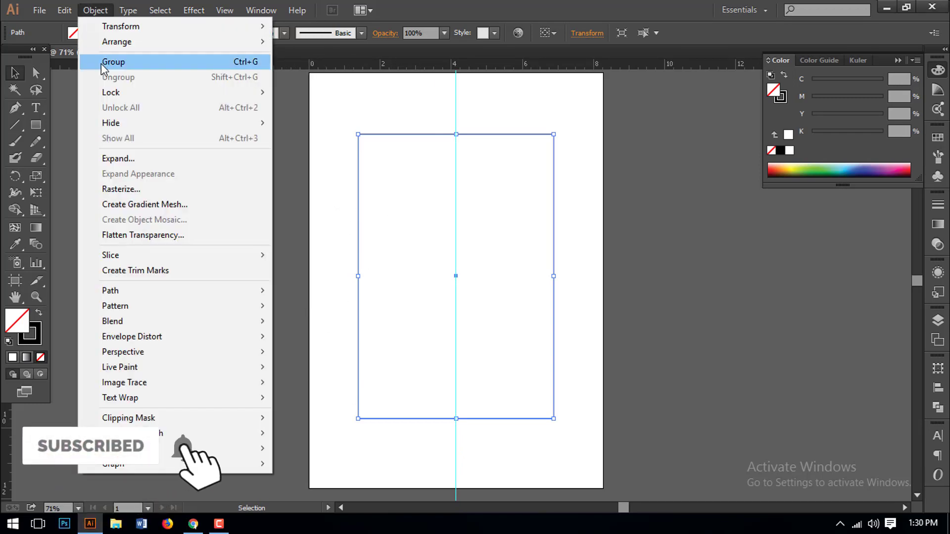
pyautogui.moveTo(119, 92)
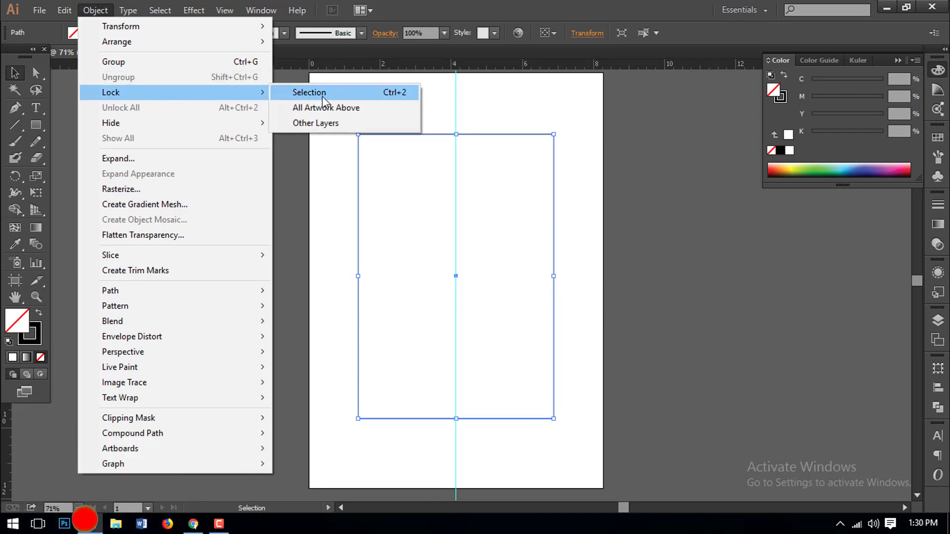
pyautogui.click(331, 97)
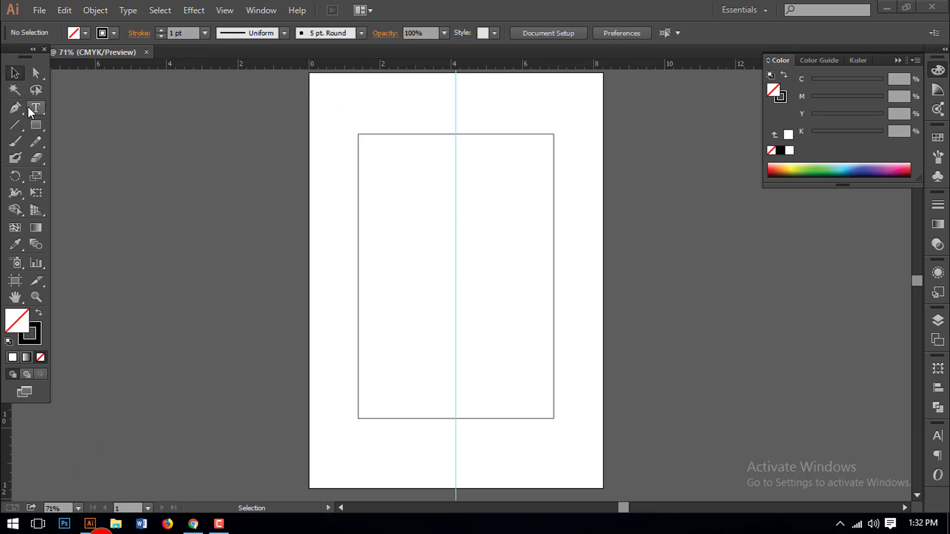
pyautogui.click(28, 108)
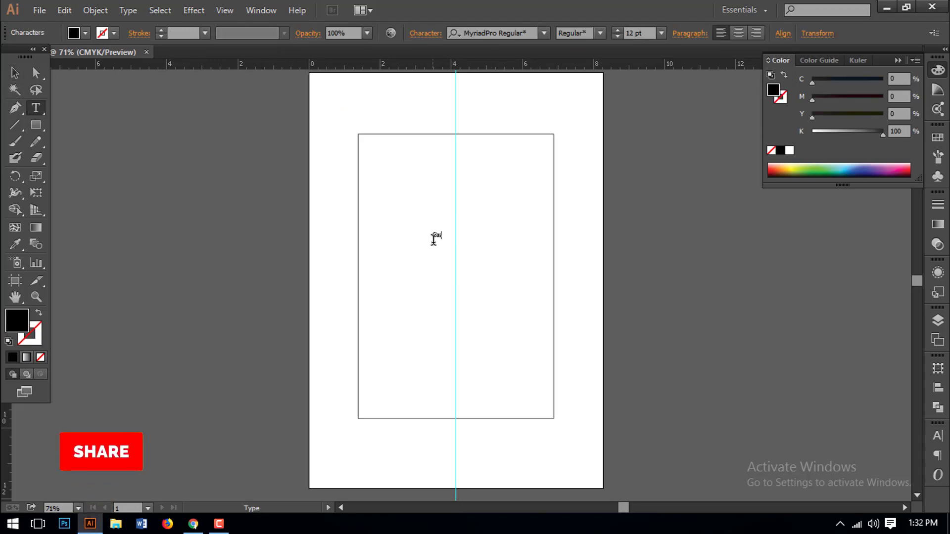
# - Add the "Cash Memo" title and set its size to 14 pt
pyautogui.write('h Memo')
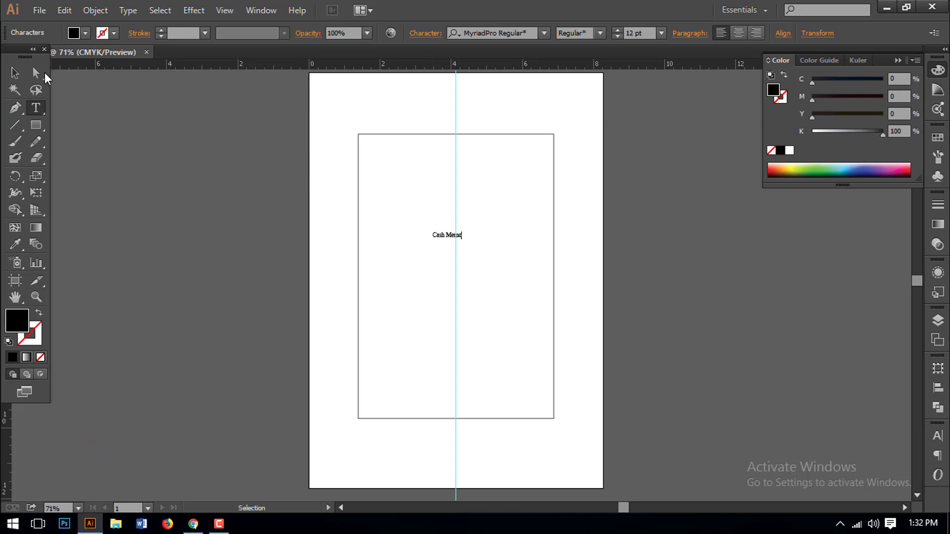
pyautogui.click(15, 74)
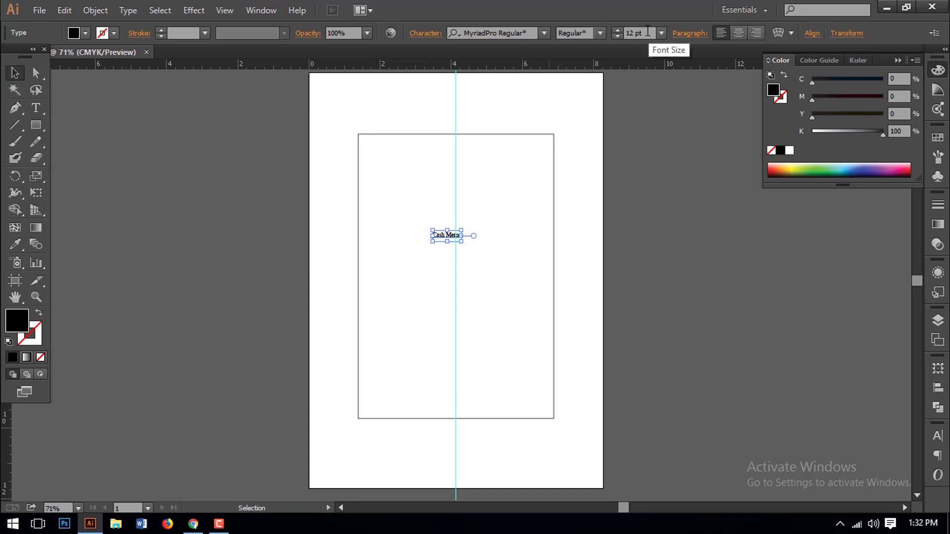
pyautogui.click(641, 33)
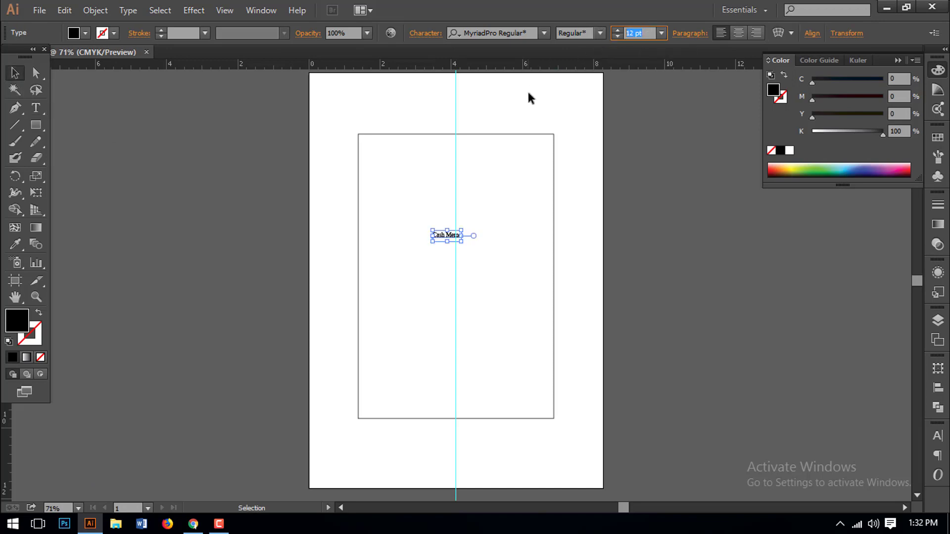
pyautogui.write('14')
pyautogui.press('Return')
# - Centre the Cash Memo title on the guide at the rectangle's top edge
pyautogui.click(475, 267)
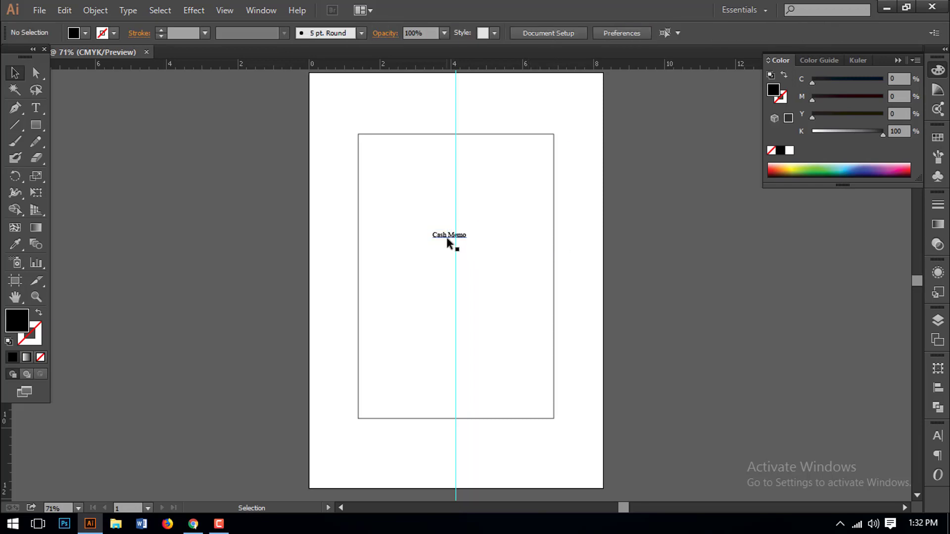
pyautogui.moveTo(447, 236); pyautogui.dragTo(452, 157)
pyautogui.hotkey('ctrl', 'space')
pyautogui.moveTo(378, 116); pyautogui.dragTo(604, 247)
pyautogui.moveTo(511, 231); pyautogui.dragTo(661, 290)
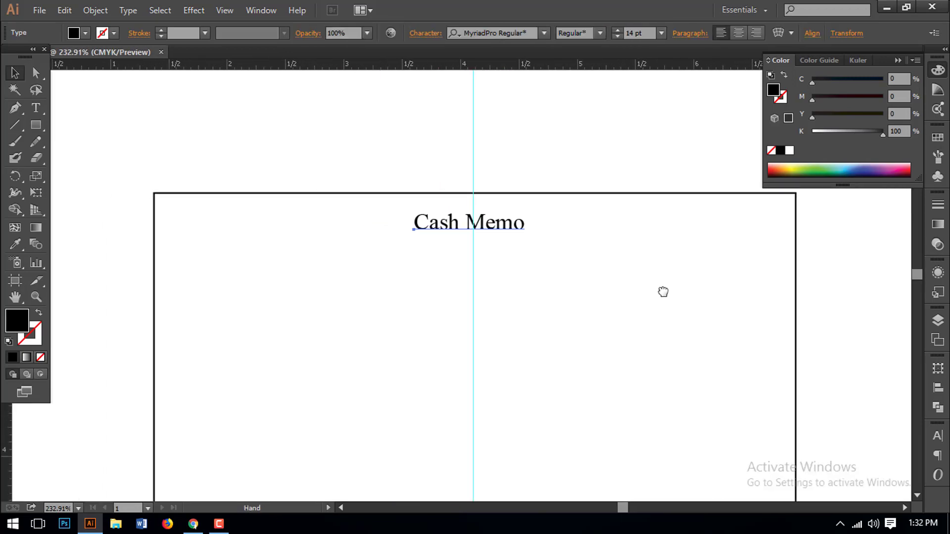
pyautogui.moveTo(502, 227); pyautogui.dragTo(490, 210)
pyautogui.press('Up')
pyautogui.press('Right')
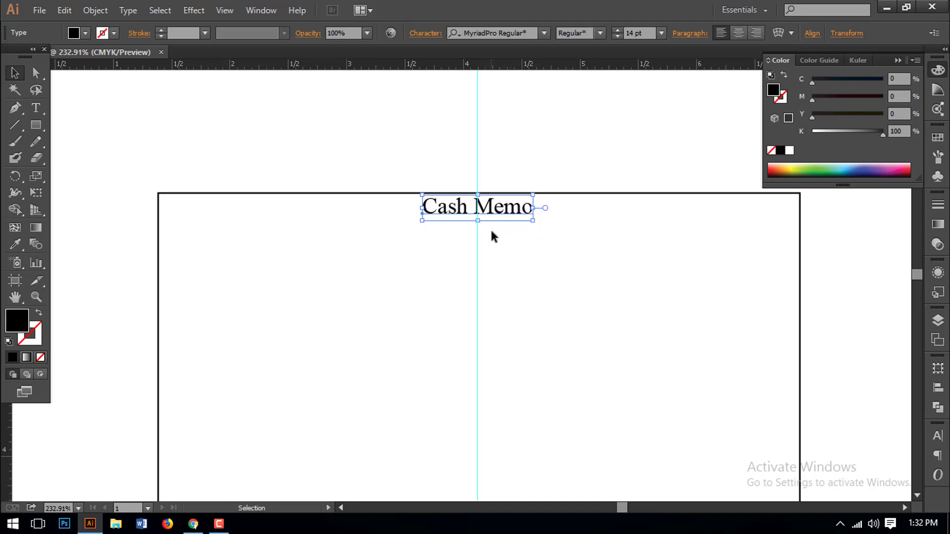
pyautogui.click(598, 290)
pyautogui.hotkey('ctrl', '-')
pyautogui.hotkey('ctrl', '-')
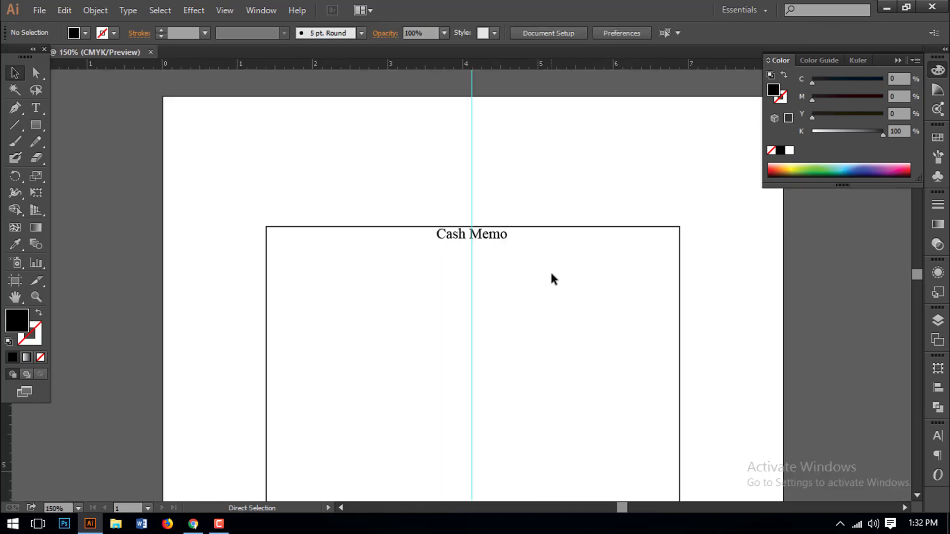
pyautogui.moveTo(545, 263); pyautogui.dragTo(521, 197)
pyautogui.moveTo(469, 231); pyautogui.dragTo(482, 221)
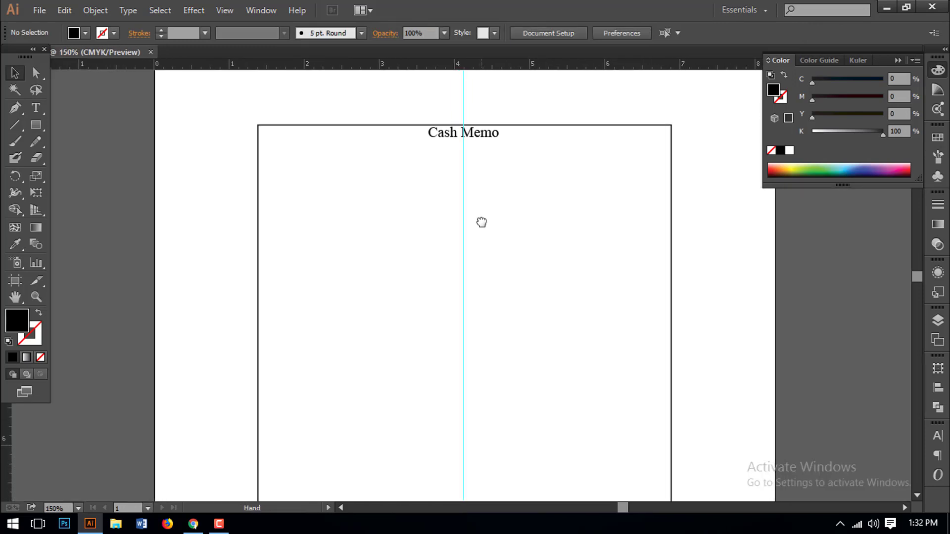
# - Add the DL COMPUTER heading below Cash Memo and scale it up
pyautogui.click(38, 110)
pyautogui.moveTo(40, 117); pyautogui.dragTo(127, 104)
pyautogui.click(388, 203)
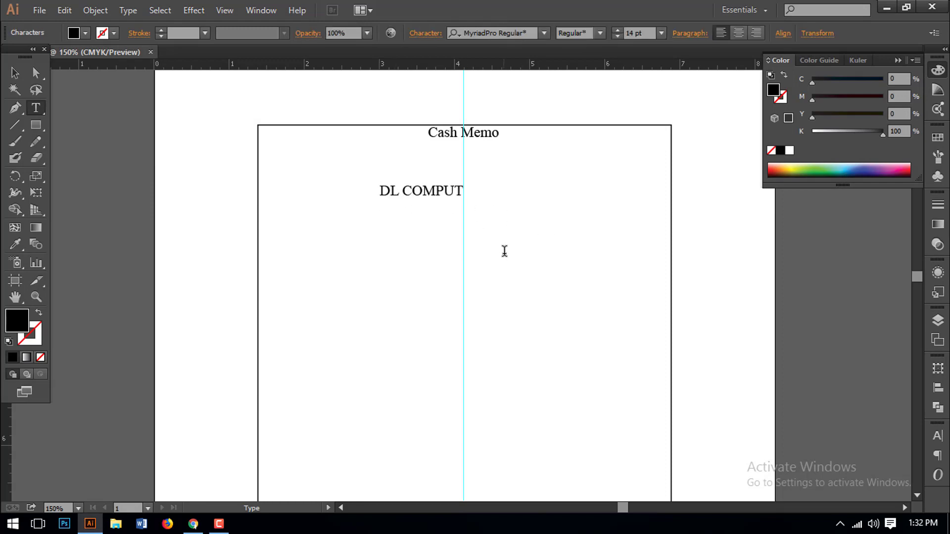
pyautogui.click(15, 73)
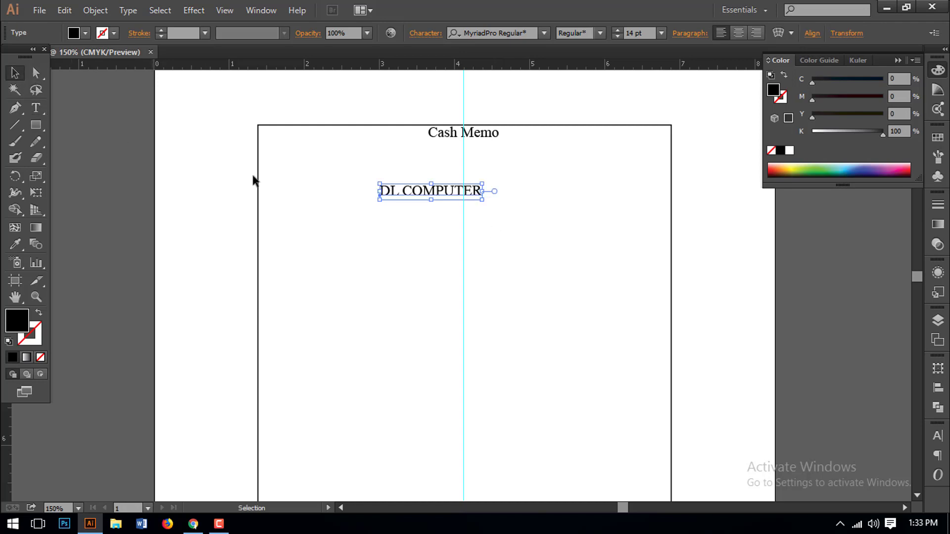
pyautogui.moveTo(487, 184); pyautogui.dragTo(536, 174)
pyautogui.moveTo(635, 145); pyautogui.dragTo(628, 151)
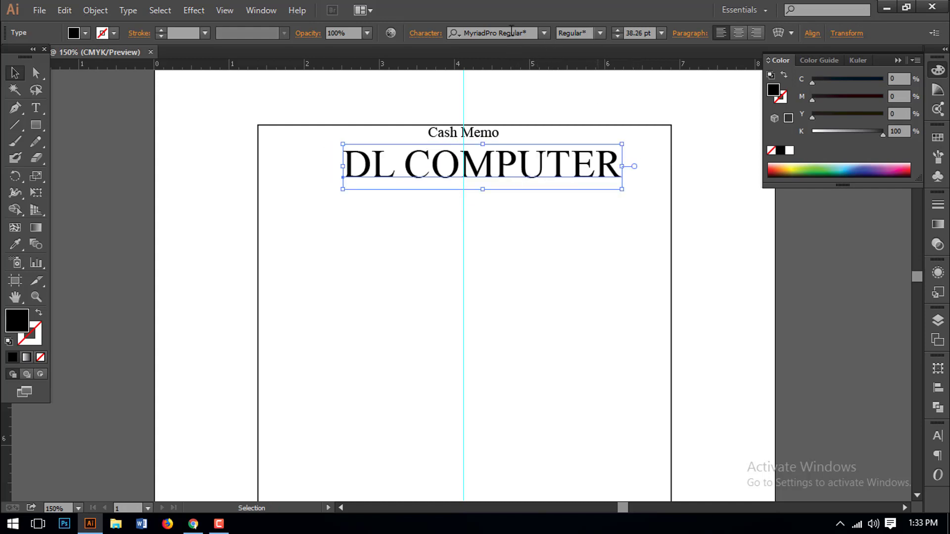
# - Change the DL COMPUTER heading's font to Algerian
pyautogui.click(511, 32)
pyautogui.write('al')
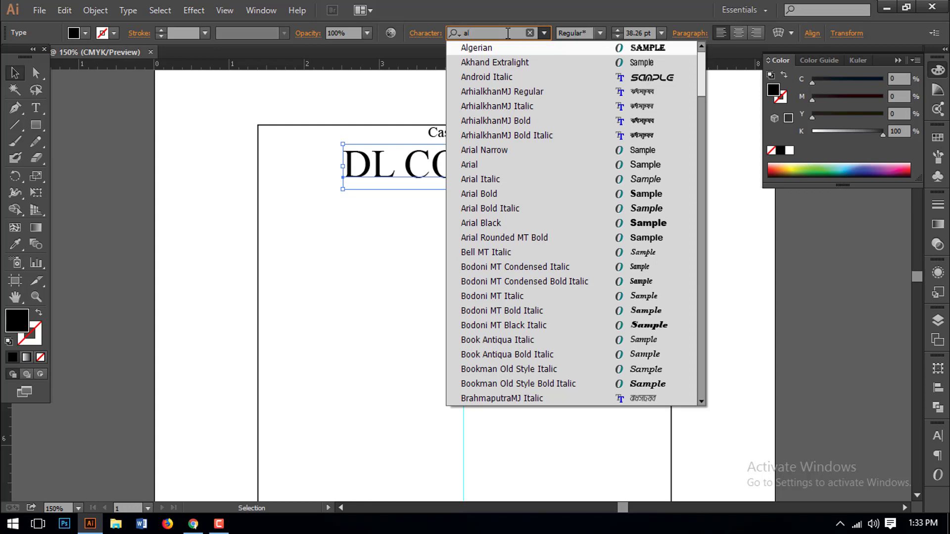
pyautogui.press('BackSpace')
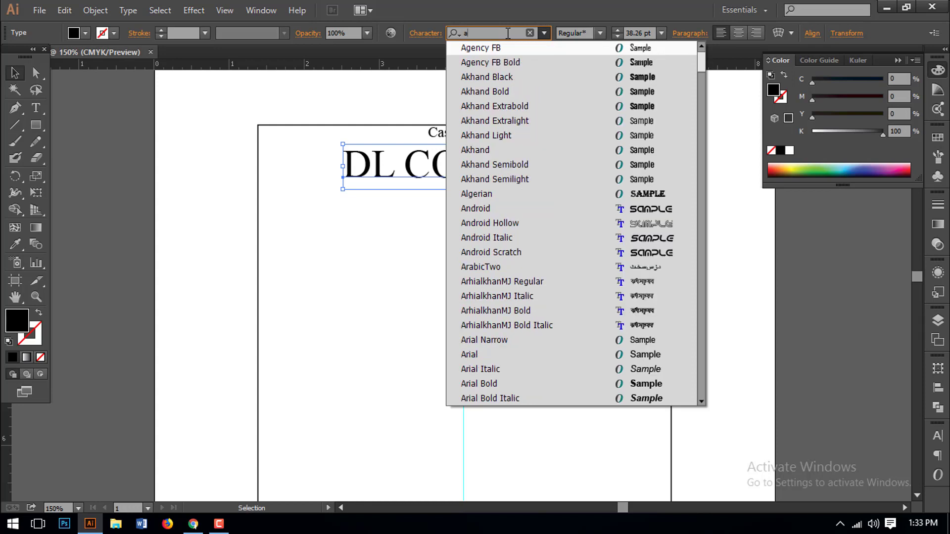
pyautogui.write('l')
pyautogui.press('Return')
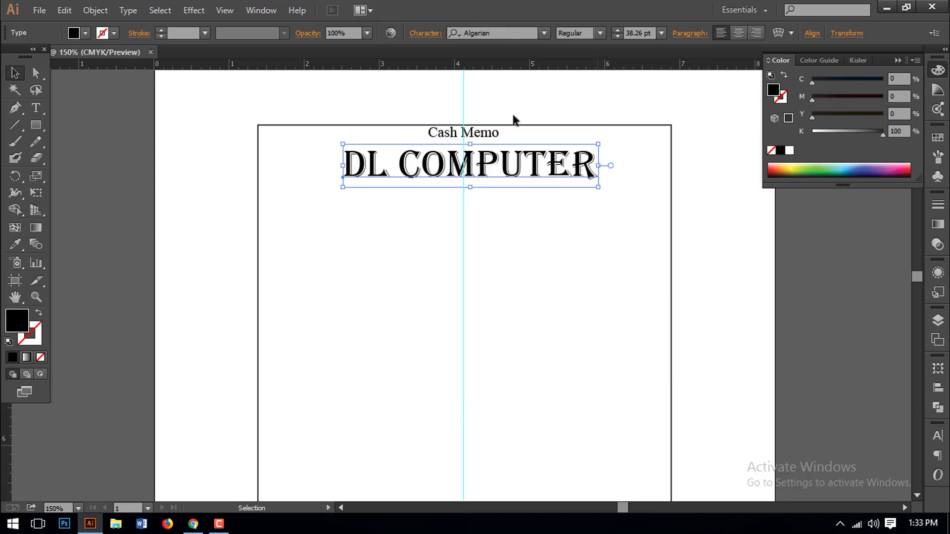
# - Enlarge the heading to about 41 pt and nudge it into position
pyautogui.moveTo(564, 166); pyautogui.dragTo(610, 166)
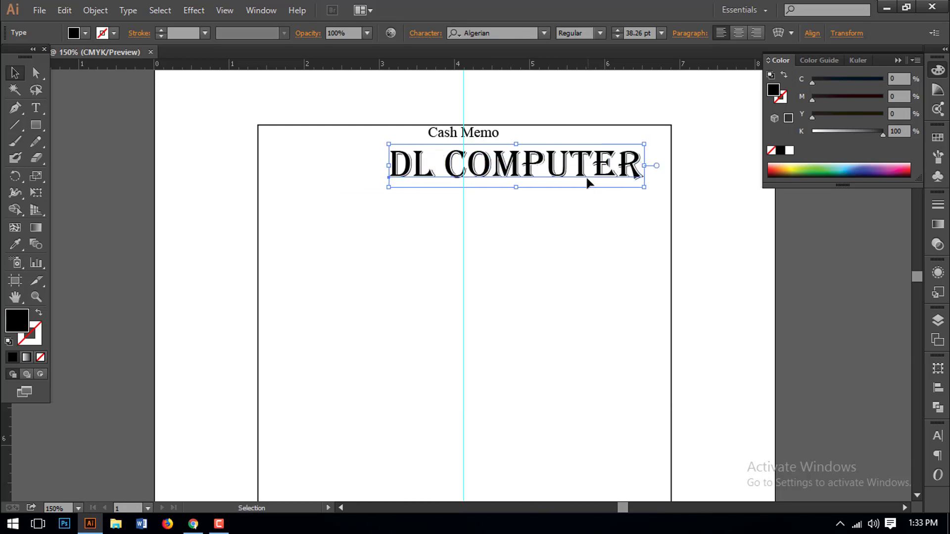
pyautogui.press('Up')
pyautogui.press('Up')
pyautogui.press('Up')
pyautogui.press('Up')
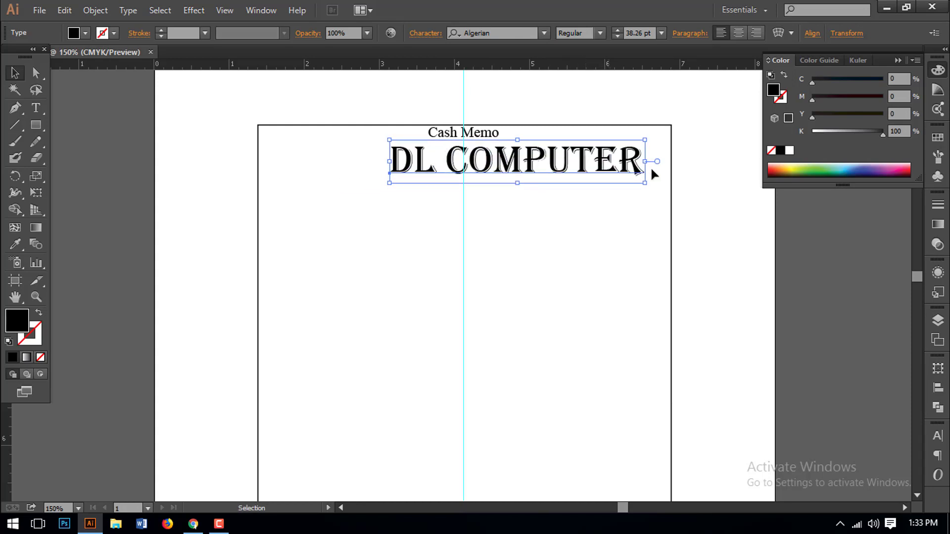
pyautogui.moveTo(644, 182); pyautogui.dragTo(656, 185)
pyautogui.press('Right')
pyautogui.press('Right')
pyautogui.press('Right')
pyautogui.press('Right')
pyautogui.press('Up')
pyautogui.press('Up')
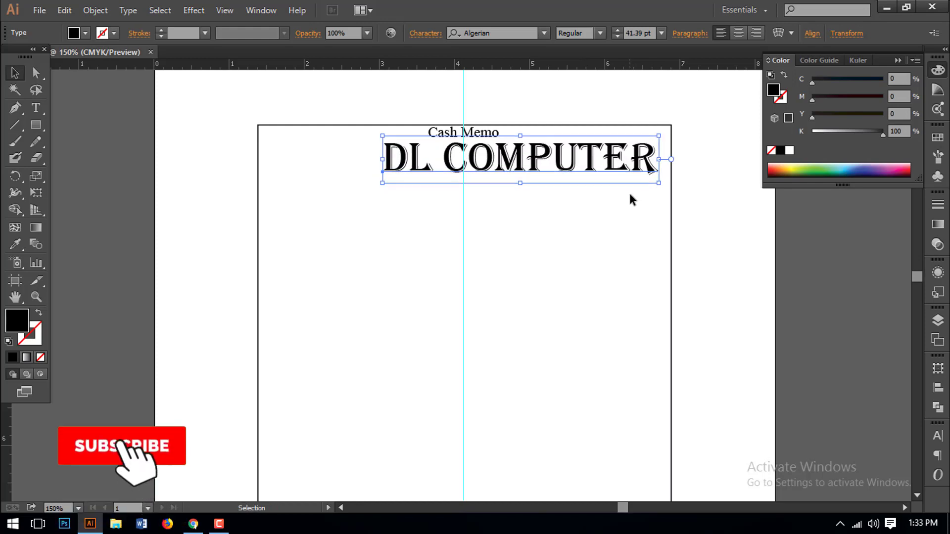
pyautogui.press('Right')
pyautogui.press('Right')
pyautogui.press('Right')
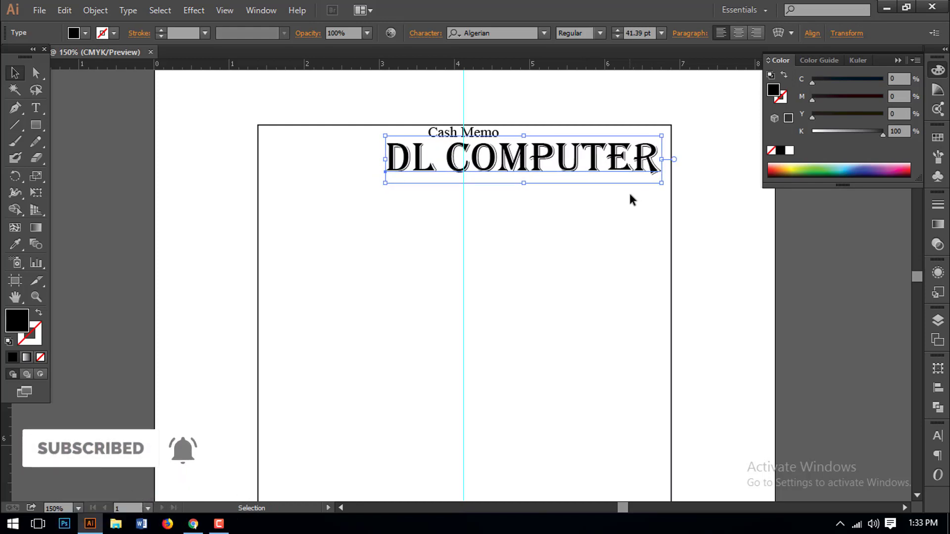
pyautogui.press('Right')
pyautogui.press('Right')
pyautogui.press('Right')
pyautogui.press('Right')
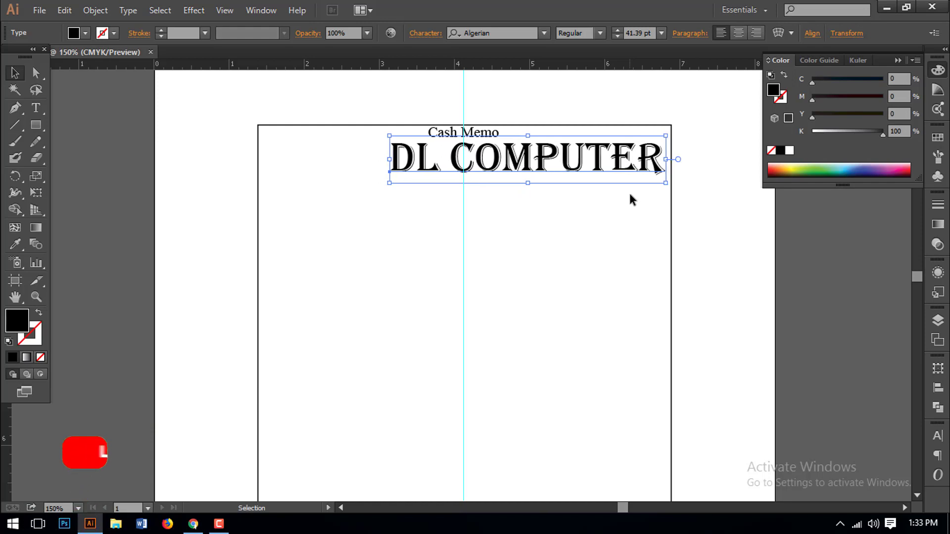
pyautogui.press('Left')
pyautogui.press('Left')
pyautogui.press('Left')
pyautogui.press('Left')
pyautogui.press('Left')
pyautogui.press('Left')
pyautogui.press('Left')
pyautogui.press('Left')
pyautogui.press('Left')
pyautogui.press('Left')
pyautogui.press('Left')
pyautogui.press('Left')
pyautogui.press('Left')
pyautogui.press('Left')
pyautogui.press('Left')
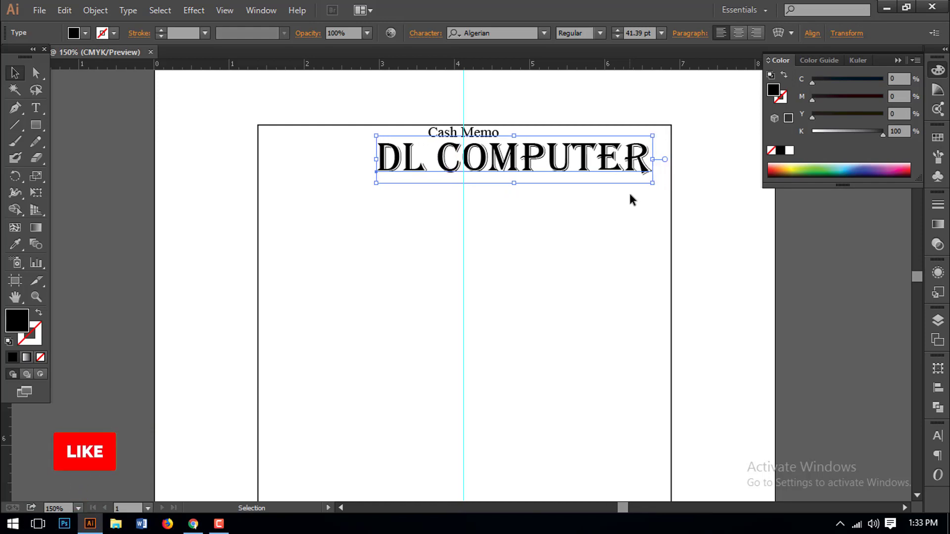
# - Centre the heading under Cash Memo and start a new text line below it
pyautogui.click(631, 198)
pyautogui.moveTo(515, 171); pyautogui.dragTo(500, 171)
pyautogui.click(547, 223)
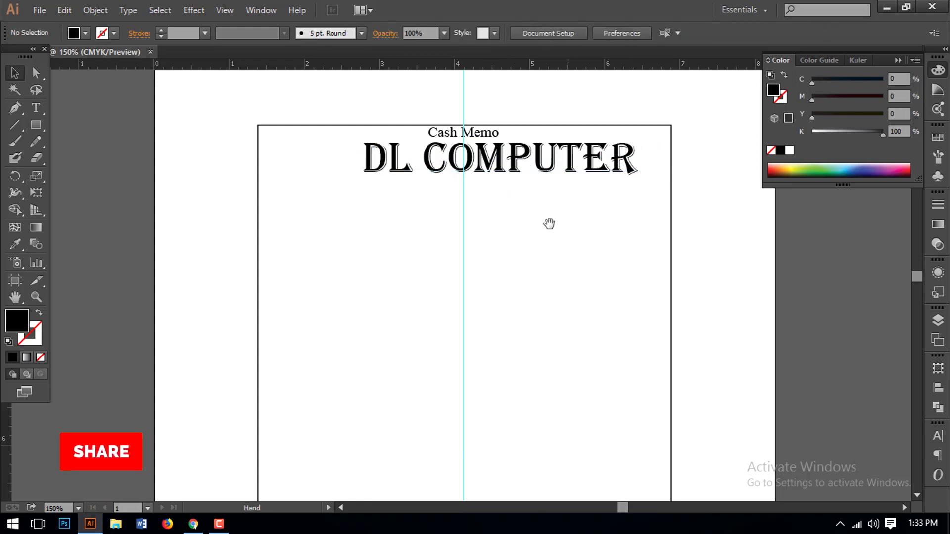
pyautogui.moveTo(547, 222); pyautogui.dragTo(535, 200)
pyautogui.click(40, 112)
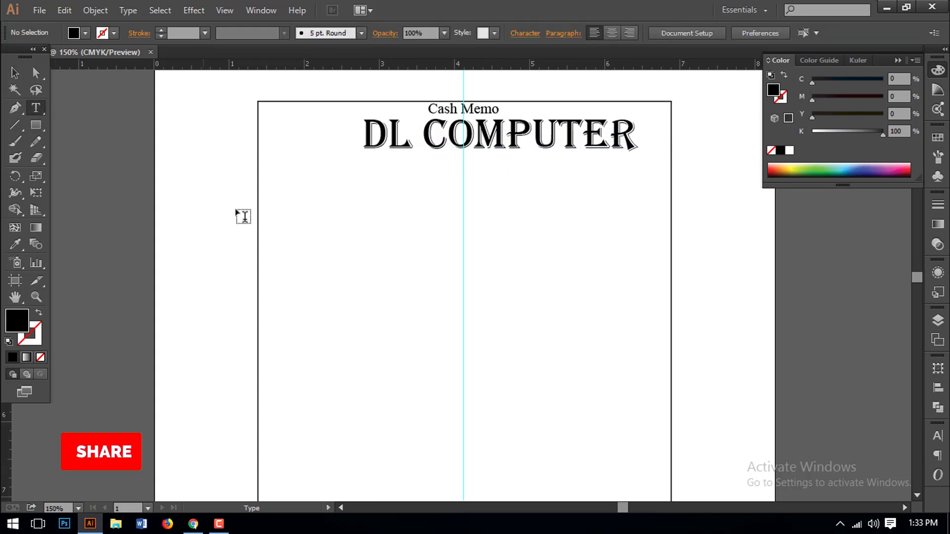
pyautogui.click(371, 215)
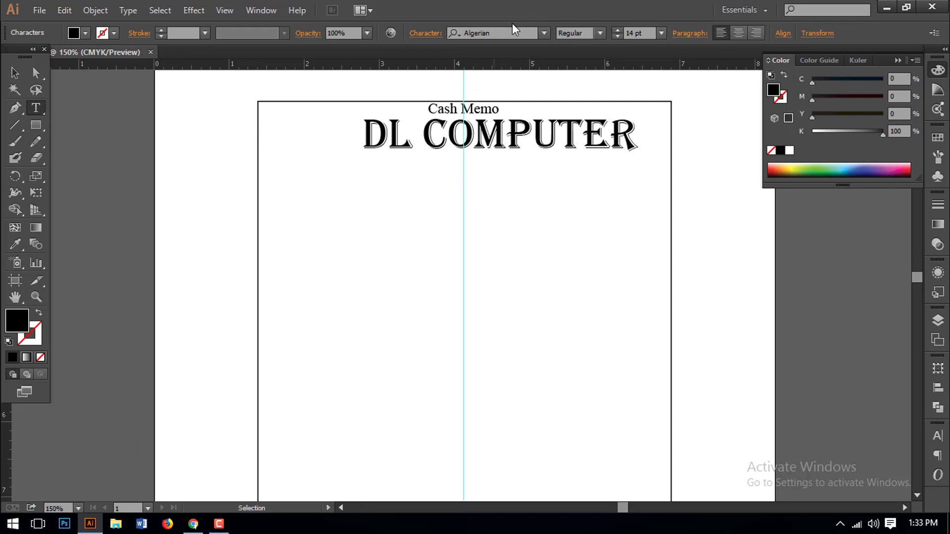
# - Set the new text's font to Arial Bold
pyautogui.click(495, 37)
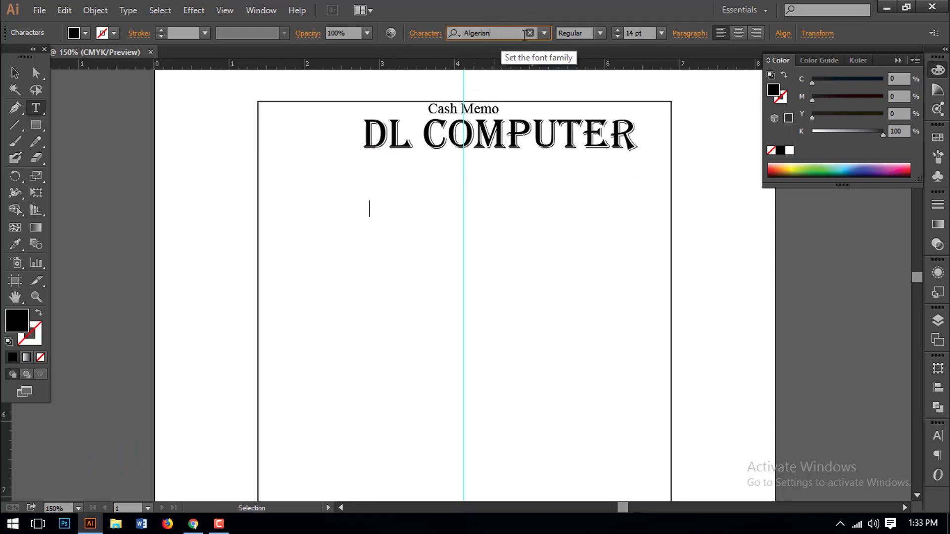
pyautogui.doubleClick(506, 32)
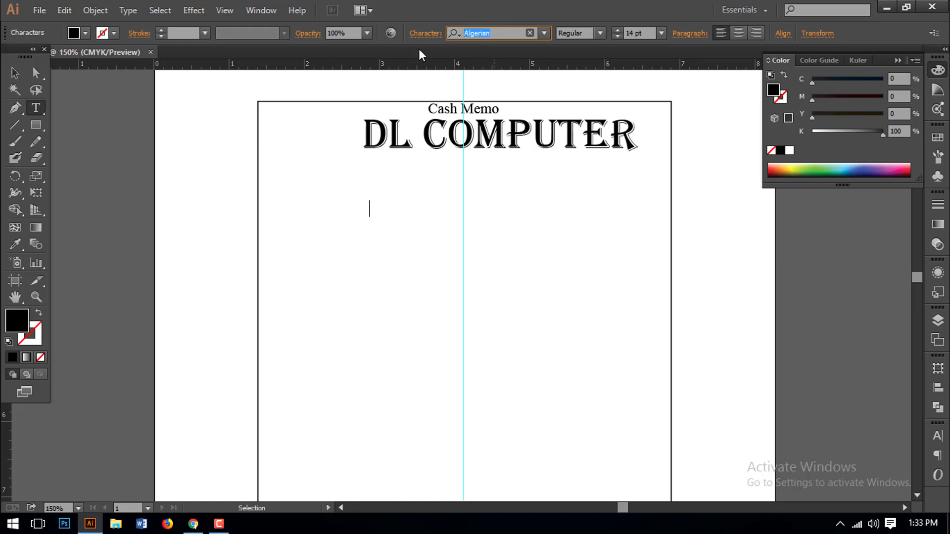
pyautogui.write('Ari')
pyautogui.press('Down')
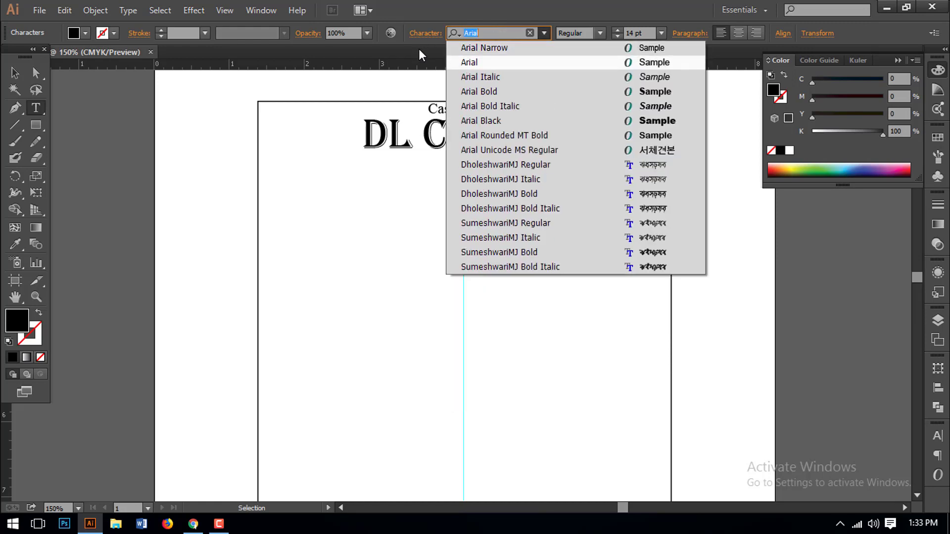
pyautogui.click(480, 91)
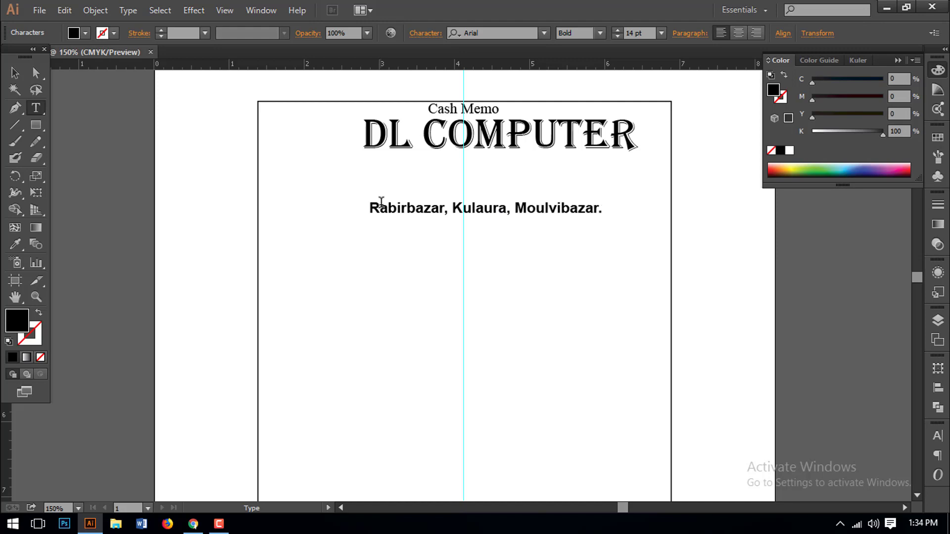
# - Move the address line under DL COMPUTER and duplicate it directly below
pyautogui.click(15, 72)
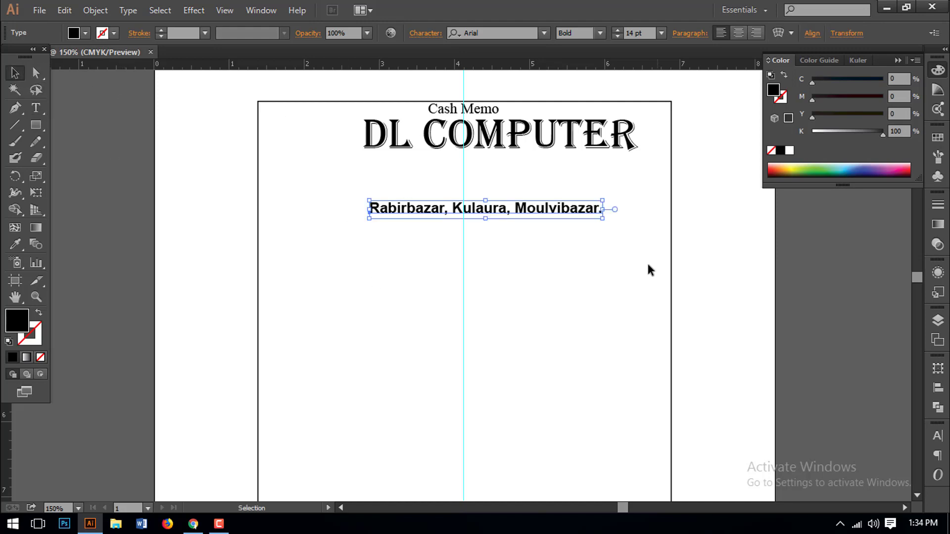
pyautogui.click(483, 232)
pyautogui.moveTo(483, 231); pyautogui.dragTo(494, 212)
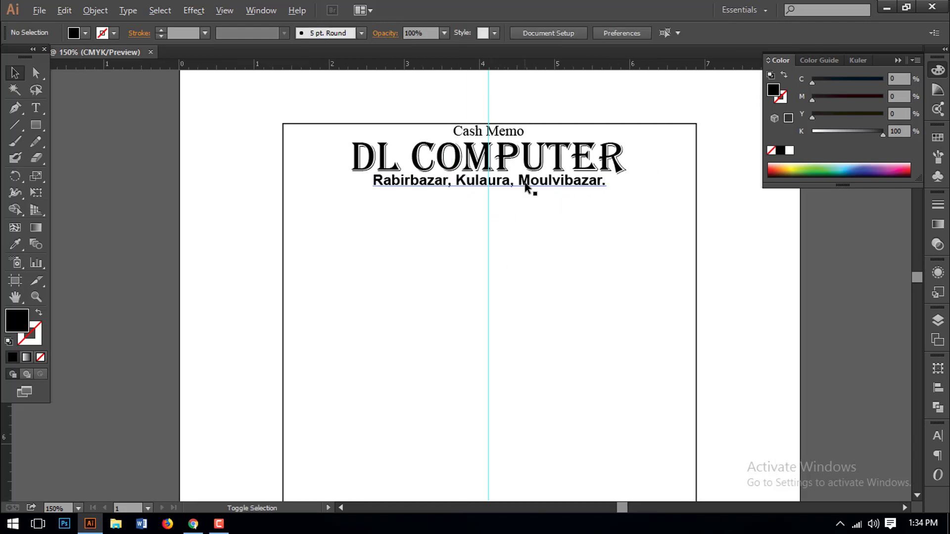
pyautogui.moveTo(526, 185); pyautogui.dragTo(526, 201)
# - Replace the copied line with the proprietor's name and centre it under the address
pyautogui.click(520, 231)
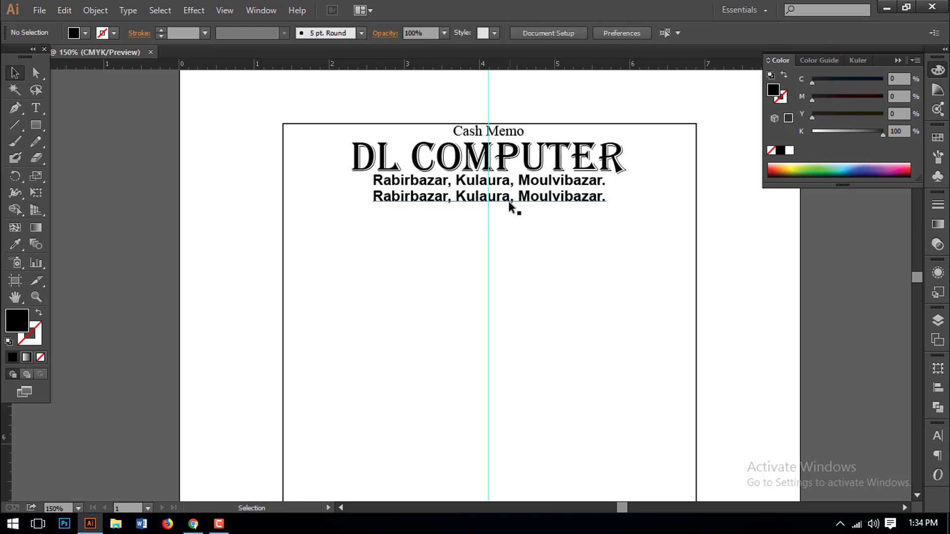
pyautogui.tripleClick(510, 198)
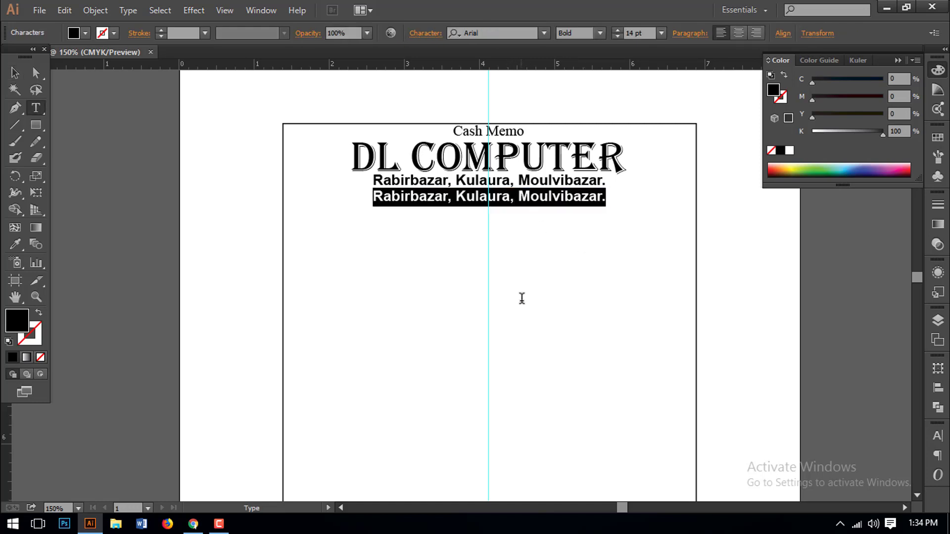
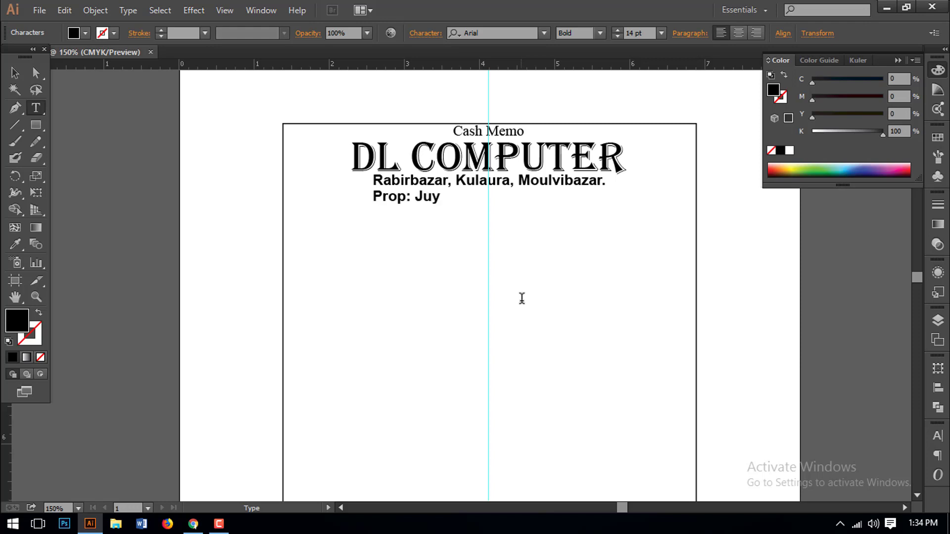
pyautogui.press('Escape')
pyautogui.moveTo(470, 197); pyautogui.dragTo(500, 198)
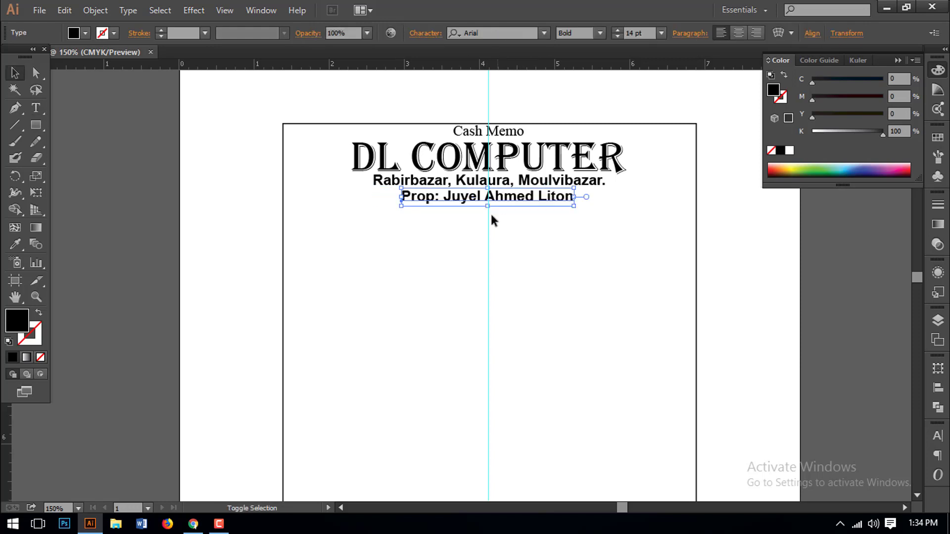
pyautogui.click(483, 251)
# - Add a line with the mobile number and e-mail address, centred beneath the proprietor line
pyautogui.click(36, 108)
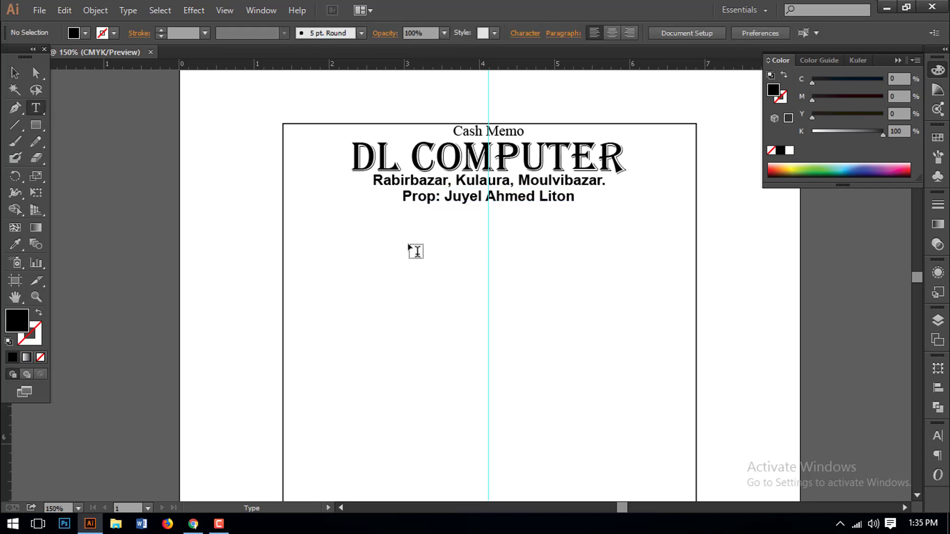
pyautogui.click(361, 246)
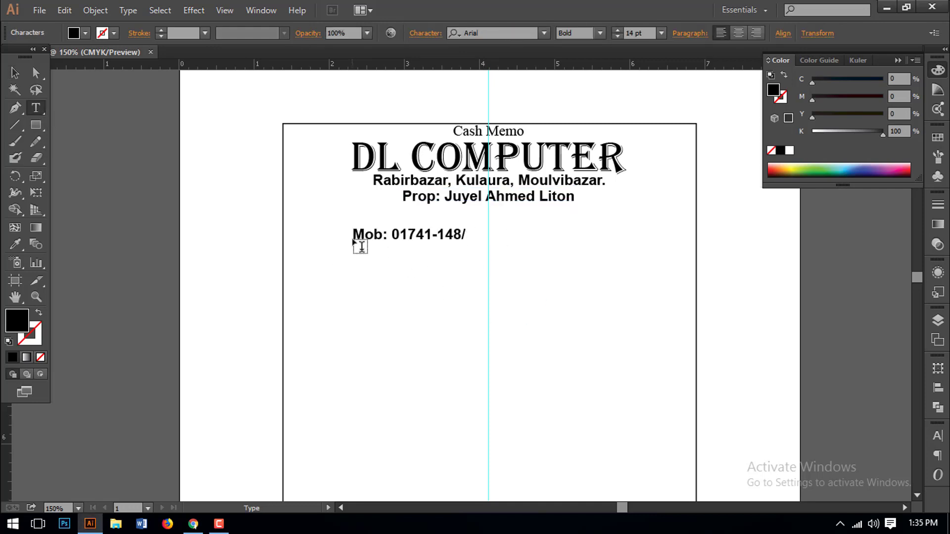
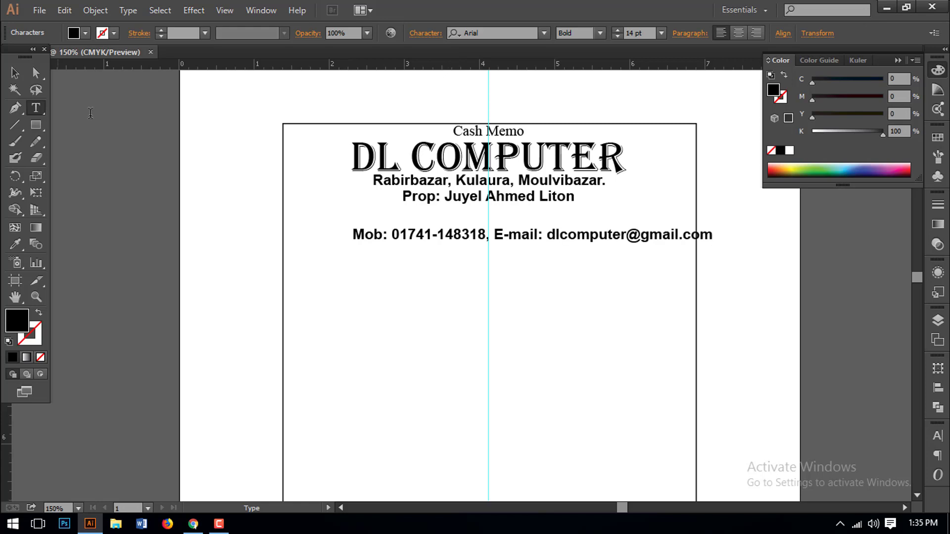
pyautogui.press('Escape')
pyautogui.press('v')
pyautogui.moveTo(523, 244); pyautogui.dragTo(478, 221)
pyautogui.click(484, 277)
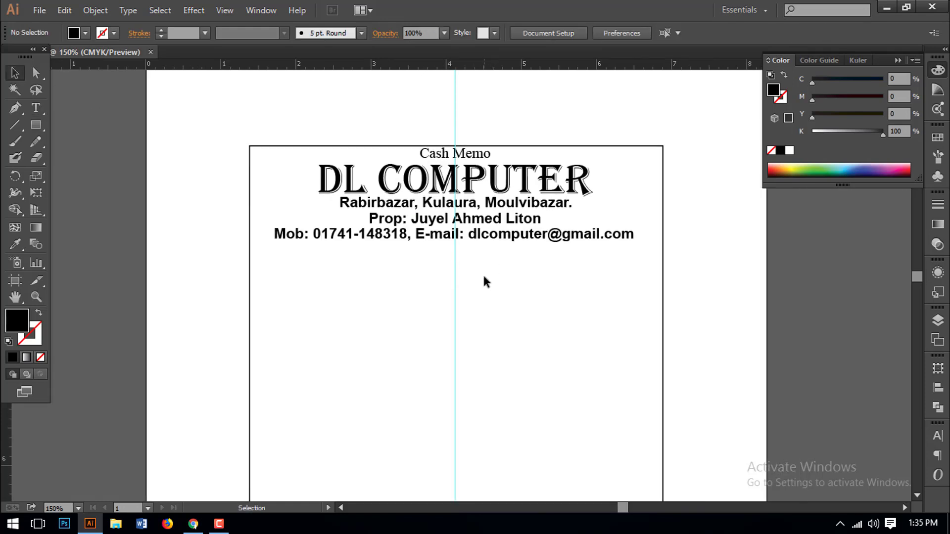
# - Draw a wide black bar below the contact line
pyautogui.click(40, 141)
pyautogui.click(37, 129)
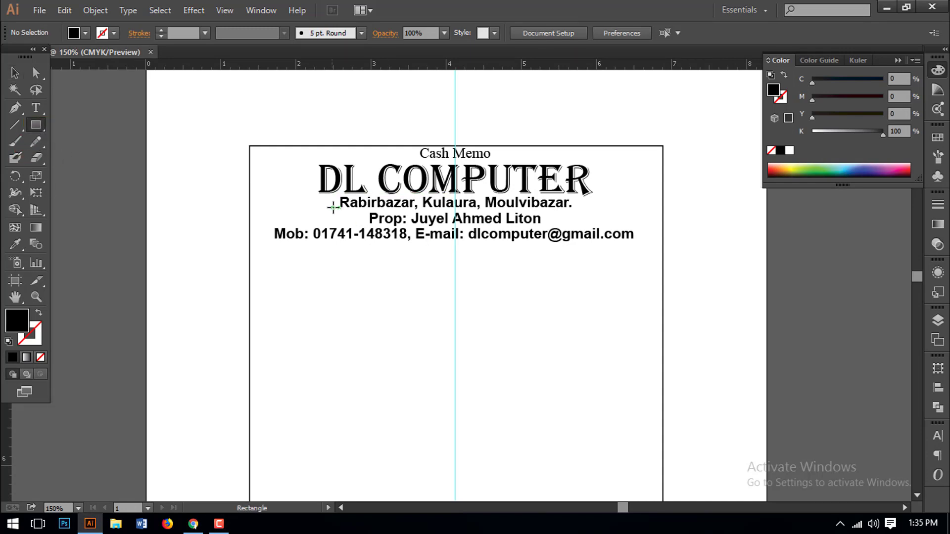
pyautogui.moveTo(317, 255); pyautogui.dragTo(593, 284)
pyautogui.click(15, 73)
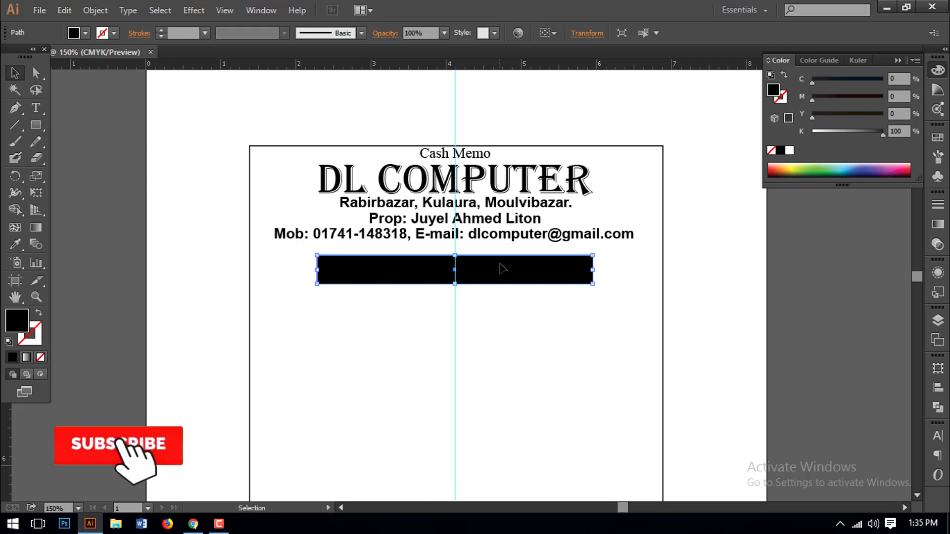
pyautogui.moveTo(502, 274)
pyautogui.mouseDown()
pyautogui.moveTo(505, 189)
pyautogui.moveTo(510, 271)
pyautogui.moveTo(490, 288)
pyautogui.moveTo(485, 265)
pyautogui.mouseUp()
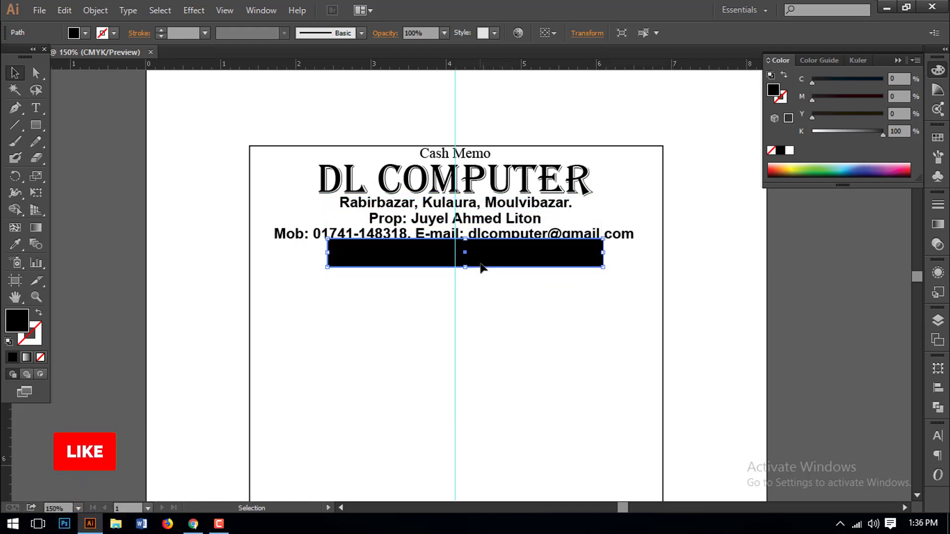
# - Move the contact line below the bar and the bar up under the proprietor line
pyautogui.click(617, 242)
pyautogui.click(524, 253)
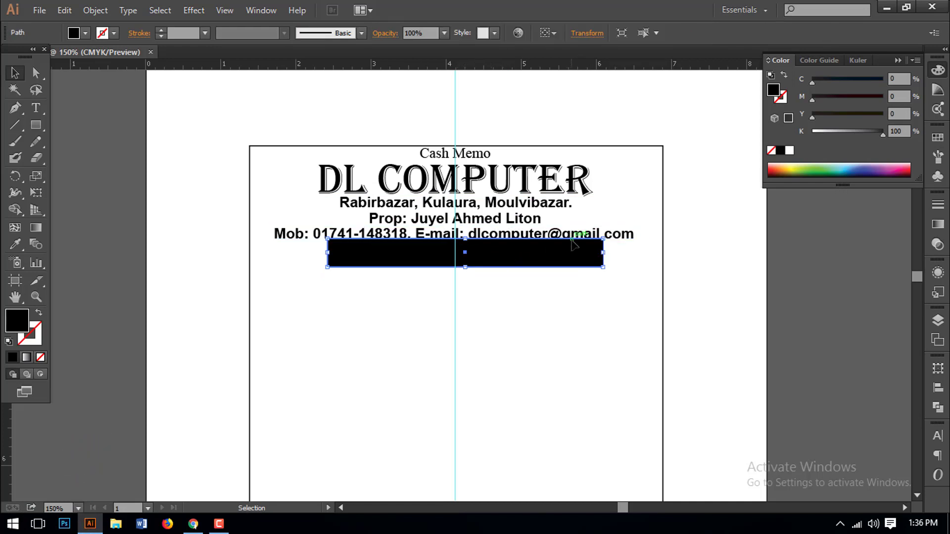
pyautogui.moveTo(572, 244); pyautogui.dragTo(574, 303)
pyautogui.click(524, 261)
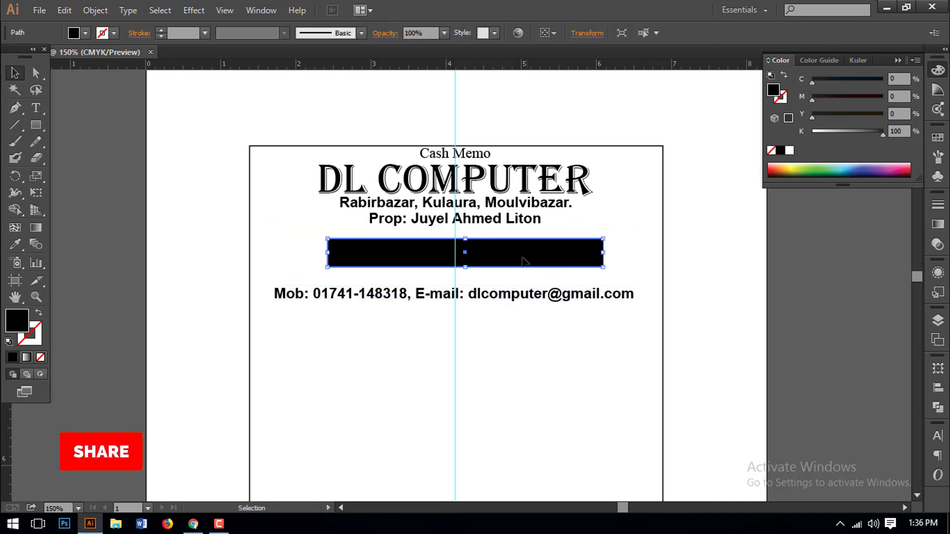
pyautogui.moveTo(525, 261); pyautogui.dragTo(516, 225)
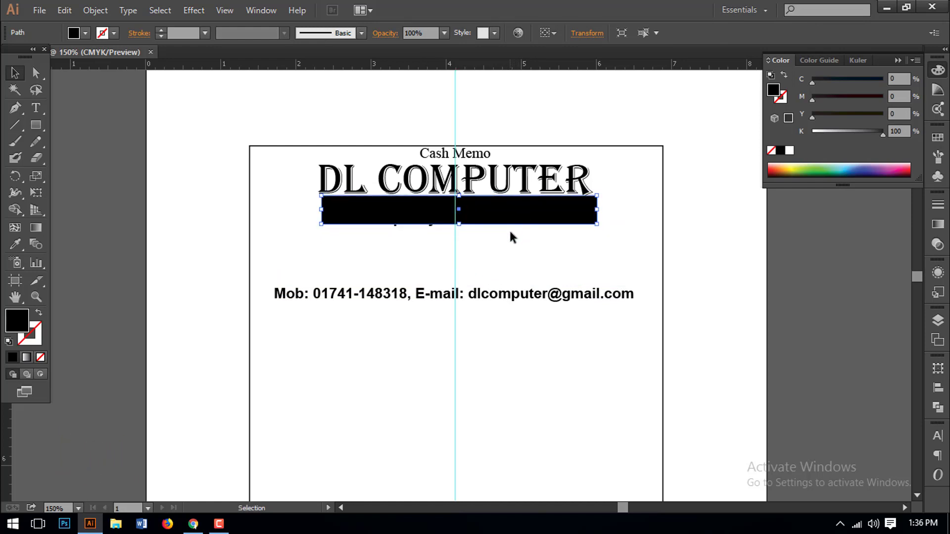
# - Centre the bar, make it about 0.45 in tall, and fill it orange-red (M85 Y89)
pyautogui.press('Left')
pyautogui.press('Left')
pyautogui.press('Left')
pyautogui.press('Left')
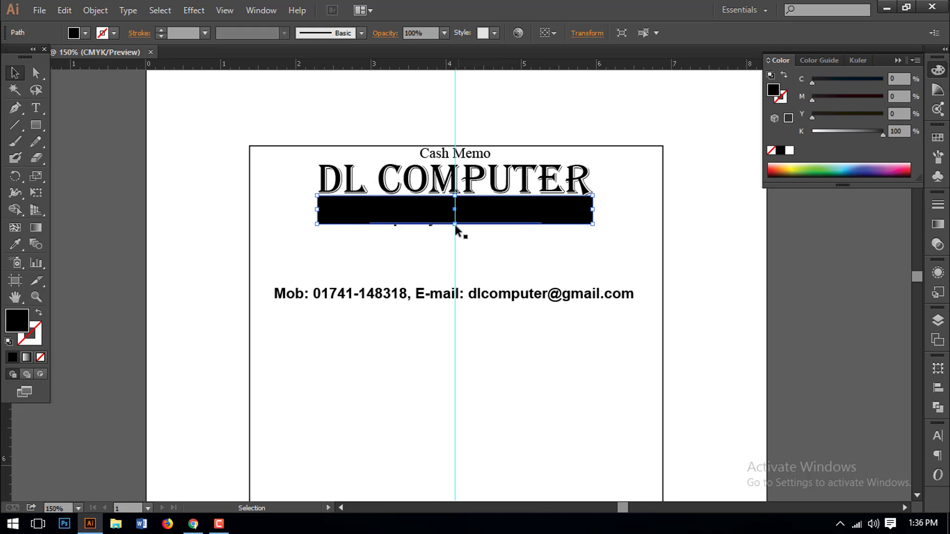
pyautogui.moveTo(456, 224); pyautogui.dragTo(456, 227)
pyautogui.moveTo(873, 100); pyautogui.dragTo(870, 103)
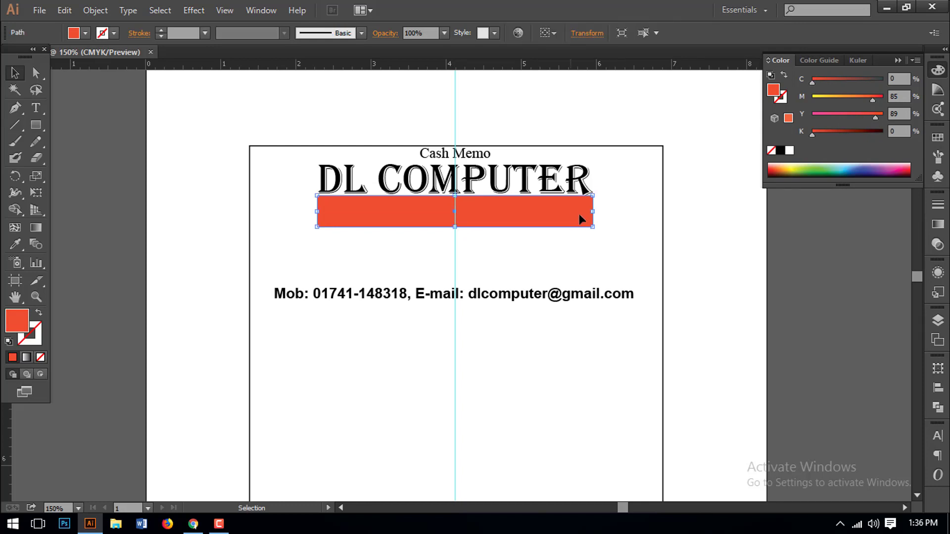
# - Send the red rectangle to the back behind the address text
pyautogui.rightClick(562, 202)
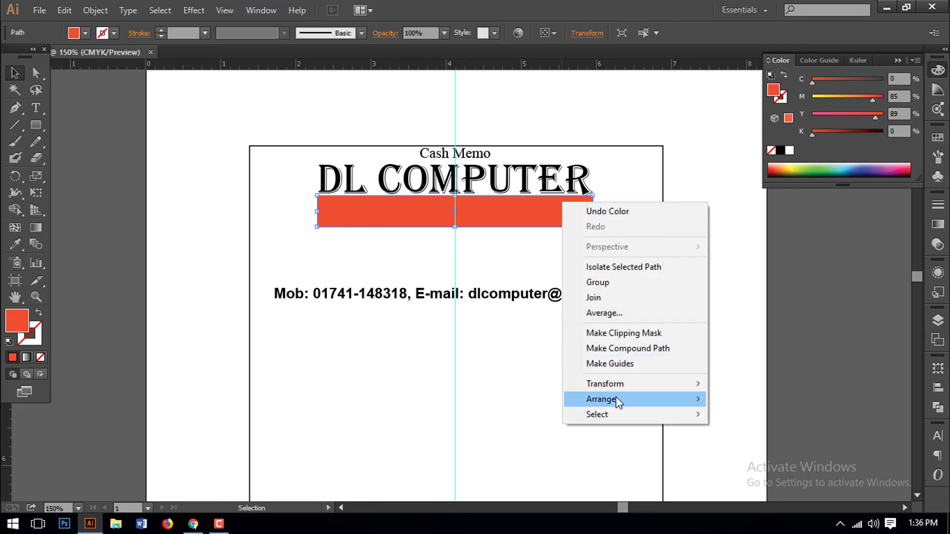
pyautogui.moveTo(618, 400)
pyautogui.click(774, 446)
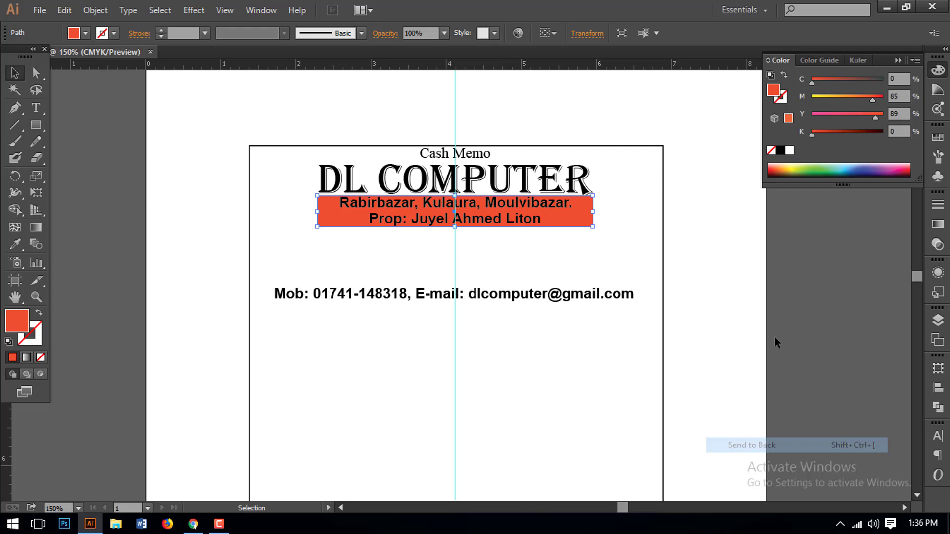
pyautogui.click(568, 242)
# - Turn both address lines white by setting K to 0
pyautogui.click(535, 204)
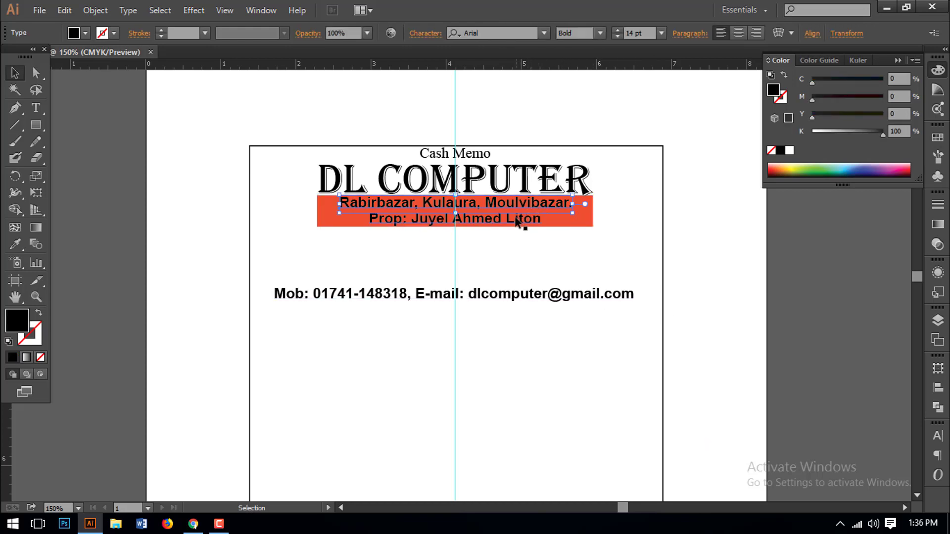
pyautogui.keyDown('shift'); pyautogui.click(519, 223); pyautogui.keyUp('shift')
pyautogui.moveTo(833, 132); pyautogui.dragTo(775, 132)
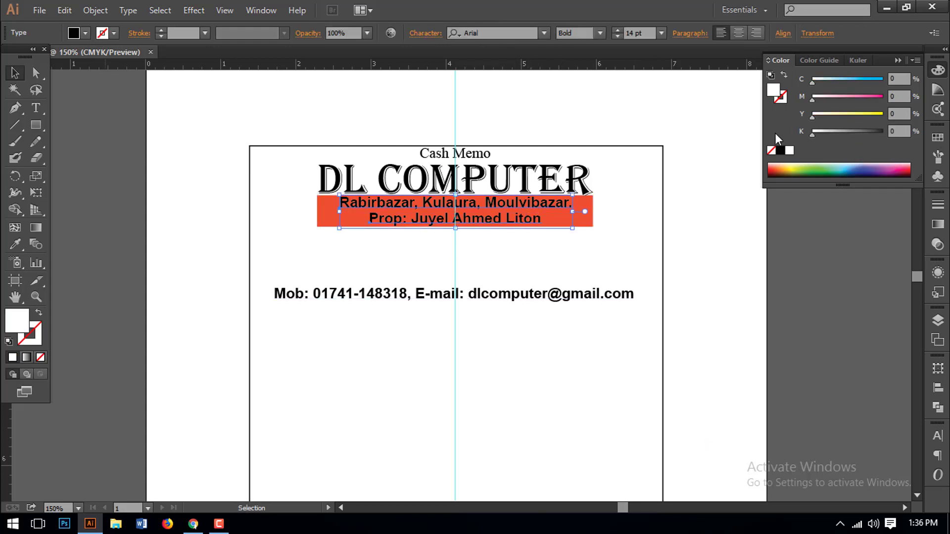
pyautogui.click(723, 214)
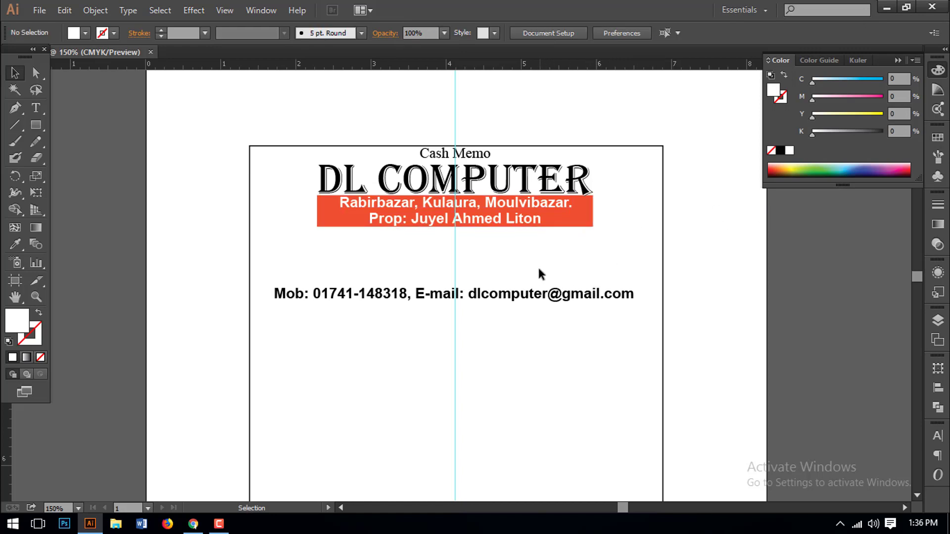
# - Zoom in on the header and nudge the red banner slightly left
pyautogui.moveTo(480, 253); pyautogui.dragTo(481, 279)
pyautogui.moveTo(195, 152); pyautogui.dragTo(600, 355)
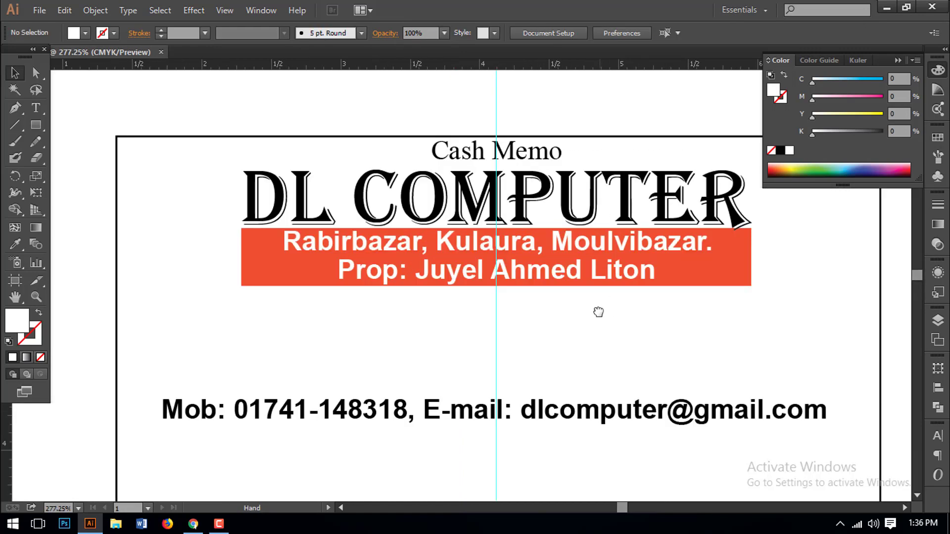
pyautogui.click(696, 286)
pyautogui.press('Left')
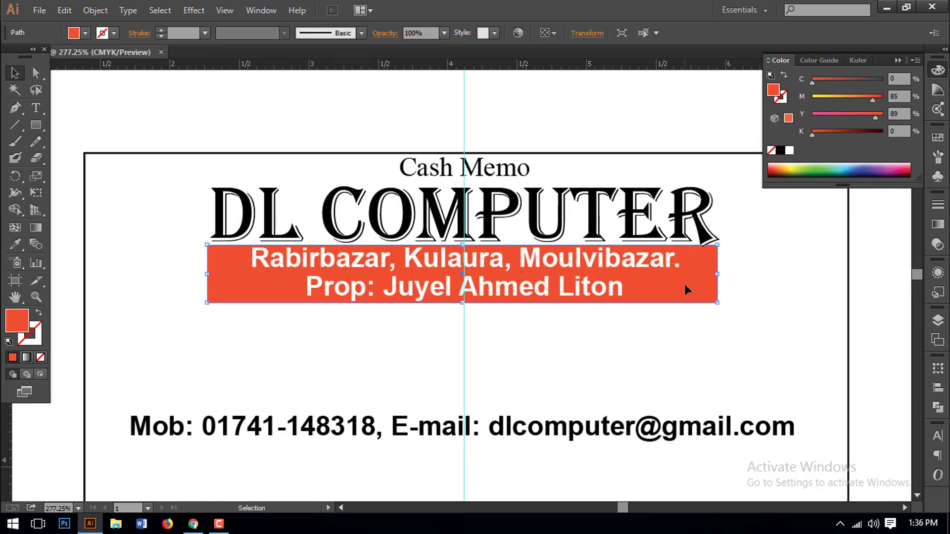
pyautogui.moveTo(209, 274); pyautogui.dragTo(214, 274)
# - Move the Mob/E-mail line up directly beneath the red banner
pyautogui.hotkey('ctrl', '-')
pyautogui.hotkey('ctrl', '-')
pyautogui.moveTo(429, 333); pyautogui.dragTo(429, 280)
pyautogui.press('Right')
pyautogui.press('Up')
pyautogui.press('Up')
pyautogui.press('Up')
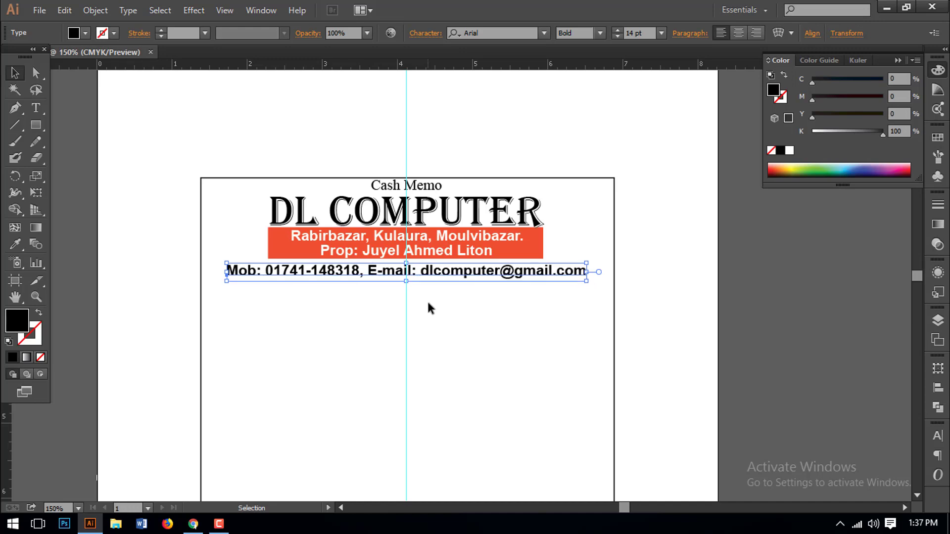
pyautogui.click(421, 321)
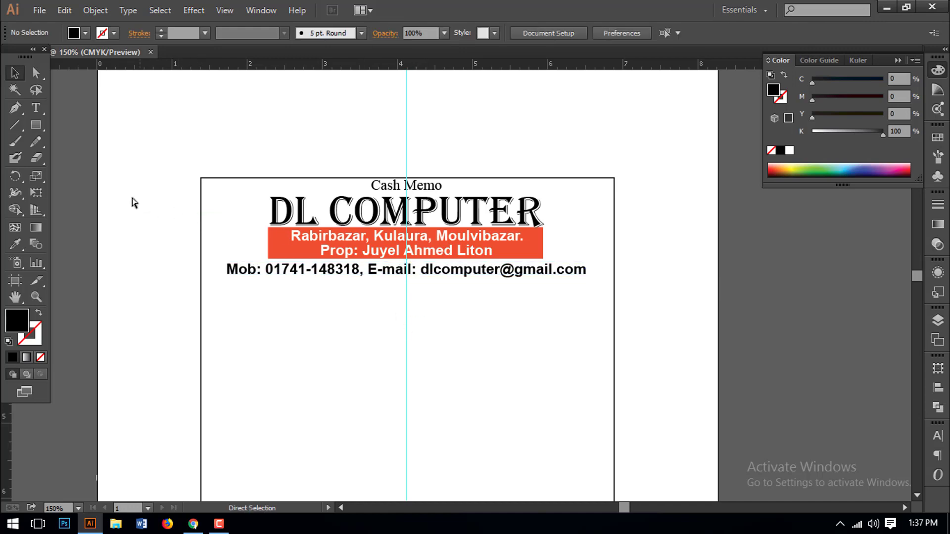
pyautogui.hotkey('ctrl', 'space')
pyautogui.moveTo(132, 201); pyautogui.dragTo(732, 349)
pyautogui.moveTo(611, 339); pyautogui.dragTo(616, 338)
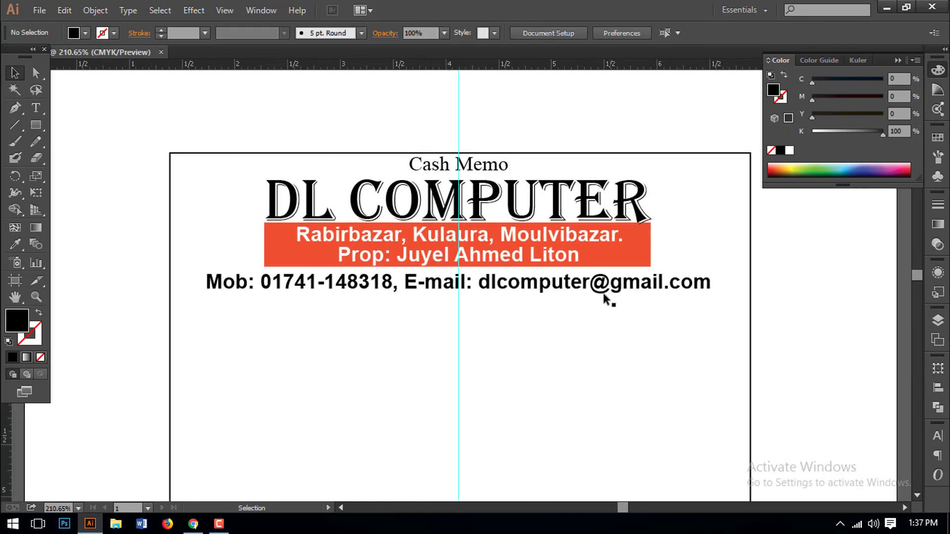
pyautogui.click(609, 290)
# - Draw a rounded bar over the Mob/E-mail line and fill it orange (M 60, Y 100, K 0)
pyautogui.moveTo(36, 124); pyautogui.dragTo(99, 143)
pyautogui.moveTo(202, 269); pyautogui.dragTo(719, 296)
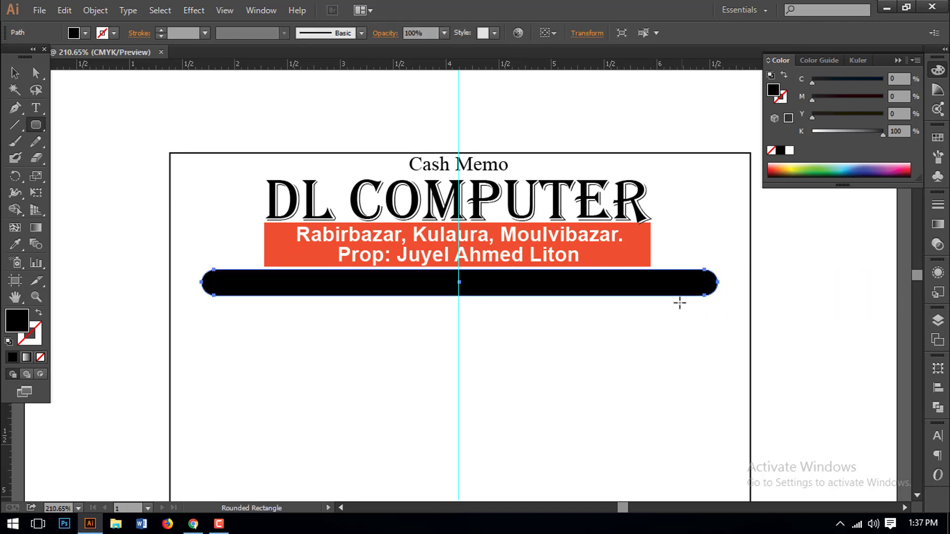
pyautogui.click(15, 73)
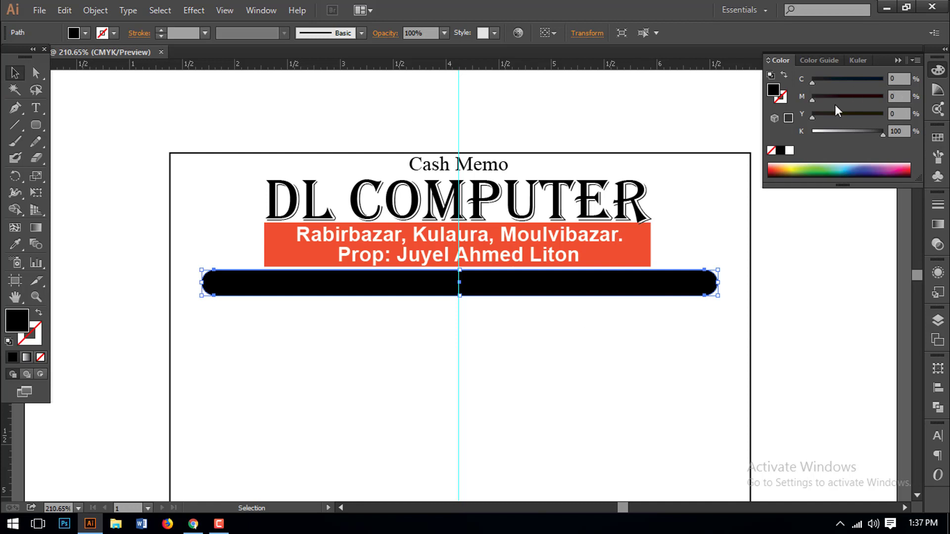
pyautogui.moveTo(884, 133); pyautogui.dragTo(768, 132)
pyautogui.moveTo(824, 97); pyautogui.dragTo(887, 113)
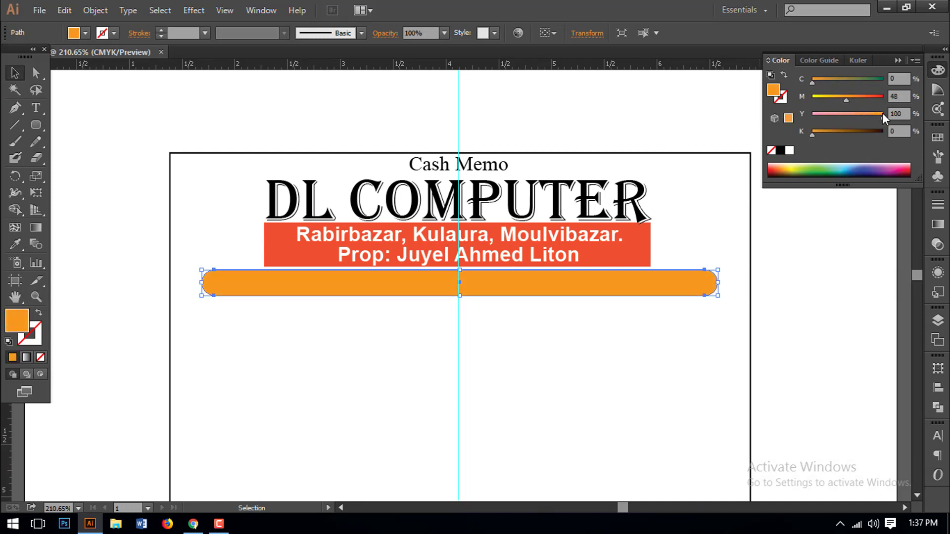
pyautogui.click(856, 98)
# - Send the orange bar to the back, behind the Mob/E-mail text
pyautogui.click(565, 323)
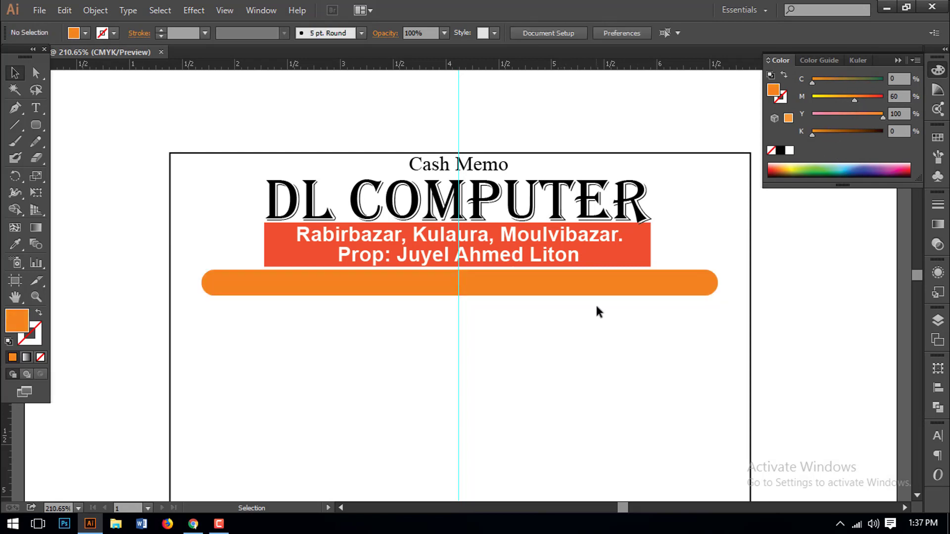
pyautogui.click(595, 293)
pyautogui.rightClick(569, 287)
pyautogui.moveTo(683, 489)
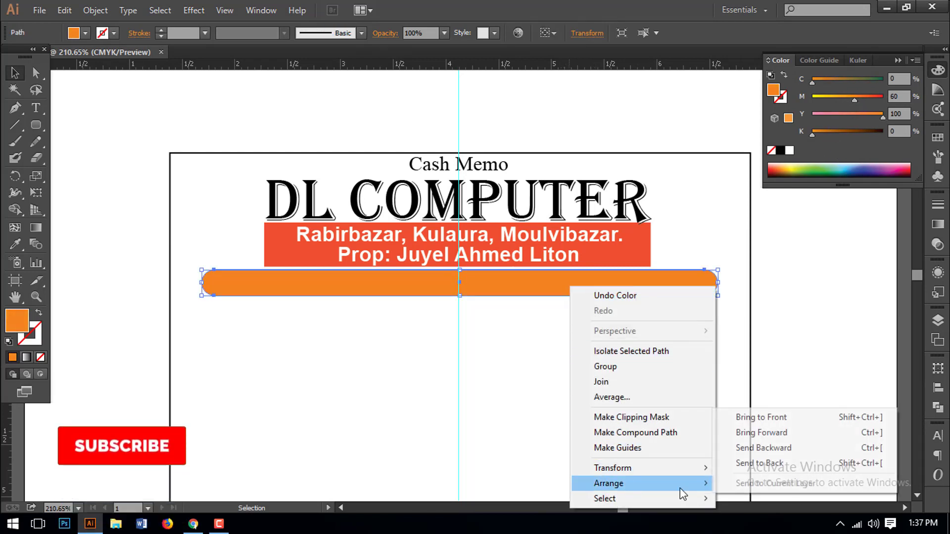
pyautogui.click(773, 463)
pyautogui.click(501, 373)
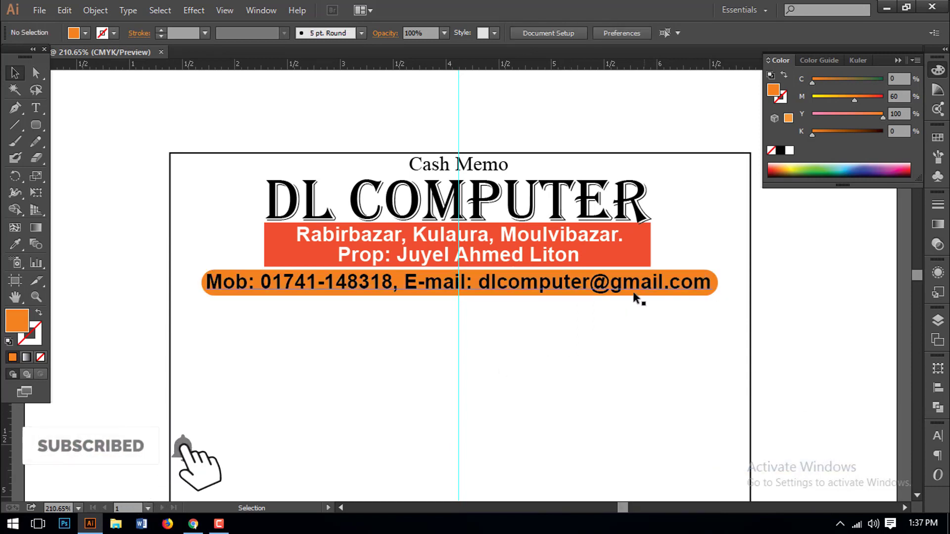
pyautogui.click(628, 283)
# - Check the contact text, orange bar and banner selections, then zoom in on the memo header
pyautogui.click(629, 349)
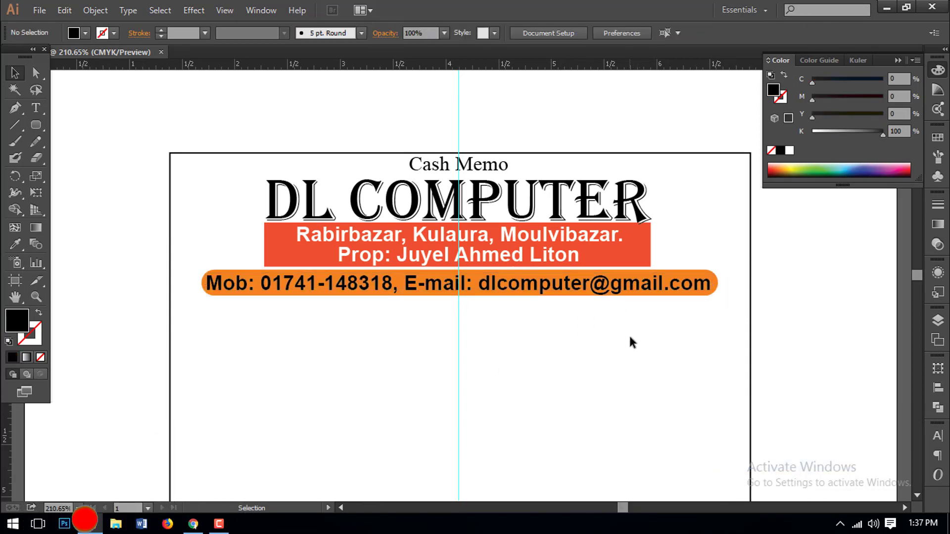
pyautogui.moveTo(644, 325); pyautogui.dragTo(603, 295)
pyautogui.click(692, 342)
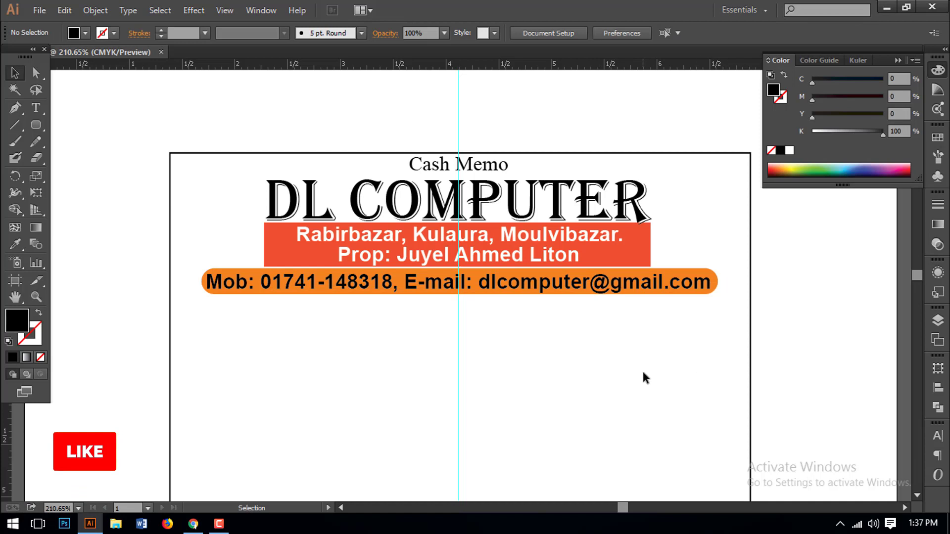
pyautogui.hotkey('ctrl', '-')
pyautogui.moveTo(599, 329); pyautogui.dragTo(415, 189)
pyautogui.click(589, 337)
pyautogui.hotkey('ctrl', '-')
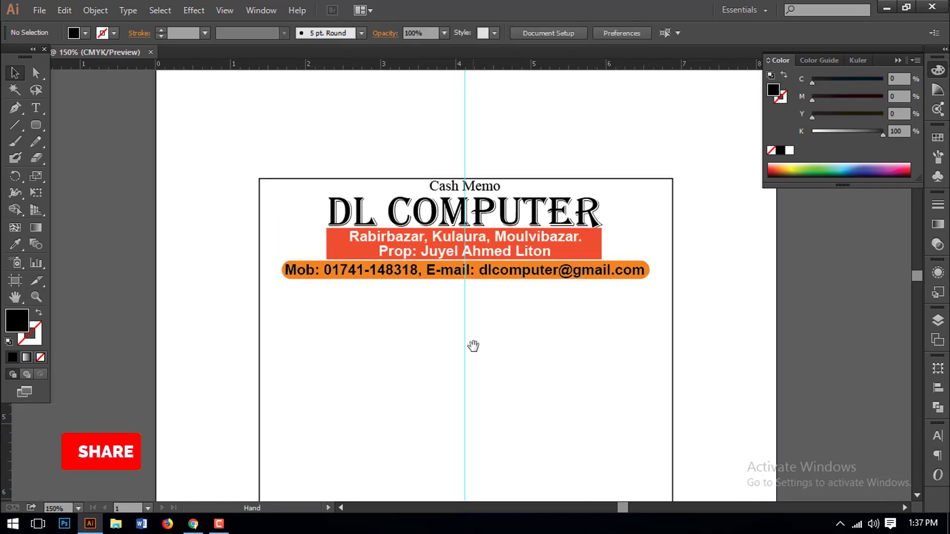
pyautogui.moveTo(474, 345); pyautogui.dragTo(522, 296)
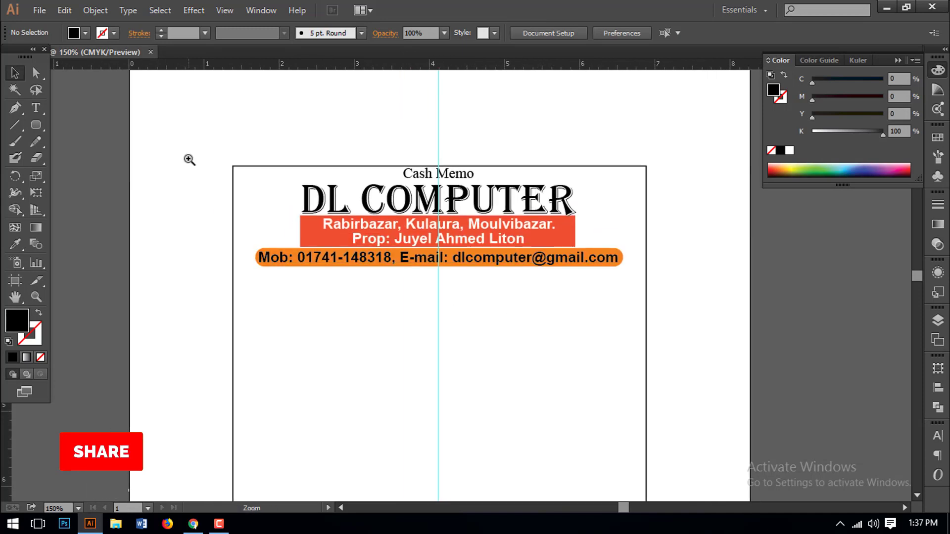
pyautogui.moveTo(190, 159); pyautogui.dragTo(649, 316)
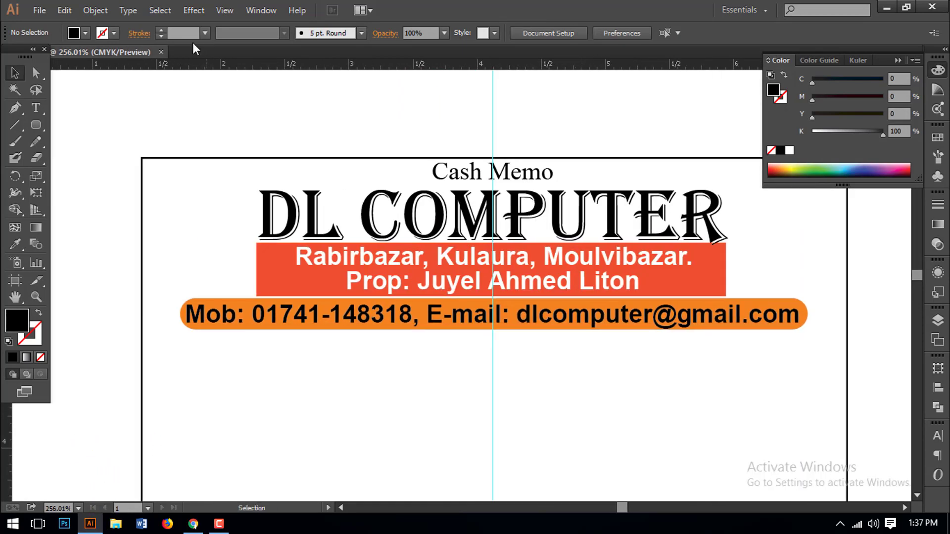
# - Open DL-Visiting Card.ai from the Shop folder on the D: drive
pyautogui.click(40, 10)
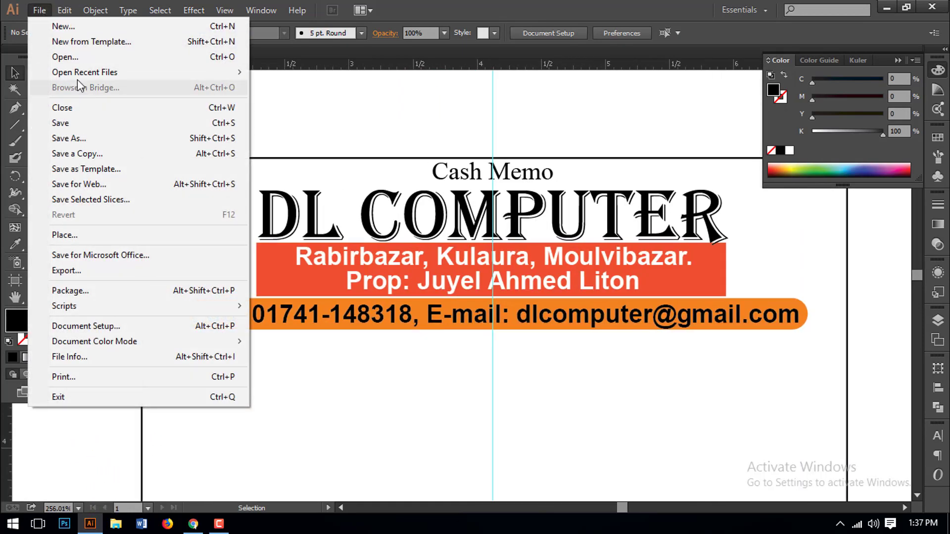
pyautogui.click(37, 59)
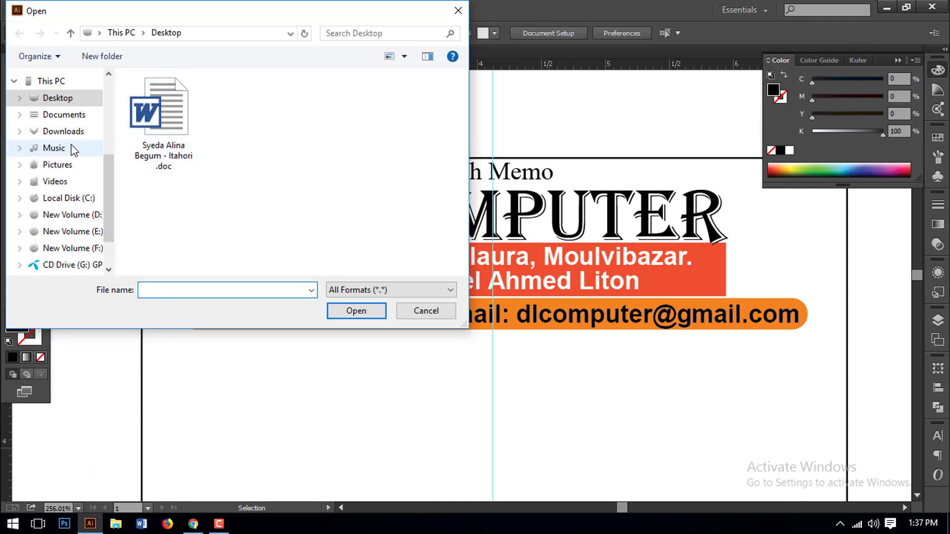
pyautogui.click(79, 216)
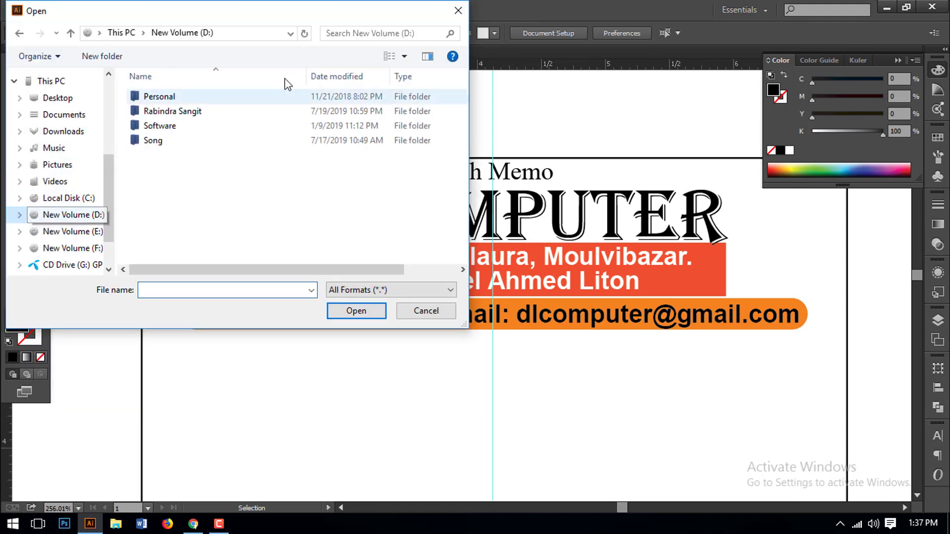
pyautogui.doubleClick(159, 96)
pyautogui.doubleClick(158, 114)
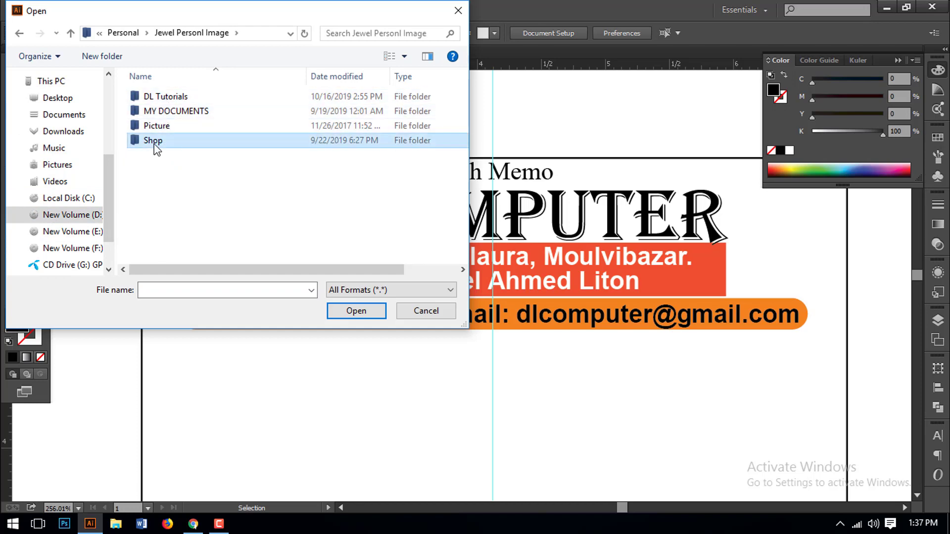
pyautogui.doubleClick(153, 142)
pyautogui.doubleClick(177, 110)
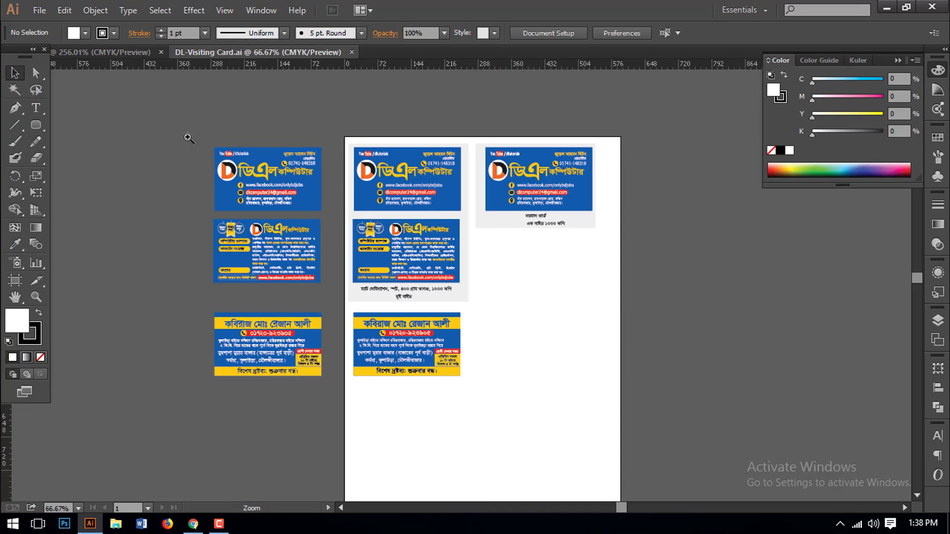
# - Copy the D logo from the visiting card onto the Cash Memo page, then close the visiting card
pyautogui.moveTo(189, 138); pyautogui.dragTo(391, 227)
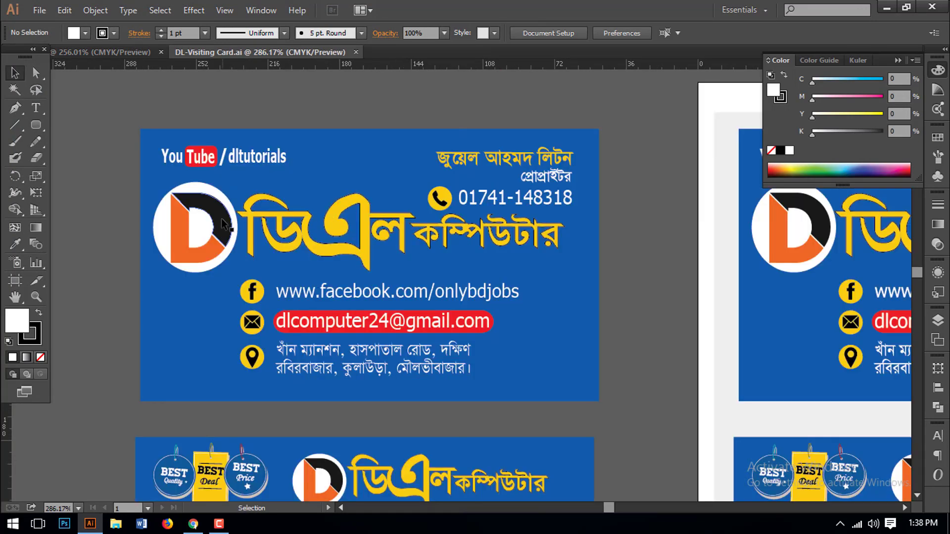
pyautogui.click(225, 233)
pyautogui.press('a')
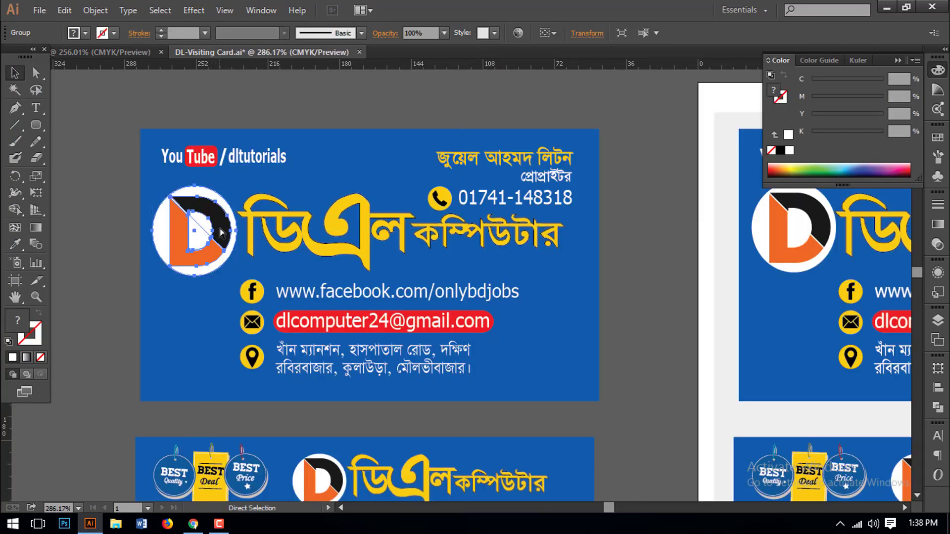
pyautogui.press('v')
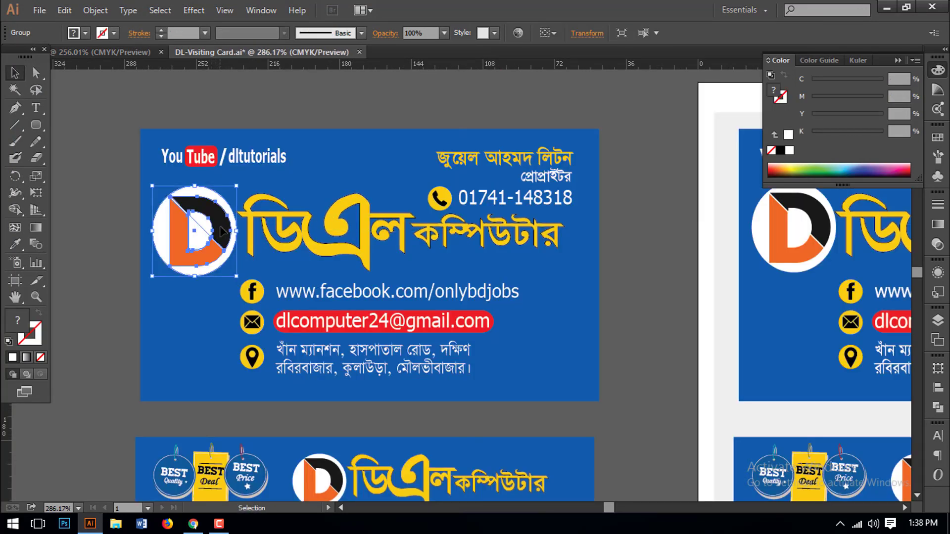
pyautogui.click(136, 51)
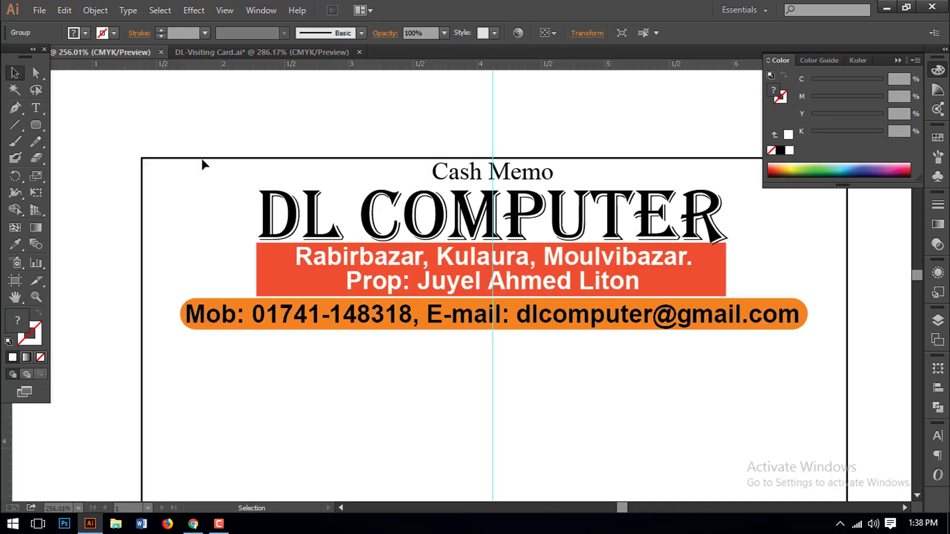
pyautogui.moveTo(203, 165); pyautogui.dragTo(198, 163)
pyautogui.click(297, 52)
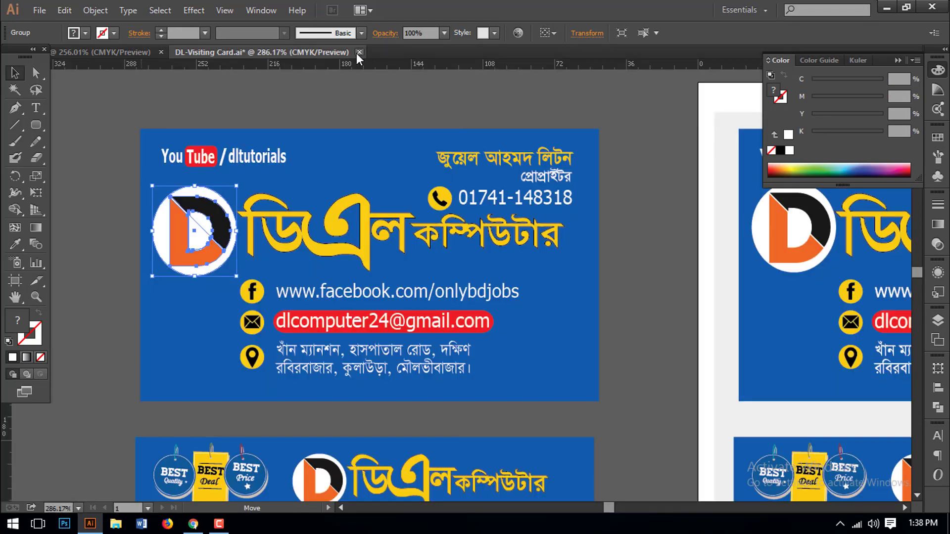
pyautogui.click(360, 52)
# - Discard the visiting card changes, then move the D logo beside the title and scale it to about 0.78 × 0.84 in
pyautogui.click(547, 282)
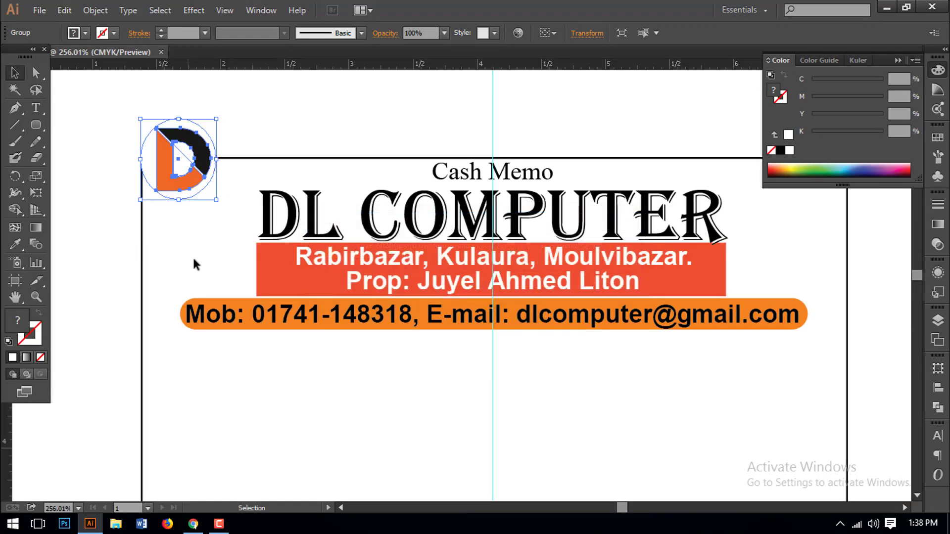
pyautogui.moveTo(179, 159); pyautogui.dragTo(223, 225)
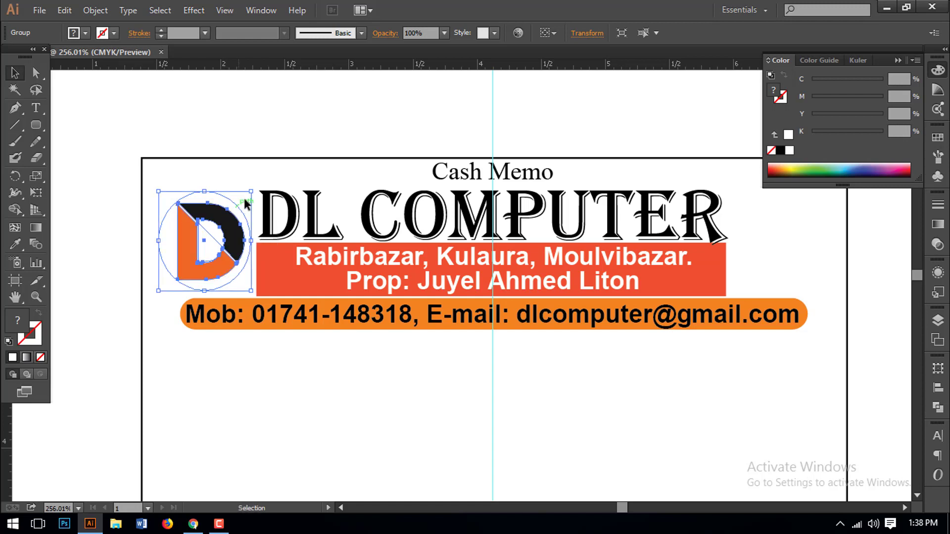
pyautogui.moveTo(249, 190); pyautogui.dragTo(259, 188)
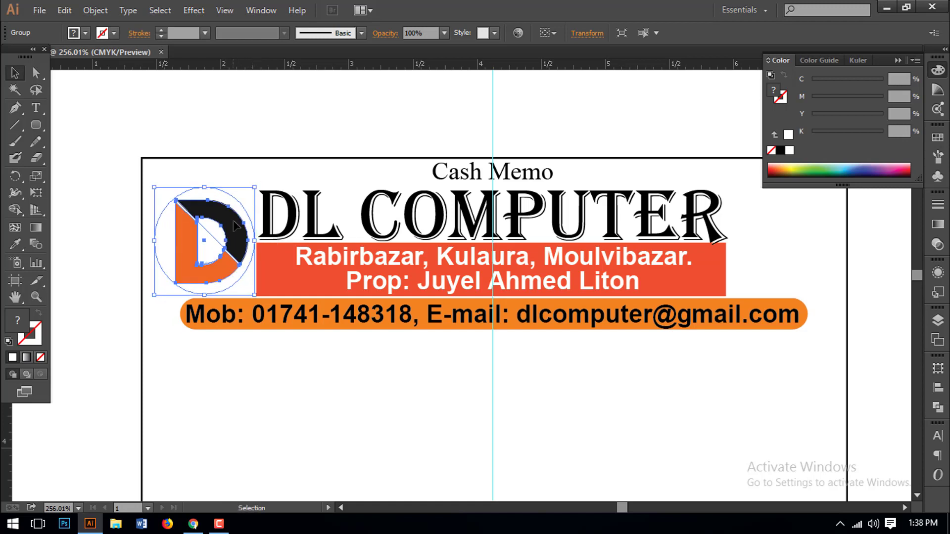
pyautogui.click(283, 390)
# - Eyedropper the D logo's orange onto the contact pill
pyautogui.click(806, 315)
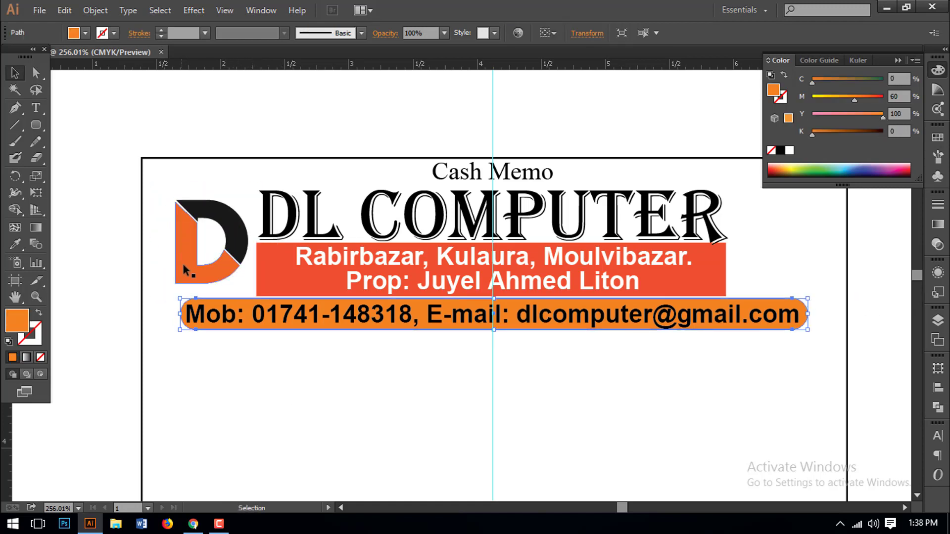
pyautogui.click(15, 244)
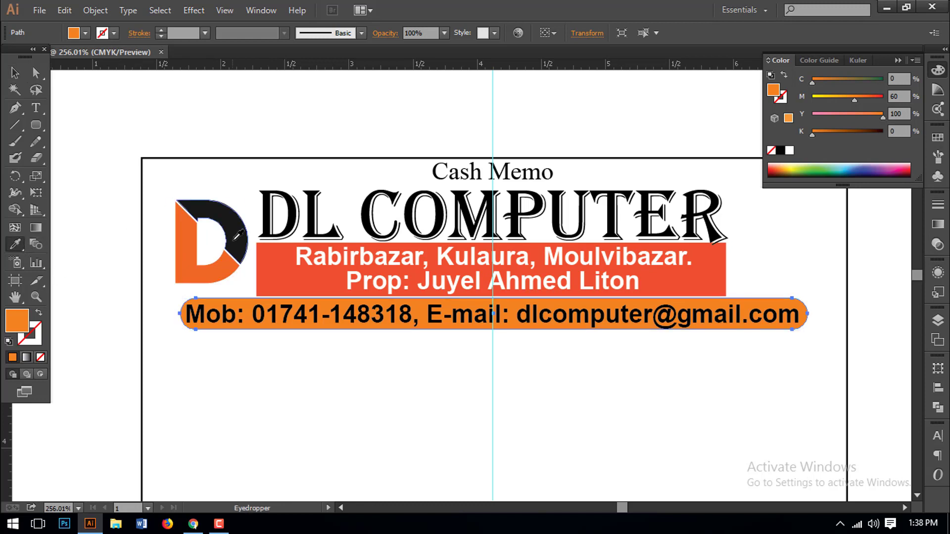
pyautogui.click(225, 267)
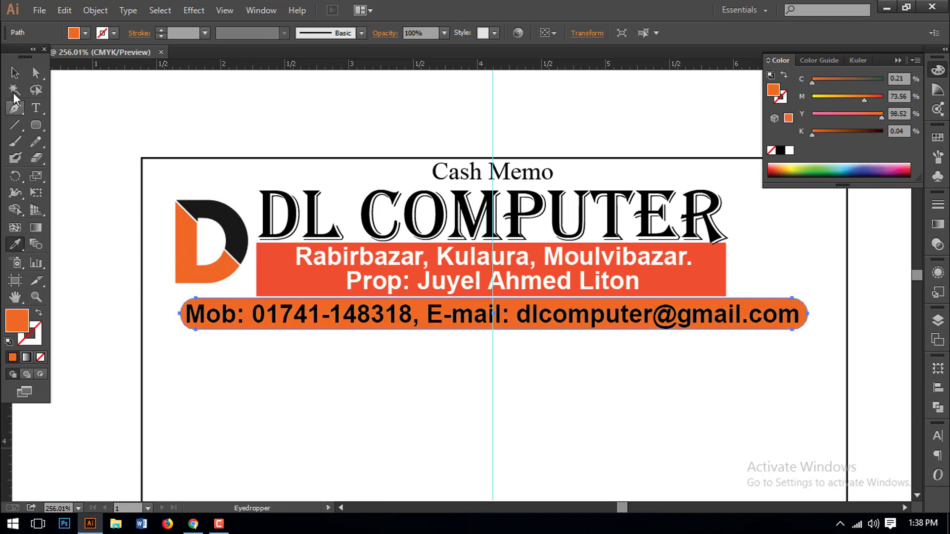
pyautogui.click(15, 73)
pyautogui.click(735, 369)
# - Check the address block and contact pill selections and bring the whole memo header into view
pyautogui.click(708, 289)
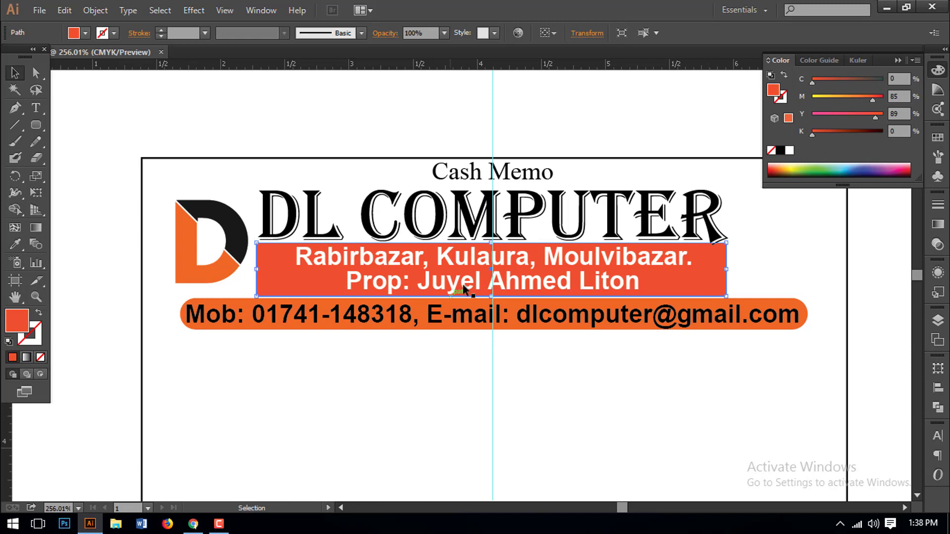
pyautogui.keyDown('shift'); pyautogui.click(633, 283); pyautogui.keyUp('shift')
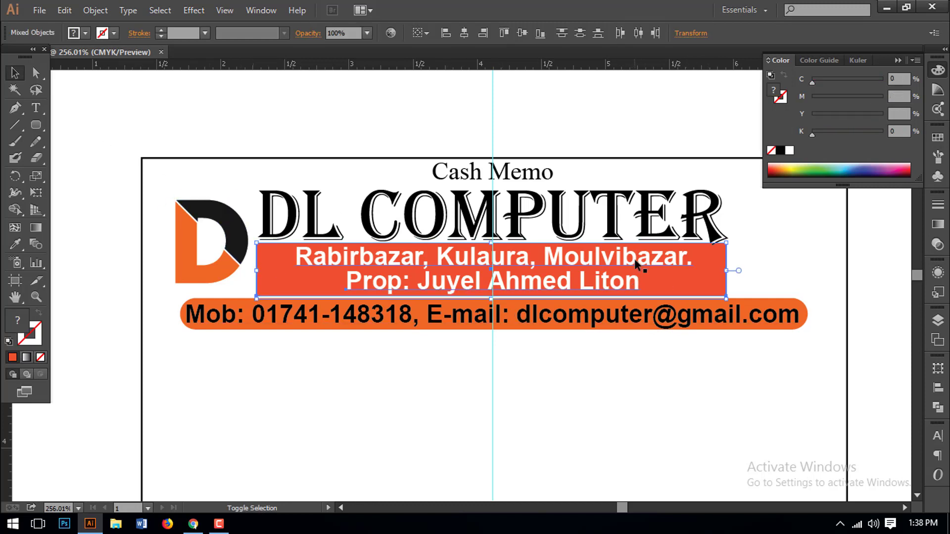
pyautogui.click(673, 436)
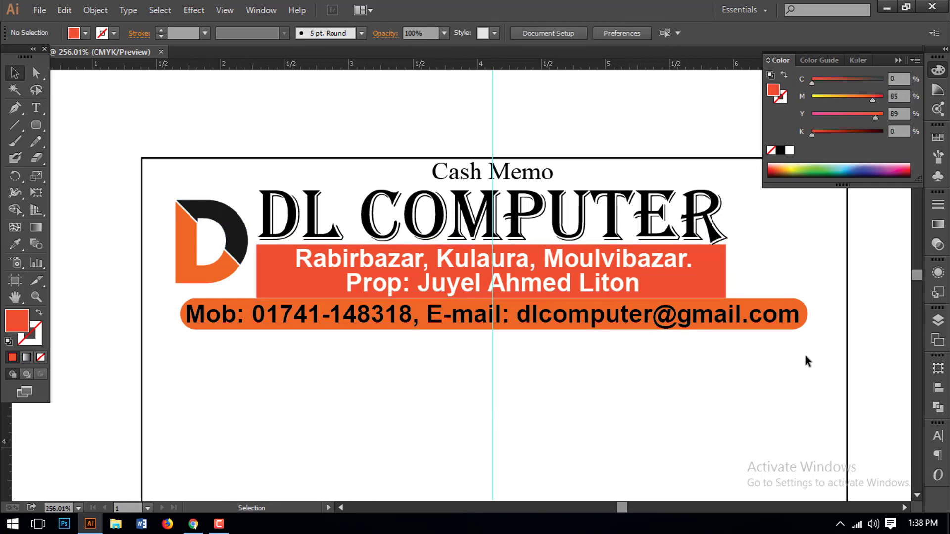
pyautogui.moveTo(806, 358); pyautogui.dragTo(768, 322)
pyautogui.click(647, 403)
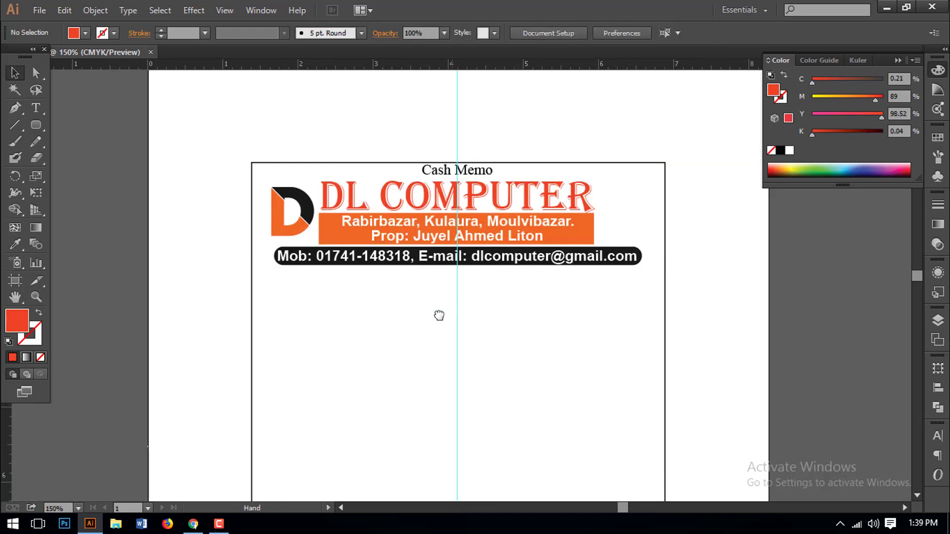
pyautogui.moveTo(439, 315)
pyautogui.mouseDown()
pyautogui.moveTo(421, 330)
pyautogui.moveTo(432, 315)
pyautogui.mouseUp()
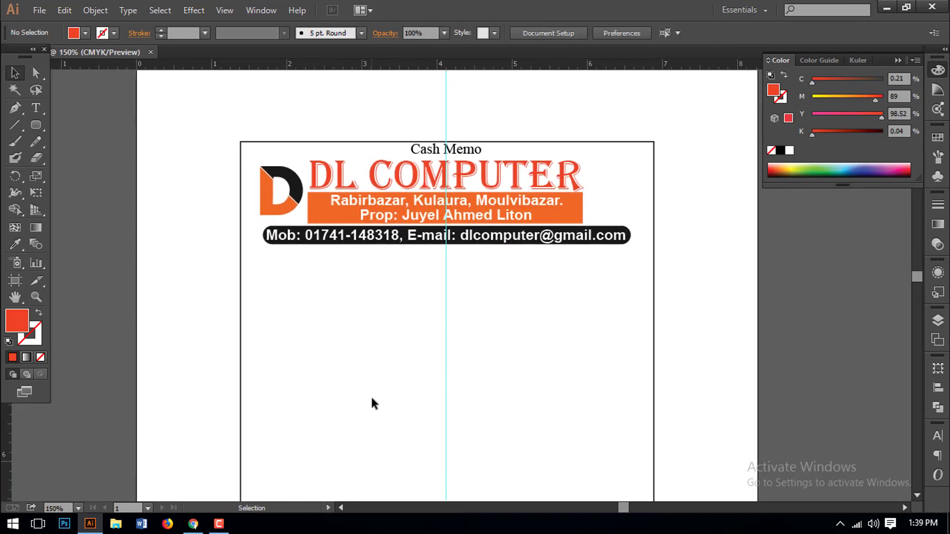
# - Add a Monotype Corsiva Regular text area reading 'Kind of Computer compose, Online Work, Photostats, Laminating, Photo Print, e-mail (exchange) are done.'
pyautogui.click(36, 107)
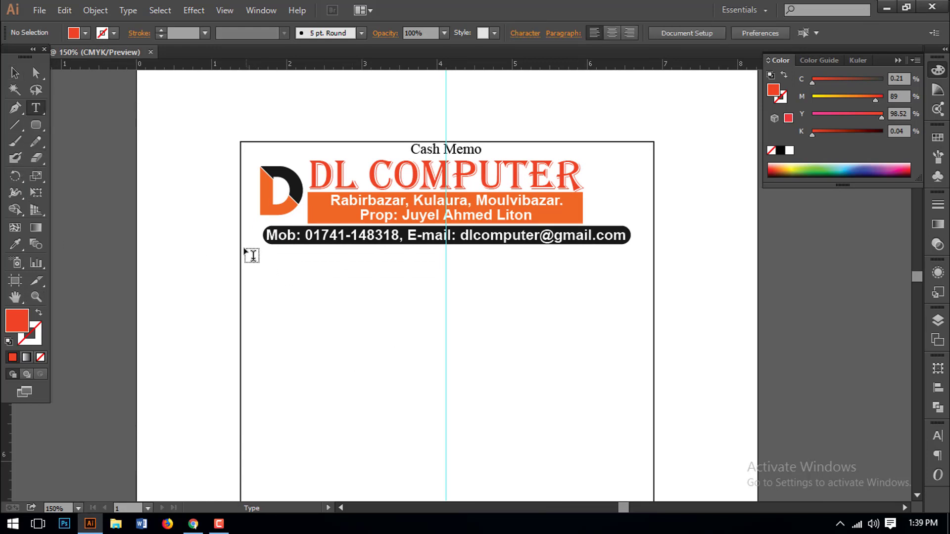
pyautogui.moveTo(242, 249); pyautogui.dragTo(654, 342)
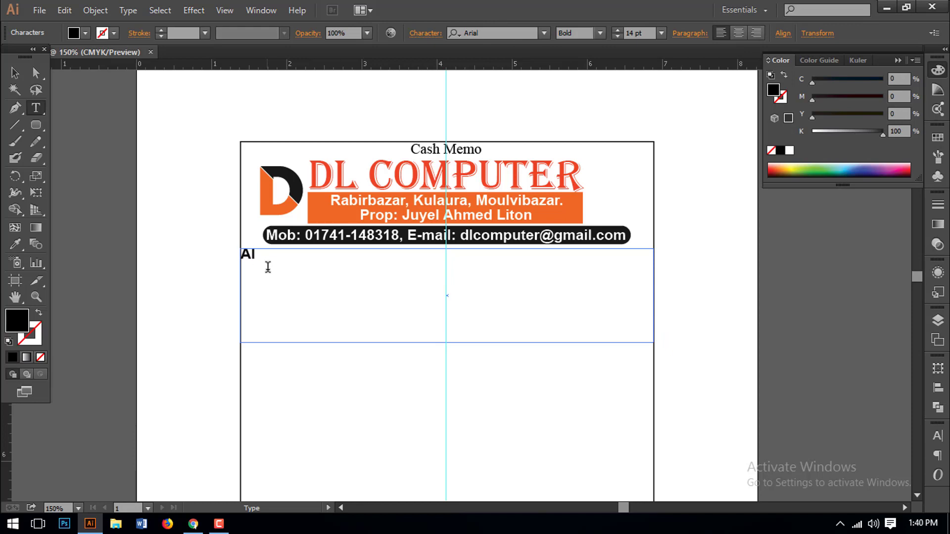
pyautogui.hotkey('ctrl', 'a')
pyautogui.click(600, 33)
pyautogui.click(574, 63)
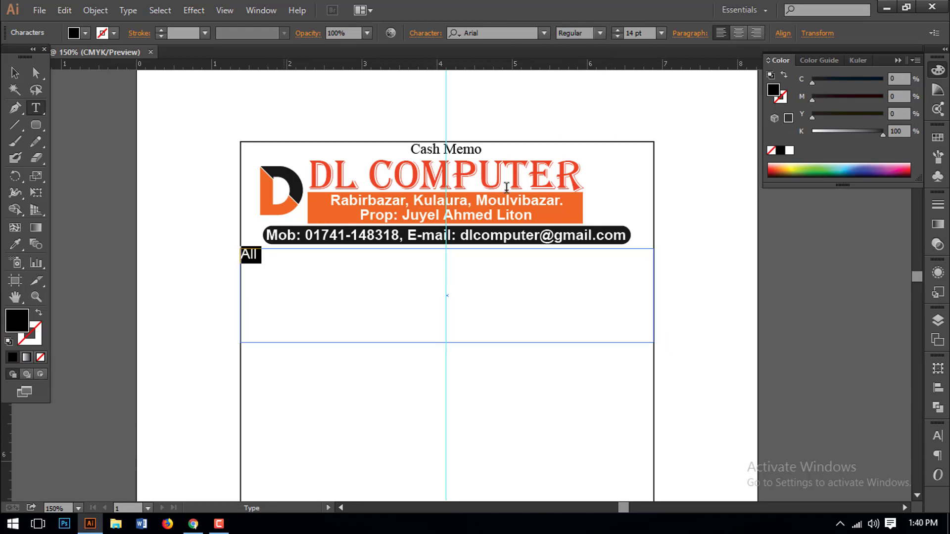
pyautogui.click(490, 32)
pyautogui.write('mono')
pyautogui.press('Return')
pyautogui.click(420, 269)
pyautogui.write('Kind of')
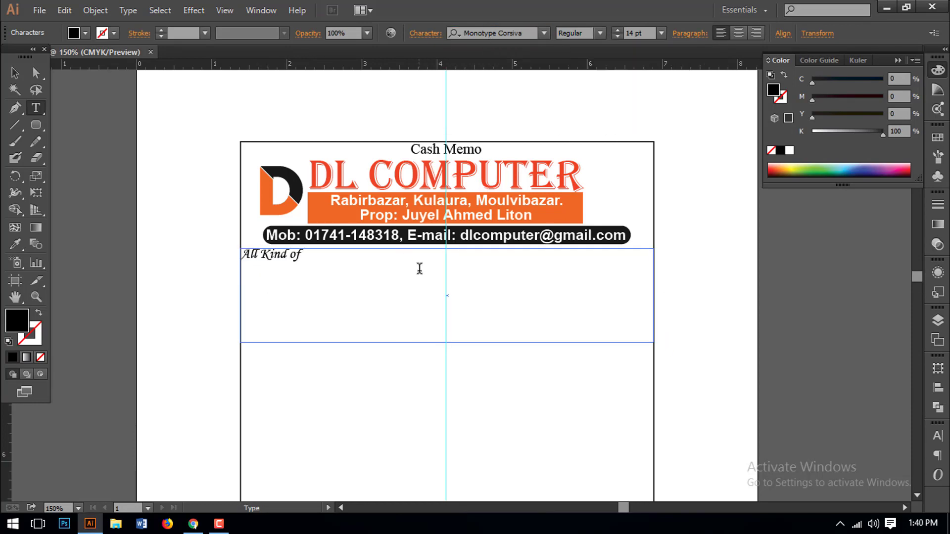
pyautogui.write(' Computer compose, Onli')
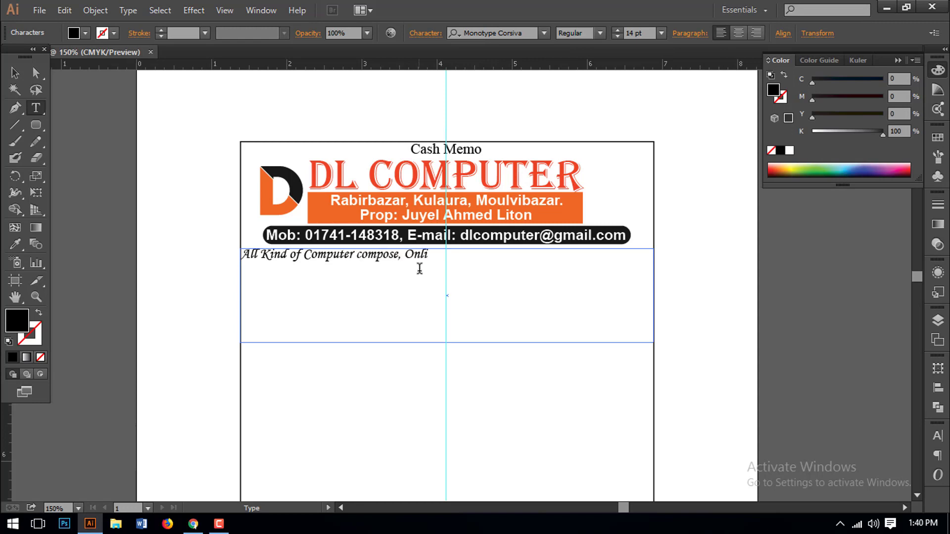
pyautogui.write('ne Work, Photos')
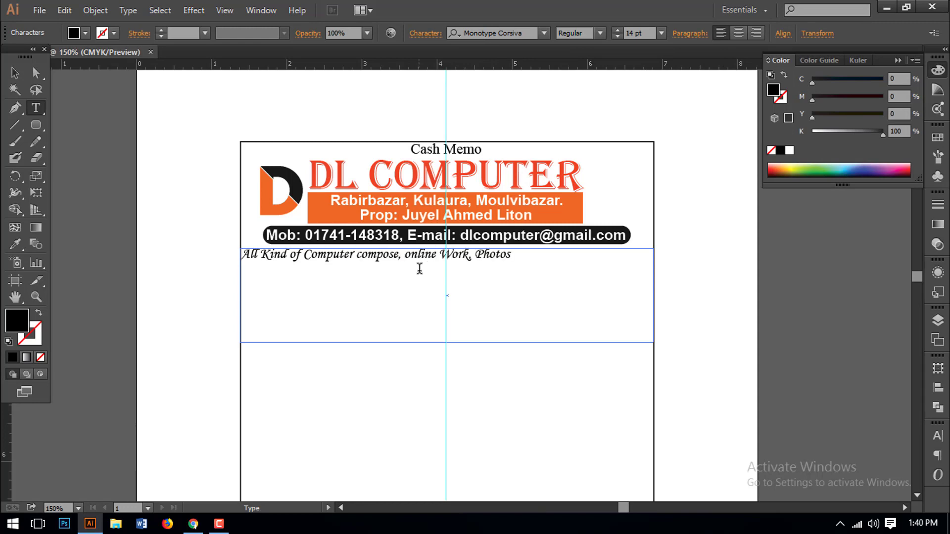
pyautogui.write('tats, Laminating, Photo Pr')
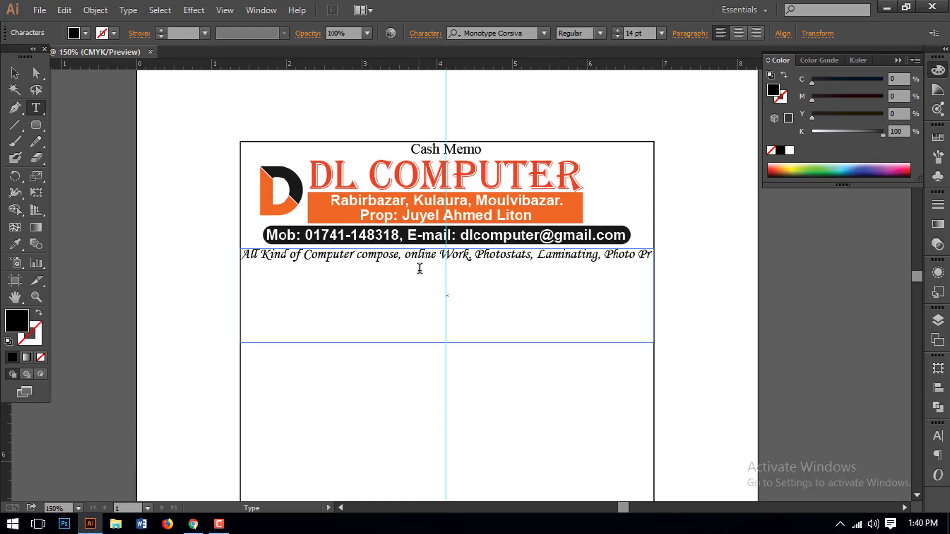
pyautogui.write('int, E')
pyautogui.press('BackSpace')
pyautogui.write('e-mail')
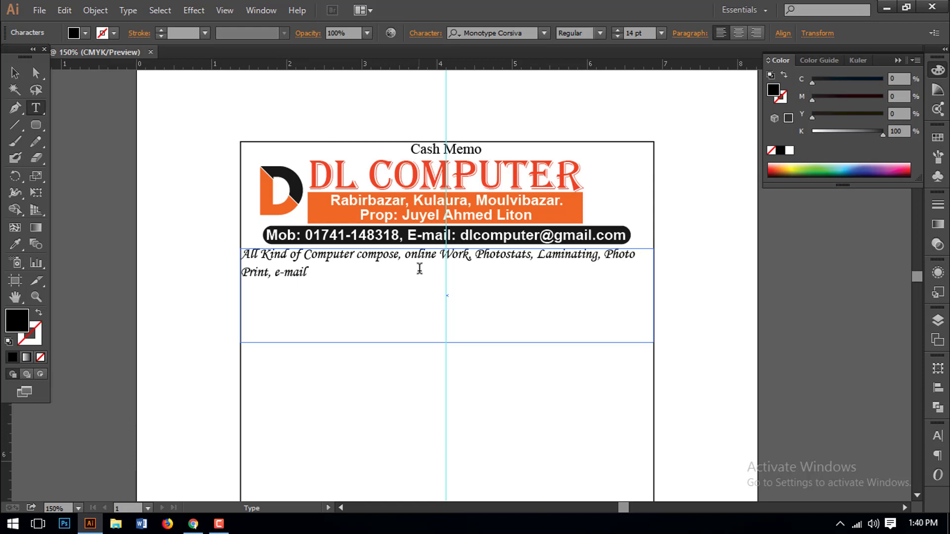
pyautogui.write(' (exchange) are done.')
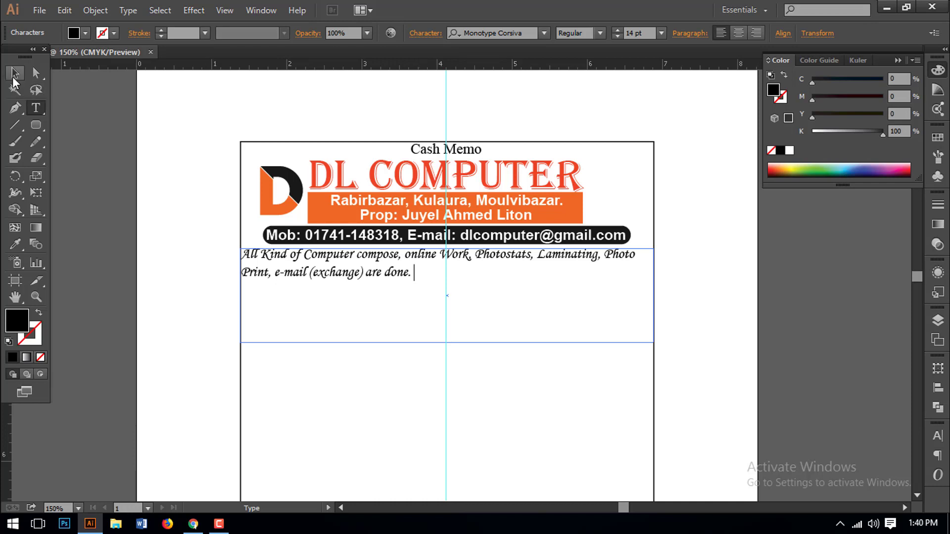
# - Fit the text frame to the services line, centre-align it and raise the size to 15 pt
pyautogui.click(15, 73)
pyautogui.moveTo(447, 342); pyautogui.dragTo(447, 285)
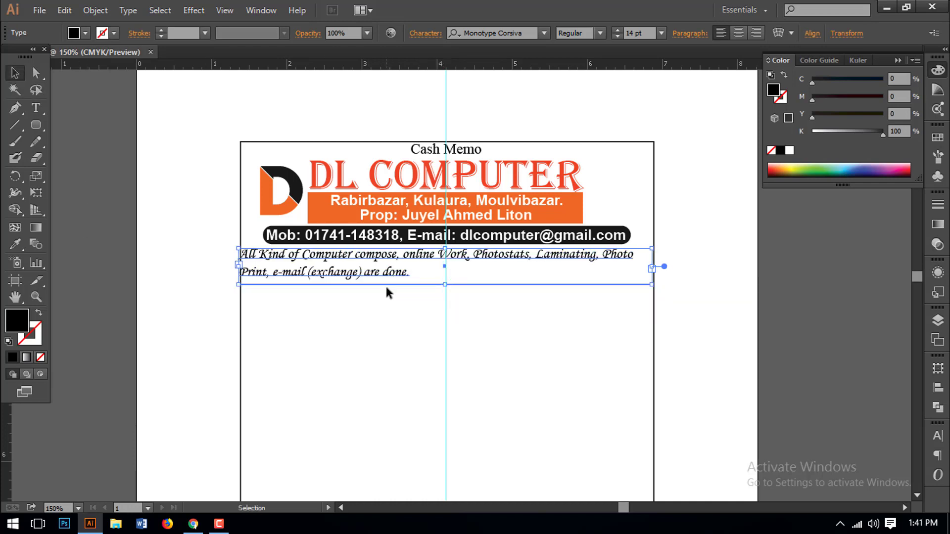
pyautogui.press('Right')
pyautogui.press('Right')
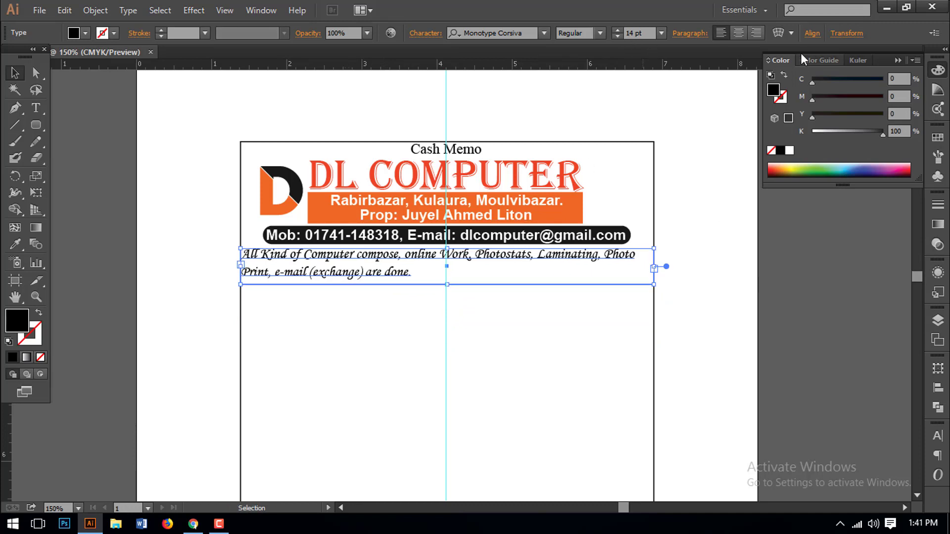
pyautogui.click(739, 36)
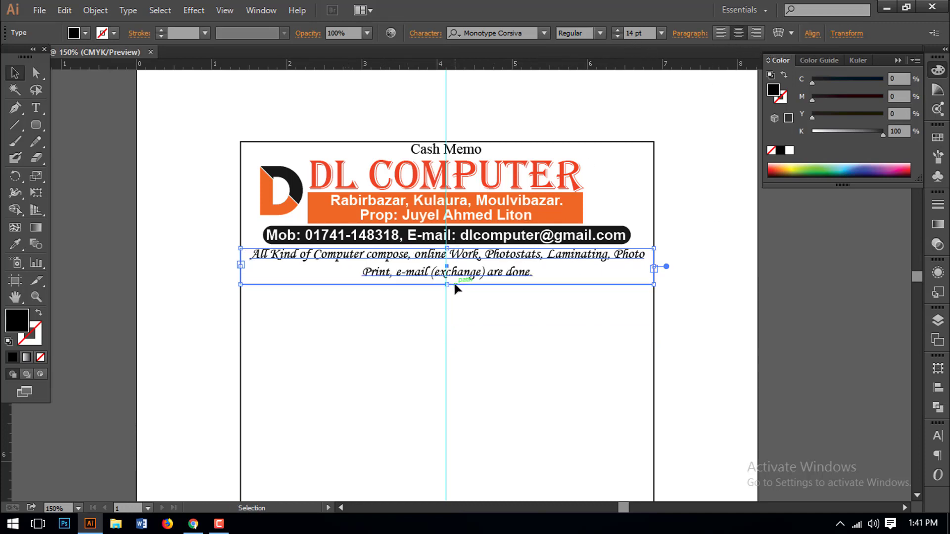
pyautogui.moveTo(449, 285); pyautogui.dragTo(450, 281)
pyautogui.click(638, 34)
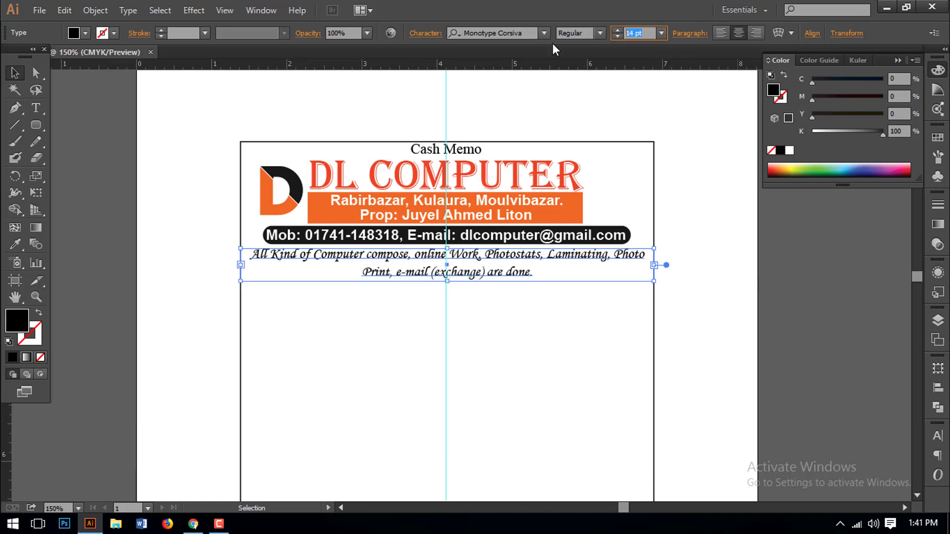
pyautogui.press('Up')
# - Eyedropper the logo's orange onto the services text
pyautogui.click(15, 244)
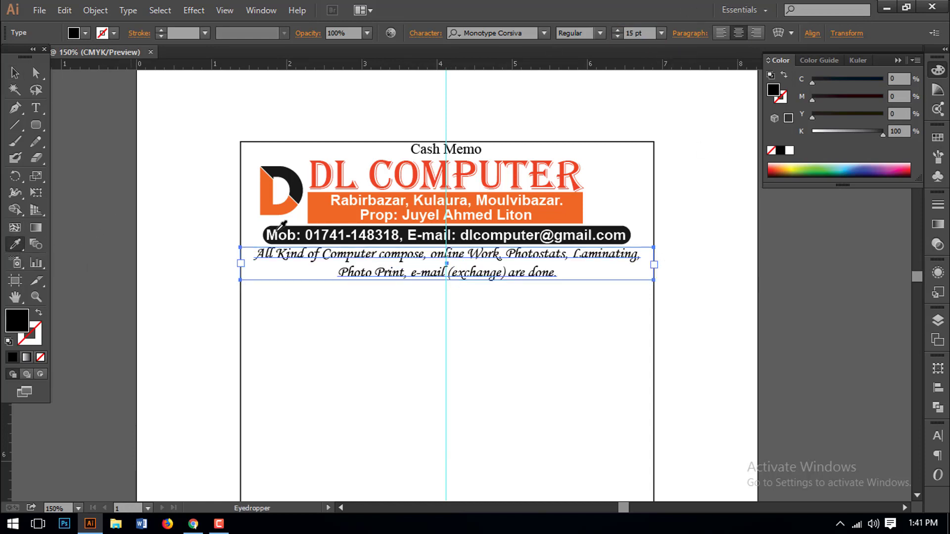
pyautogui.click(267, 208)
pyautogui.click(15, 73)
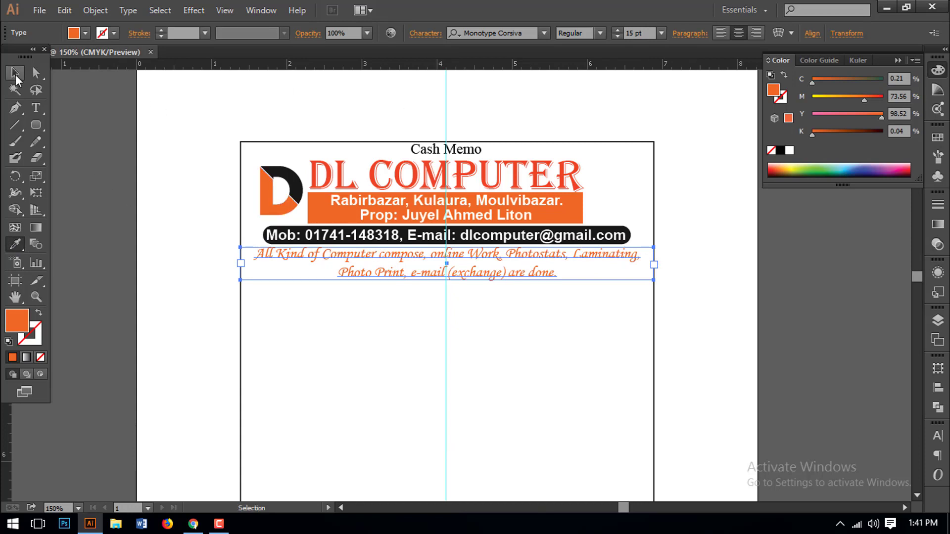
pyautogui.click(511, 357)
pyautogui.moveTo(512, 357); pyautogui.dragTo(424, 328)
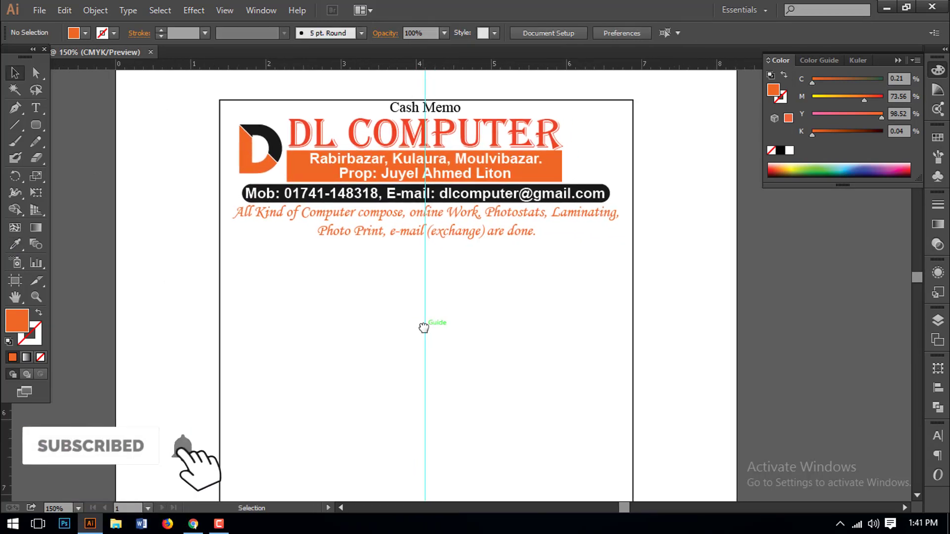
# - Add a 'Date' text label below the services line and move it to the right
pyautogui.press('t')
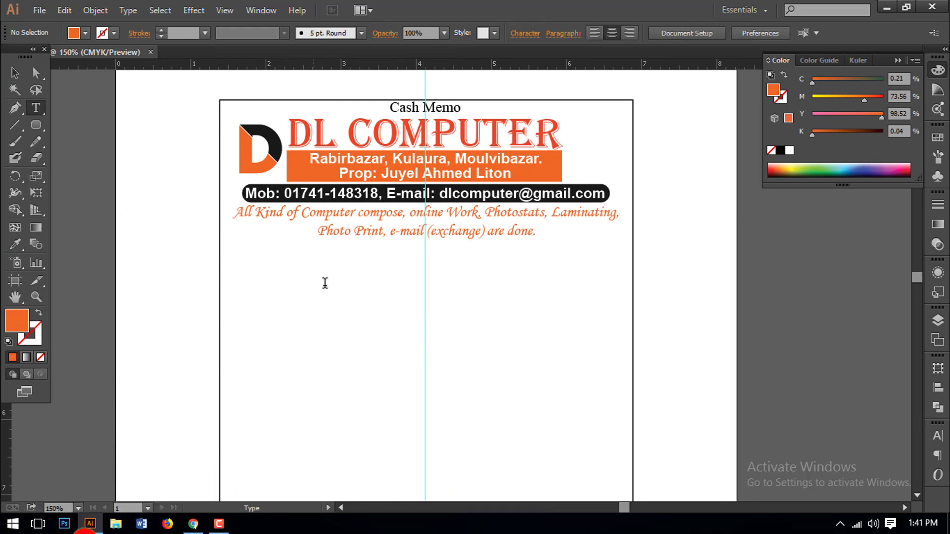
pyautogui.click(325, 283)
pyautogui.write('Date')
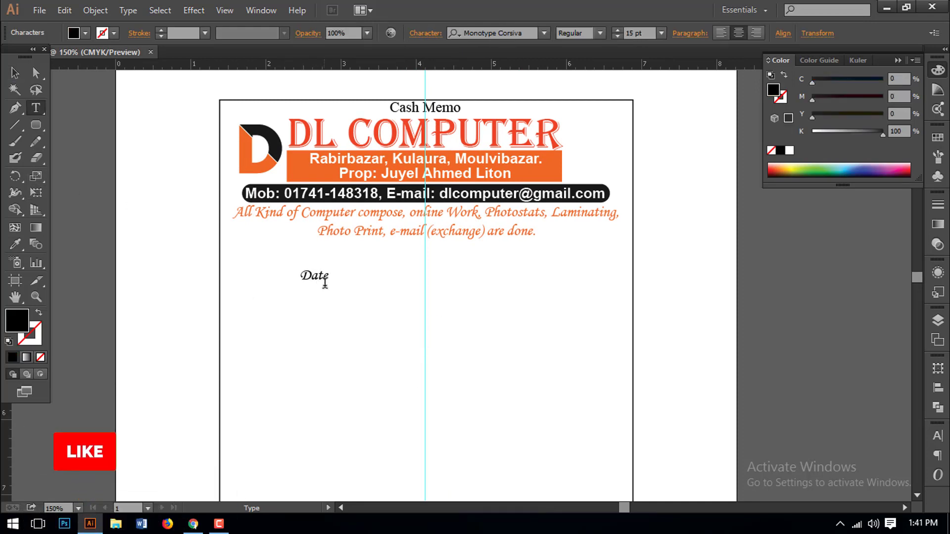
pyautogui.press('Escape')
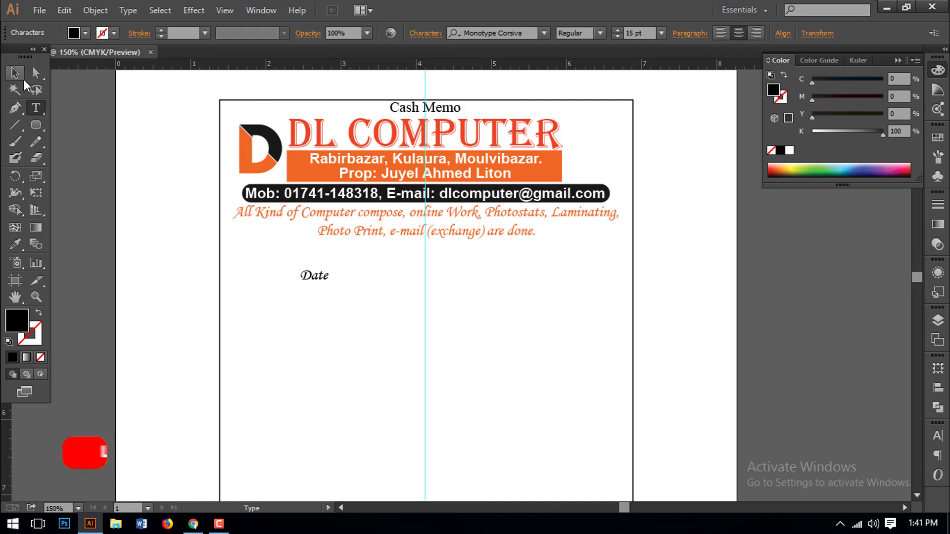
pyautogui.click(356, 322)
pyautogui.moveTo(322, 284); pyautogui.dragTo(503, 254)
pyautogui.click(506, 286)
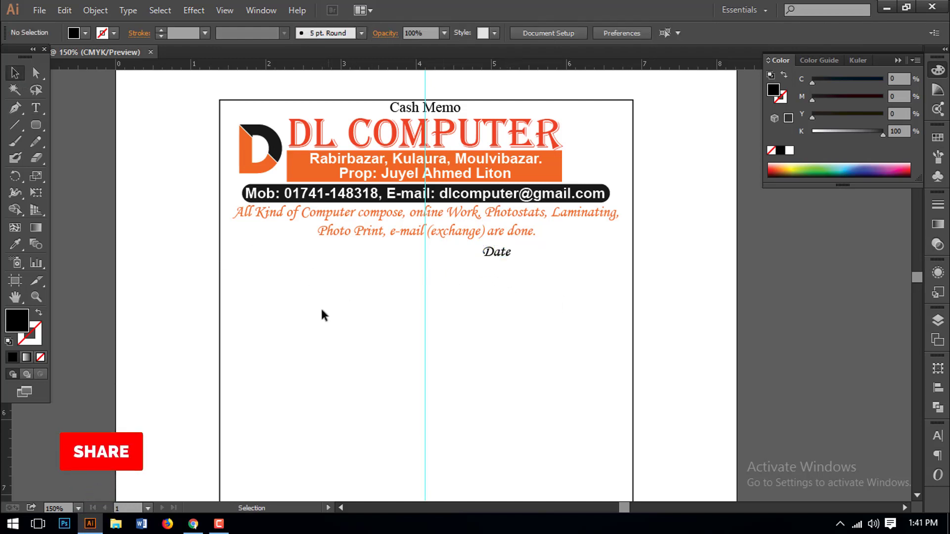
# - Draw a small rounded box beside Date, aligned with the label
pyautogui.click(35, 126)
pyautogui.moveTo(36, 129); pyautogui.dragTo(76, 144)
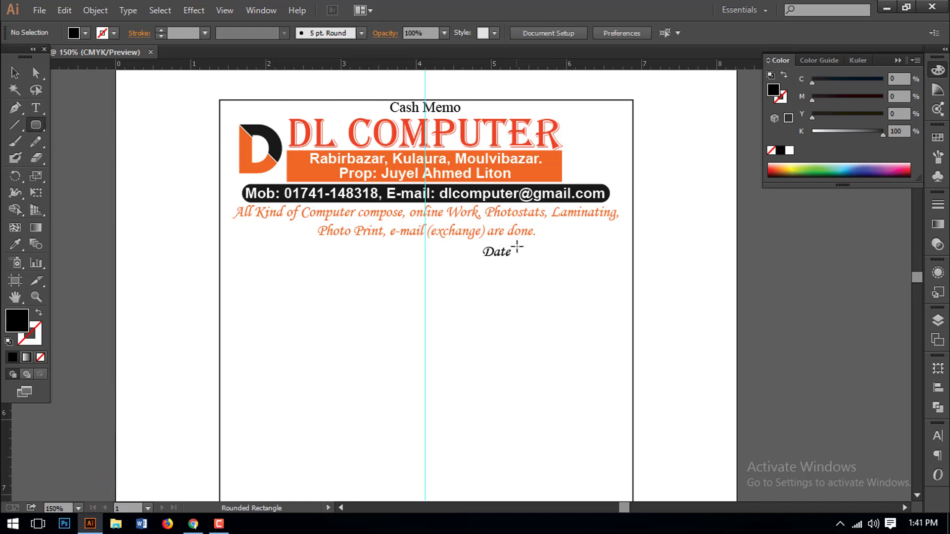
pyautogui.moveTo(515, 244); pyautogui.dragTo(549, 267)
pyautogui.press('Left')
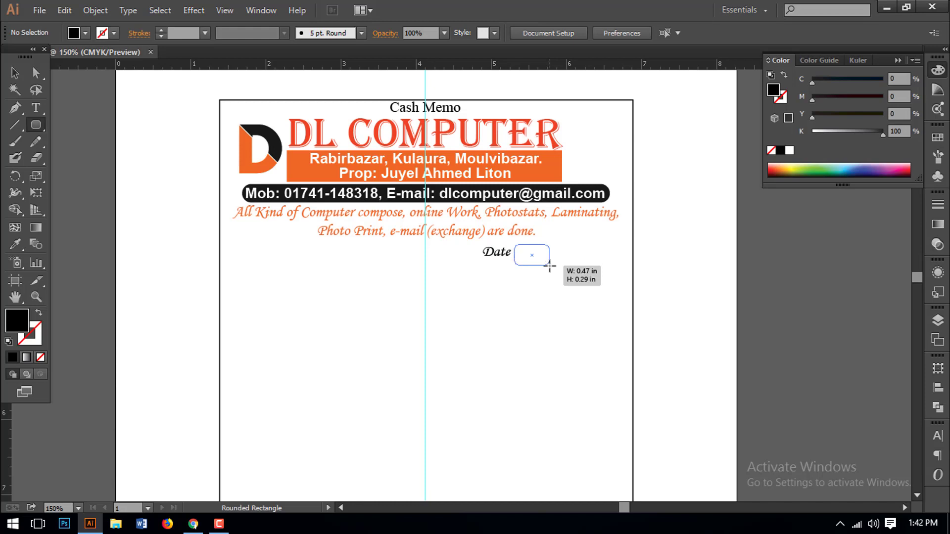
pyautogui.moveTo(550, 267); pyautogui.dragTo(549, 266)
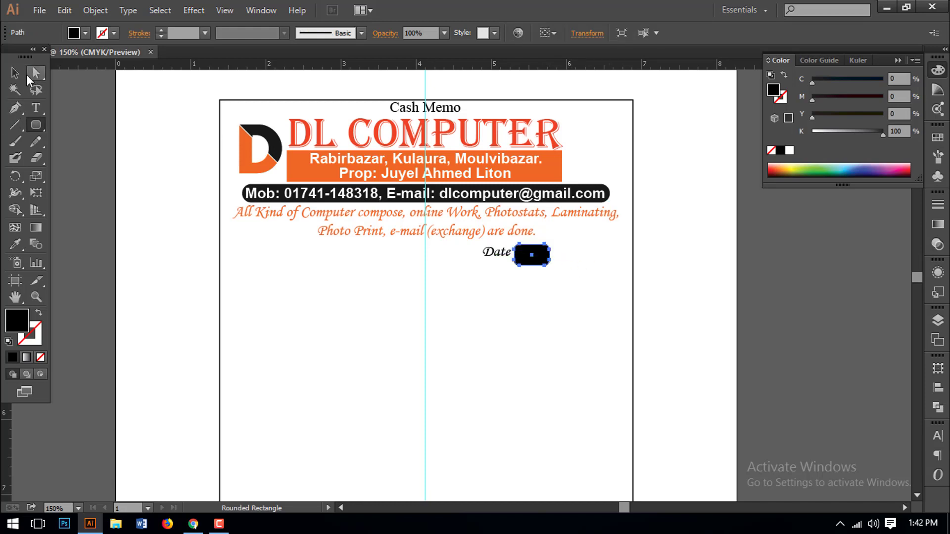
pyautogui.click(15, 72)
pyautogui.press('Up')
pyautogui.press('Up')
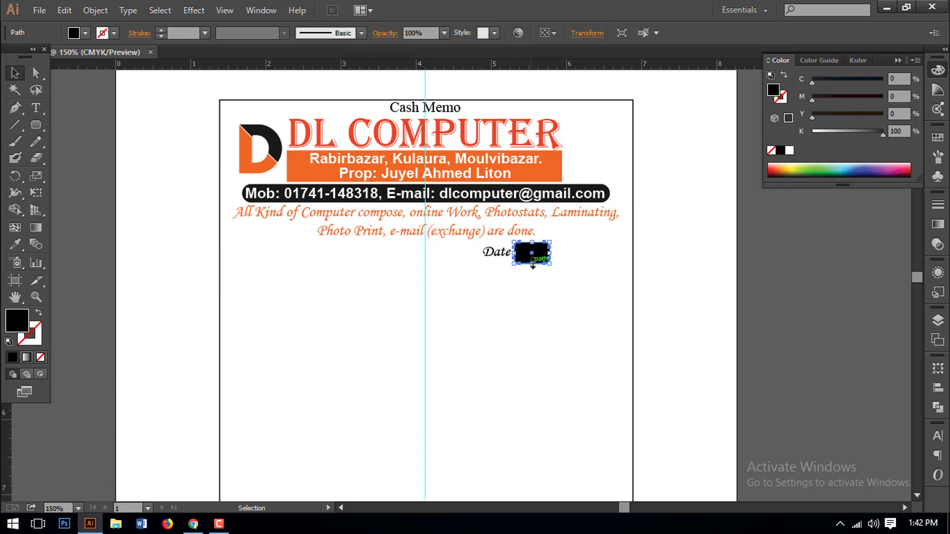
pyautogui.click(540, 269)
# - Fill the box light grey (K 17%) and give it a black outline
pyautogui.click(532, 253)
pyautogui.click(825, 131)
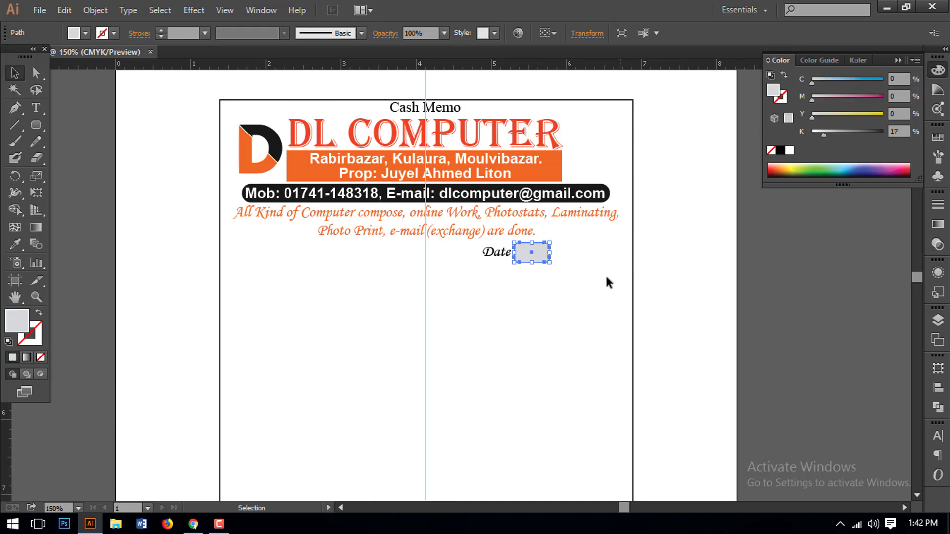
pyautogui.click(782, 98)
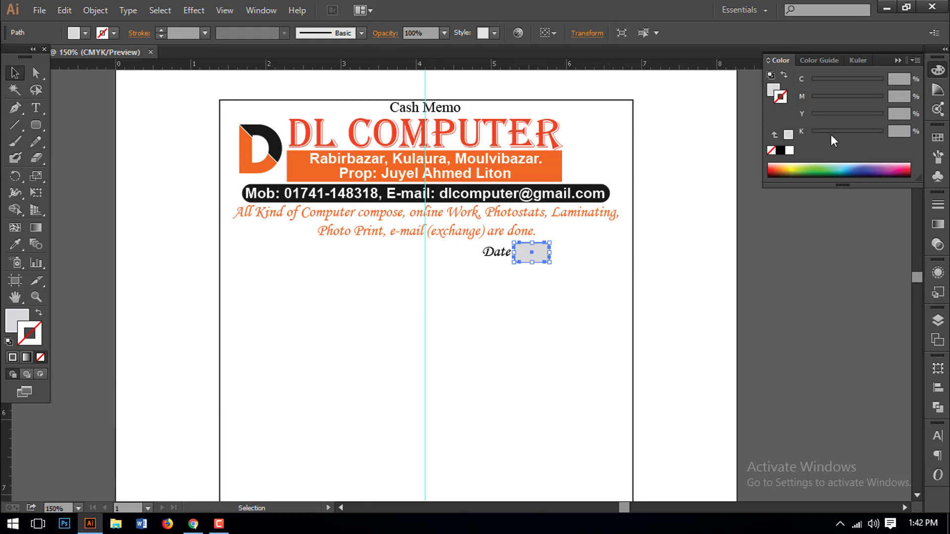
pyautogui.click(779, 151)
# - Set the Date box's stroke weight to 0.5 pt
pyautogui.click(938, 205)
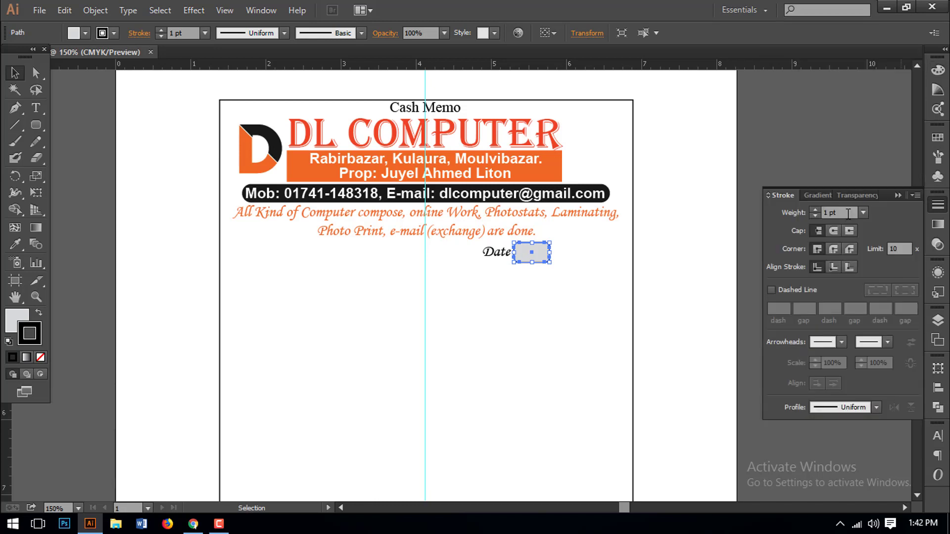
pyautogui.write('.5')
pyautogui.press('Return')
pyautogui.click(646, 270)
# - Duplicate the box to the right and repeat it for a third box
pyautogui.hotkey('ctrl', 'space')
pyautogui.moveTo(417, 218); pyautogui.dragTo(702, 335)
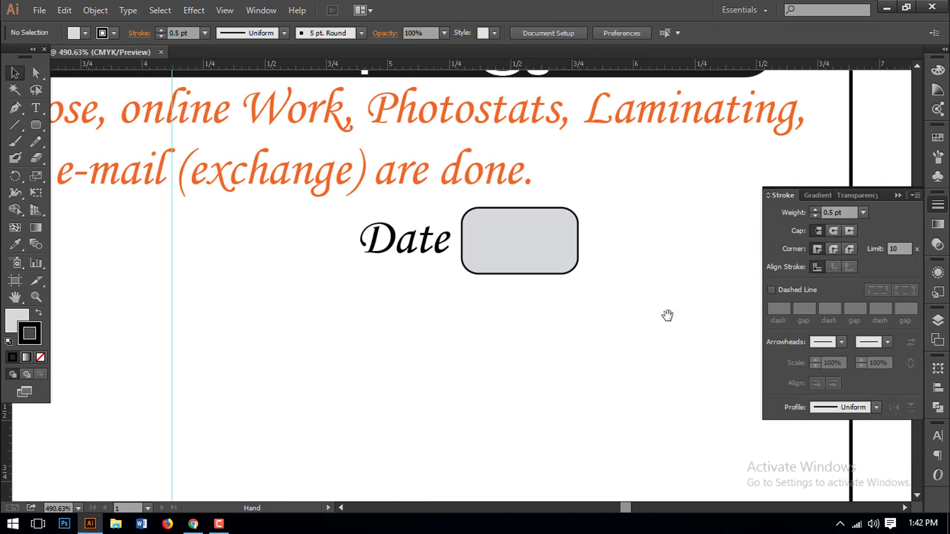
pyautogui.moveTo(553, 267); pyautogui.dragTo(663, 270)
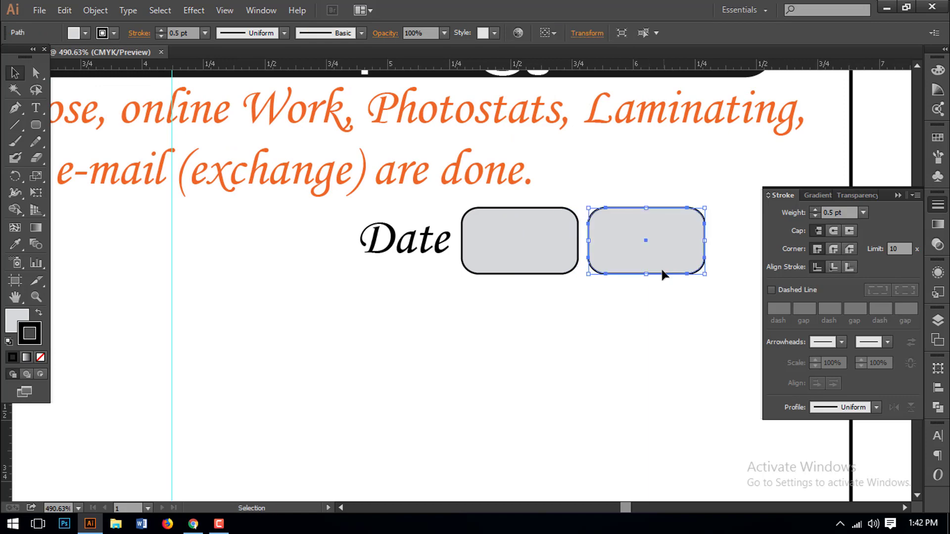
pyautogui.hotkey('ctrl', 'd')
# - Zoom out to the full header and copy the Date label with its first box to the left edge
pyautogui.hotkey('ctrl', '-')
pyautogui.hotkey('ctrl', '-')
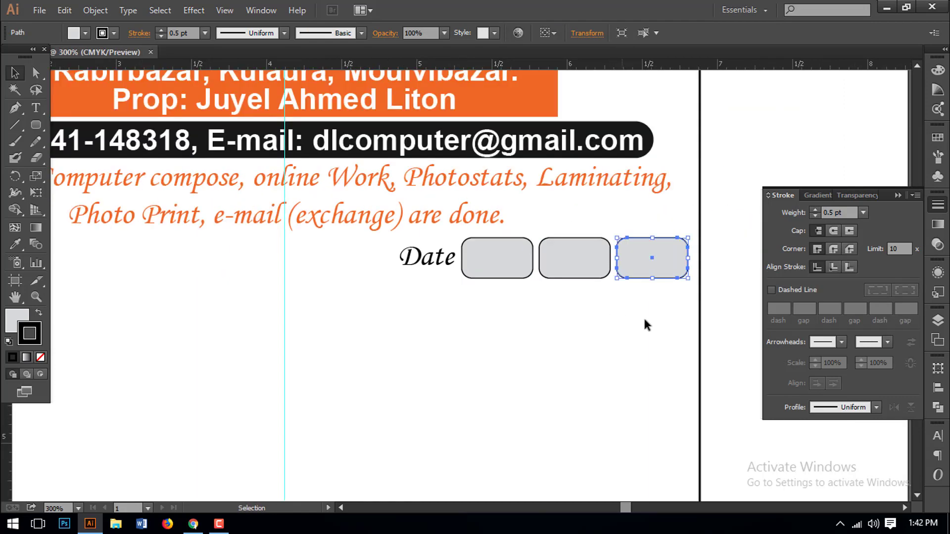
pyautogui.scroll(-1, 644, 316)
pyautogui.click(619, 321)
pyautogui.hotkey('ctrl', '-')
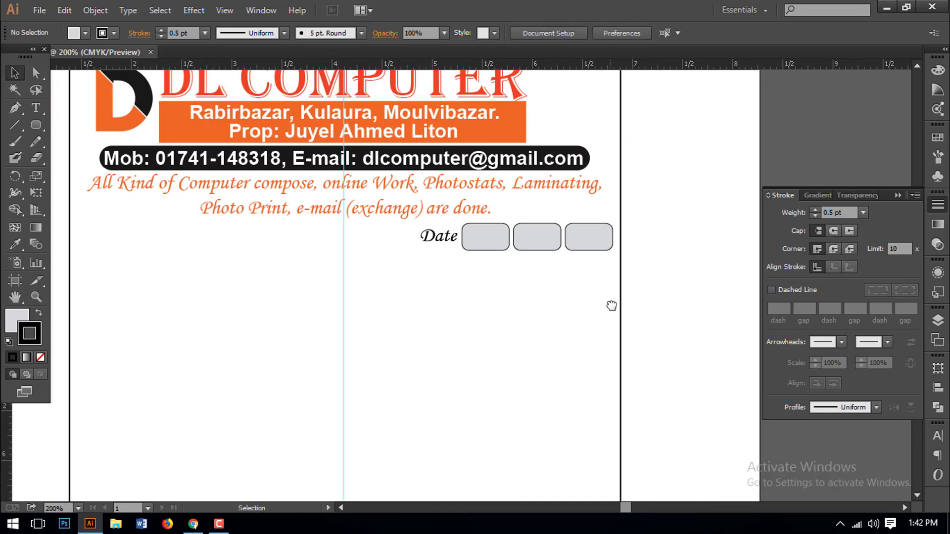
pyautogui.hotkey('ctrl', '-')
pyautogui.moveTo(537, 296); pyautogui.dragTo(598, 295)
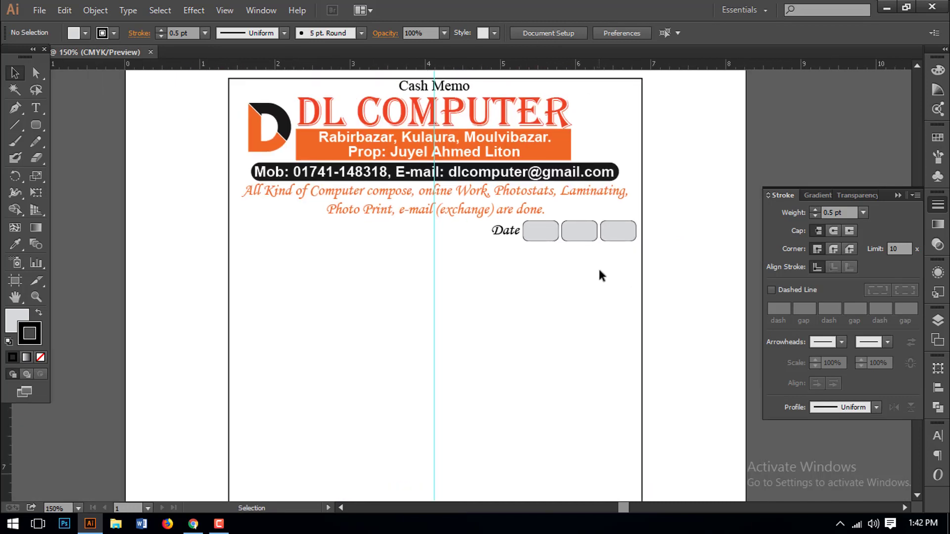
pyautogui.moveTo(548, 243); pyautogui.dragTo(275, 242)
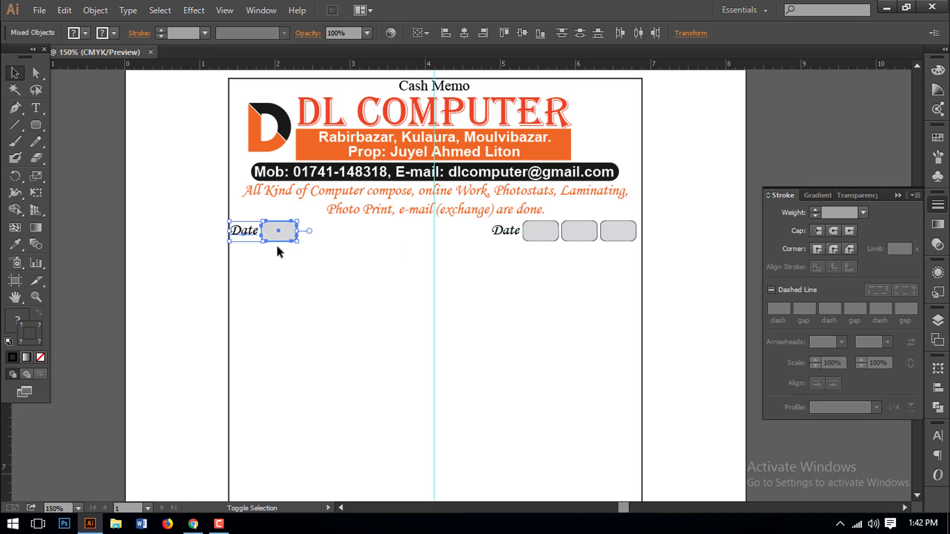
# - Change the left copy's label text from 'Date' to 'Ref'
pyautogui.click(280, 254)
pyautogui.press('t')
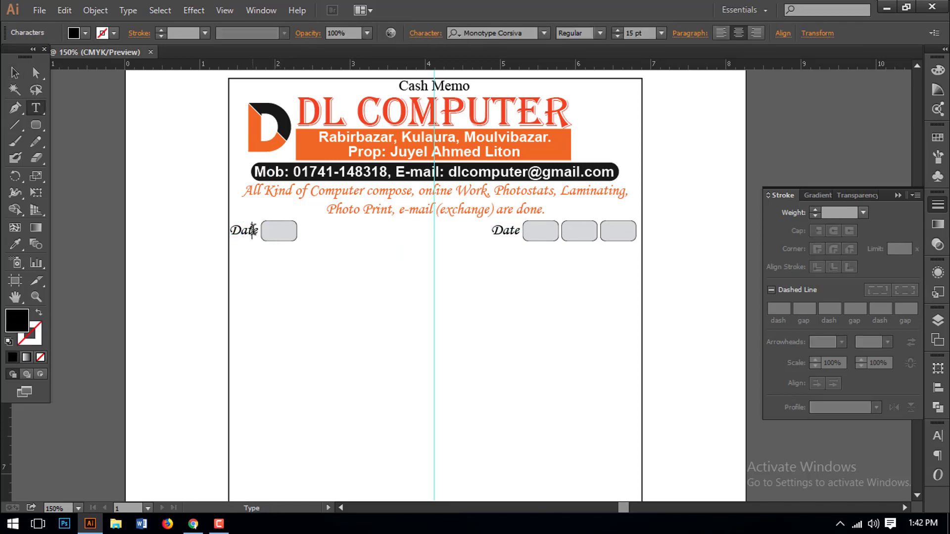
pyautogui.moveTo(260, 231); pyautogui.dragTo(177, 241)
pyautogui.press('BackSpace')
pyautogui.write('Ref:')
pyautogui.press('BackSpace')
pyautogui.click(15, 73)
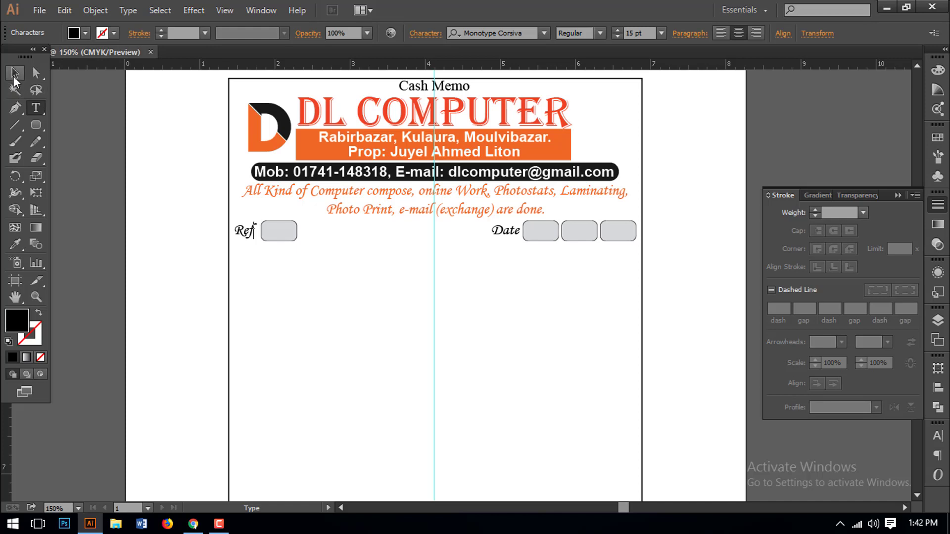
# - Group the whole Ref and Date row and nudge it slightly upward
pyautogui.click(326, 279)
pyautogui.press('space')
pyautogui.moveTo(351, 282)
pyautogui.mouseDown()
pyautogui.moveTo(339, 266)
pyautogui.moveTo(339, 274)
pyautogui.mouseUp()
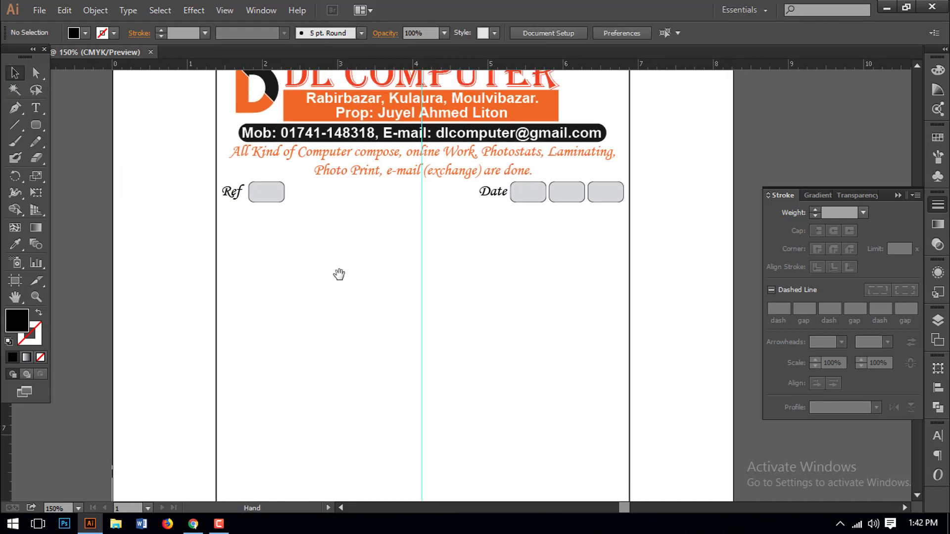
pyautogui.moveTo(614, 229); pyautogui.dragTo(221, 190)
pyautogui.rightClick(266, 200)
pyautogui.click(308, 265)
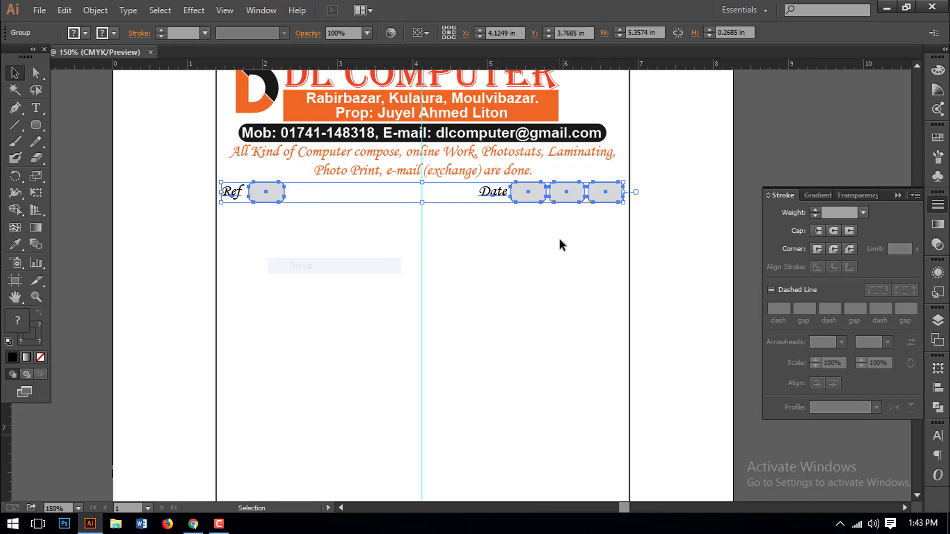
pyautogui.click(558, 236)
pyautogui.moveTo(545, 196); pyautogui.dragTo(545, 194)
pyautogui.click(492, 301)
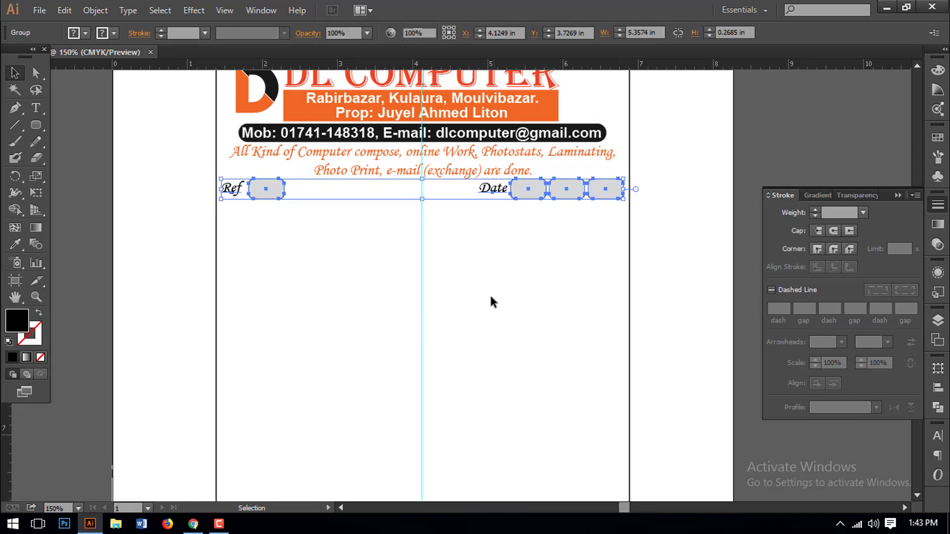
pyautogui.press('space')
pyautogui.moveTo(418, 315); pyautogui.dragTo(443, 334)
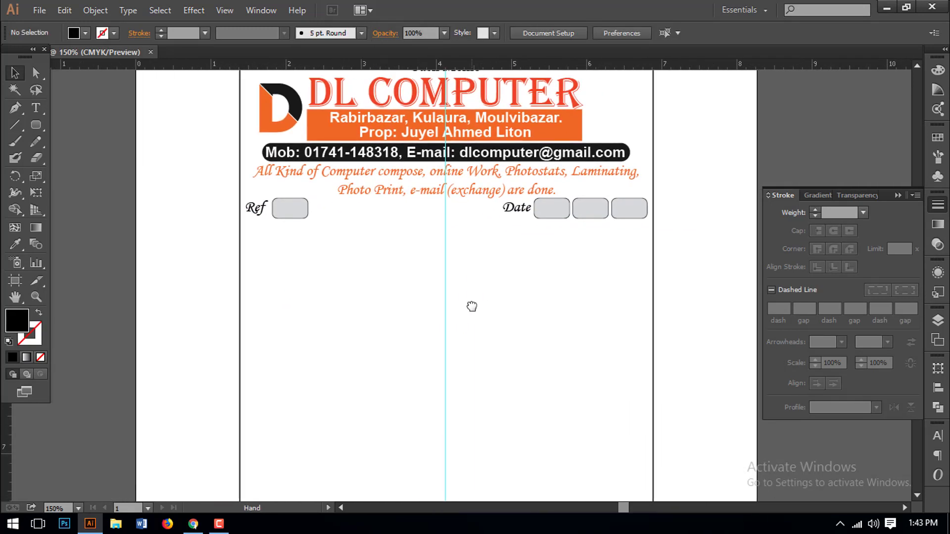
# - Type a left-aligned 'Name:' label followed by a dotted leader line
pyautogui.click(33, 108)
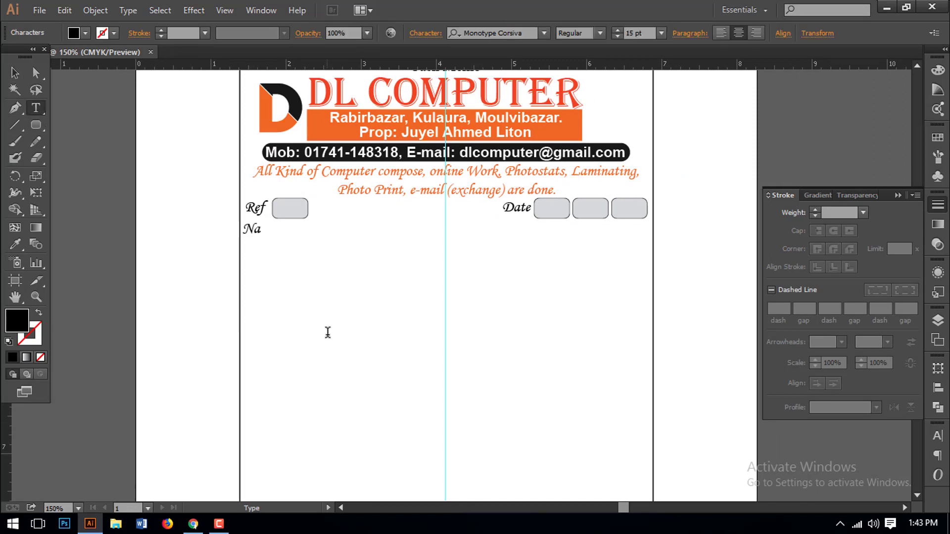
pyautogui.write('me:')
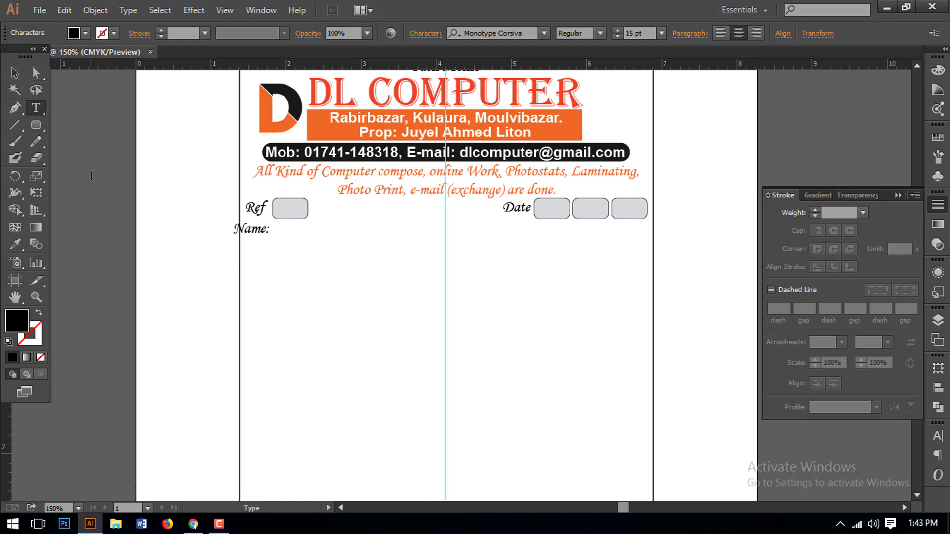
pyautogui.click(721, 33)
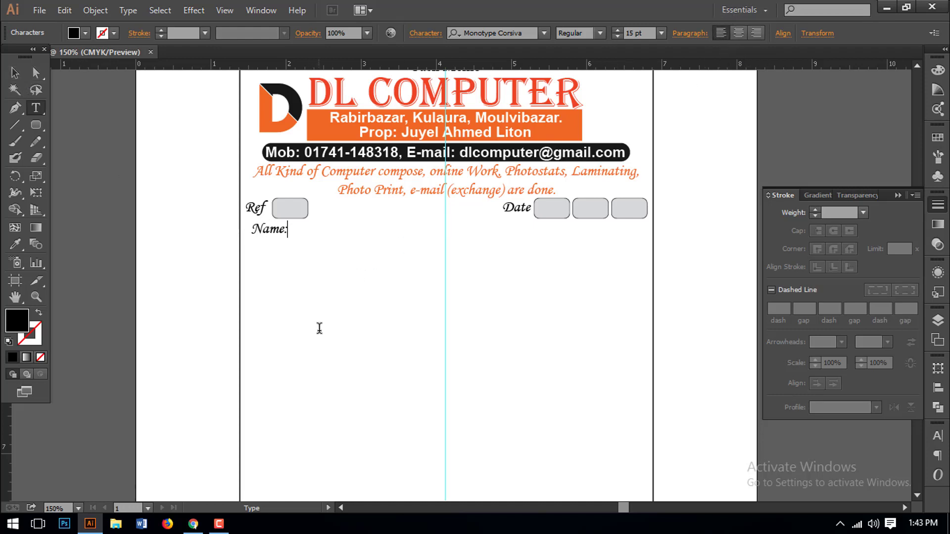
pyautogui.write('.')
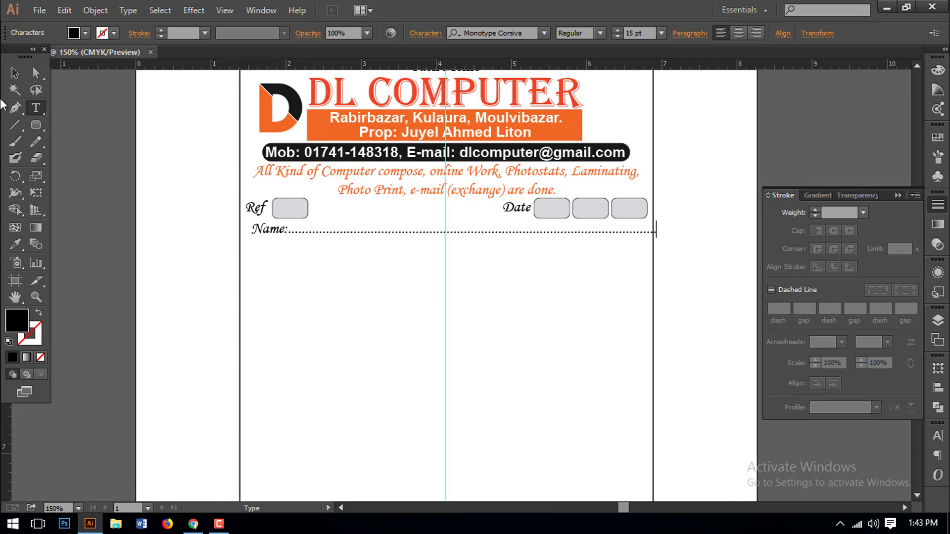
# - Nudge the Name line into place, copy it just below, and retype the copy as 'Address:'
pyautogui.click(15, 73)
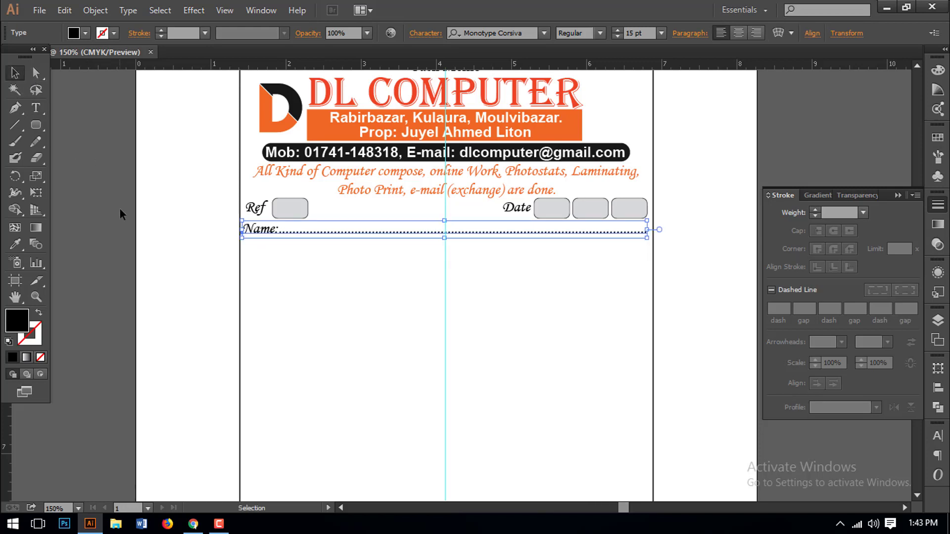
pyautogui.press('Left')
pyautogui.press('Left')
pyautogui.press('Down')
pyautogui.press('Down')
pyautogui.press('Down')
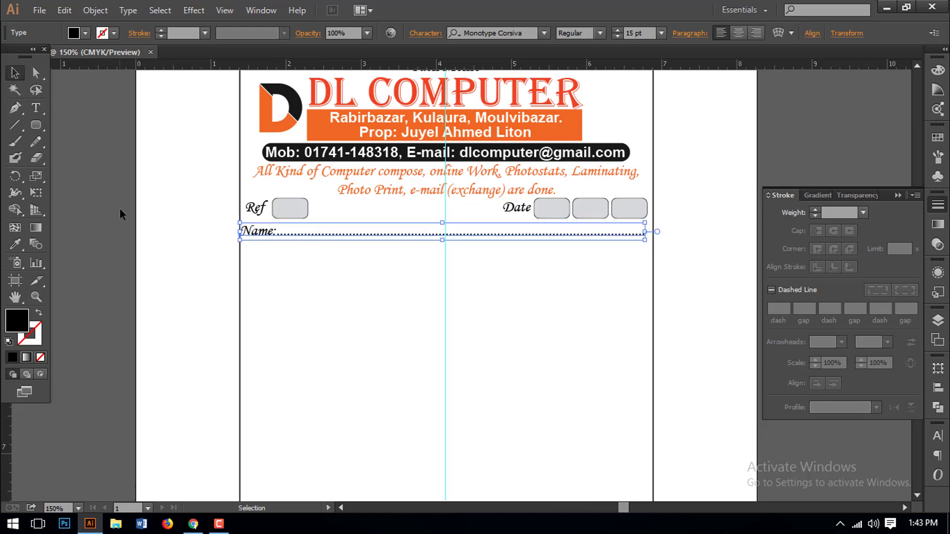
pyautogui.press('Down')
pyautogui.press('Down')
pyautogui.press('Down')
pyautogui.press('Down')
pyautogui.press('Down')
pyautogui.press('Down')
pyautogui.press('Down')
pyautogui.press('Down')
pyautogui.press('Down')
pyautogui.press('Down')
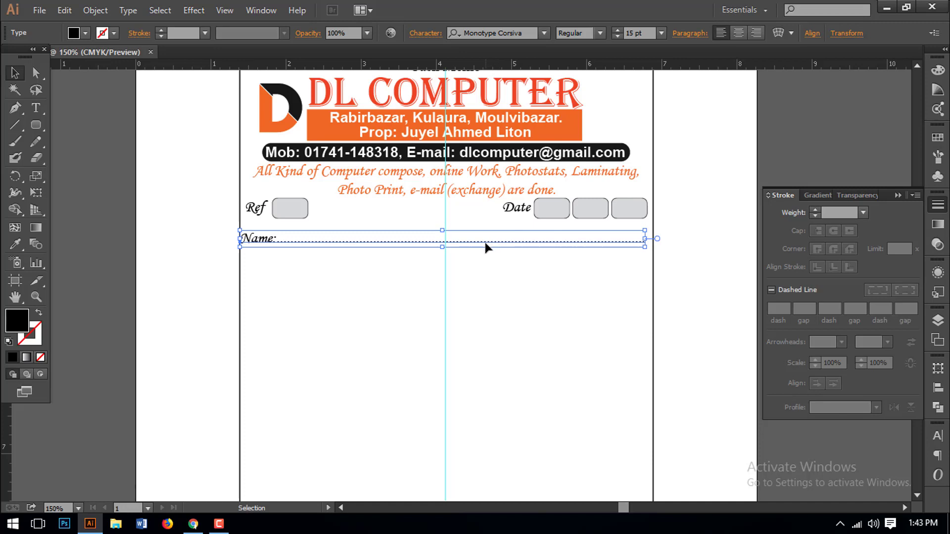
pyautogui.moveTo(265, 244); pyautogui.dragTo(236, 263)
pyautogui.press('t')
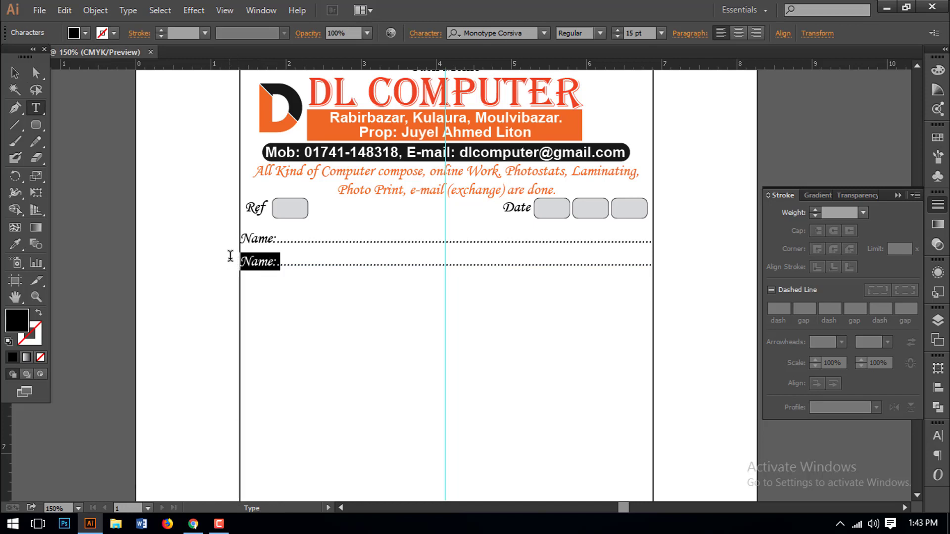
pyautogui.write('Addre')
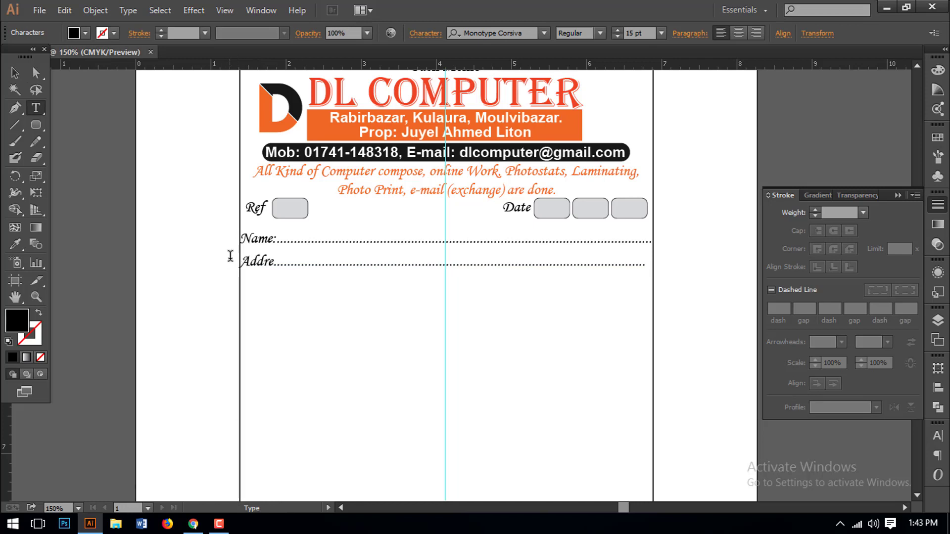
pyautogui.write('ss:')
pyautogui.press('Escape')
pyautogui.scroll(2, 392, 253)
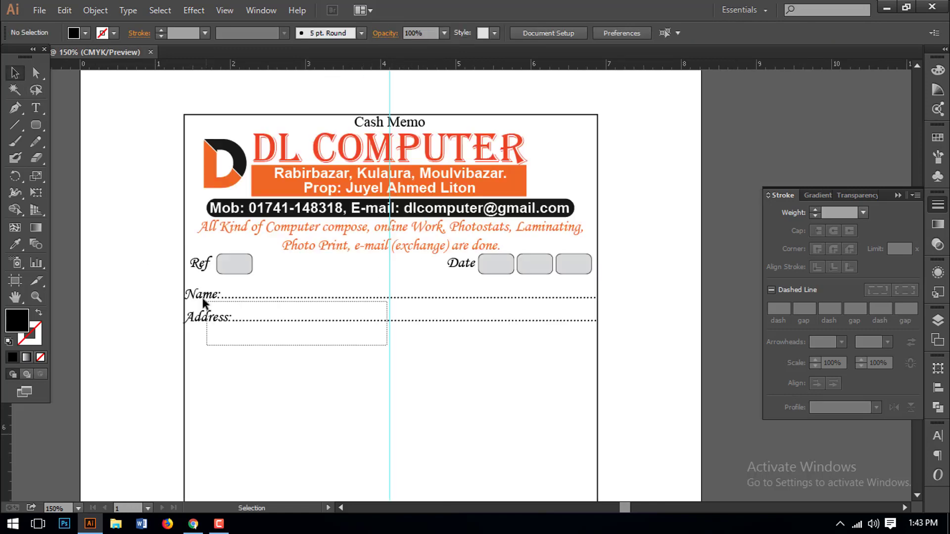
pyautogui.click(217, 308)
pyautogui.click(322, 382)
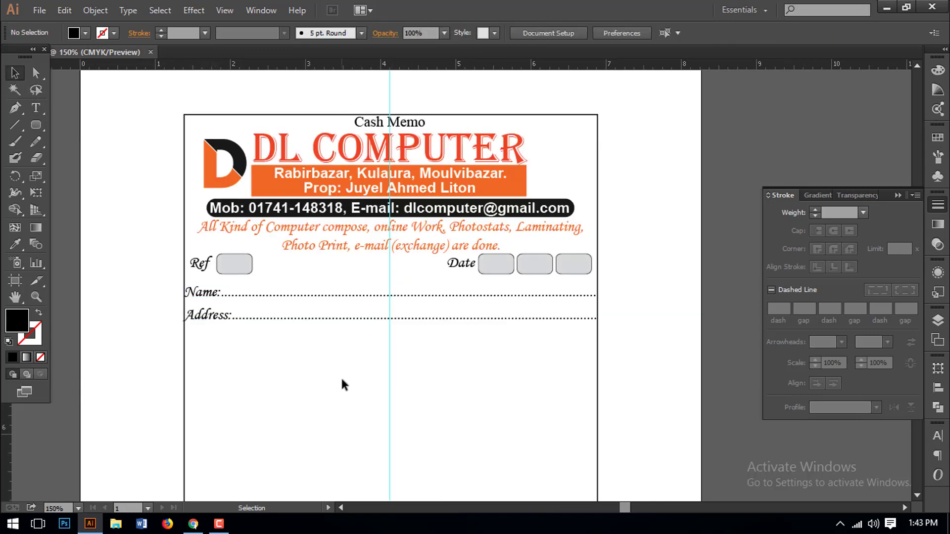
pyautogui.hotkey('ctrl', '-')
# - Draw a narrow rectangle below the Address line at the memo's left edge
pyautogui.moveTo(350, 350); pyautogui.dragTo(297, 330)
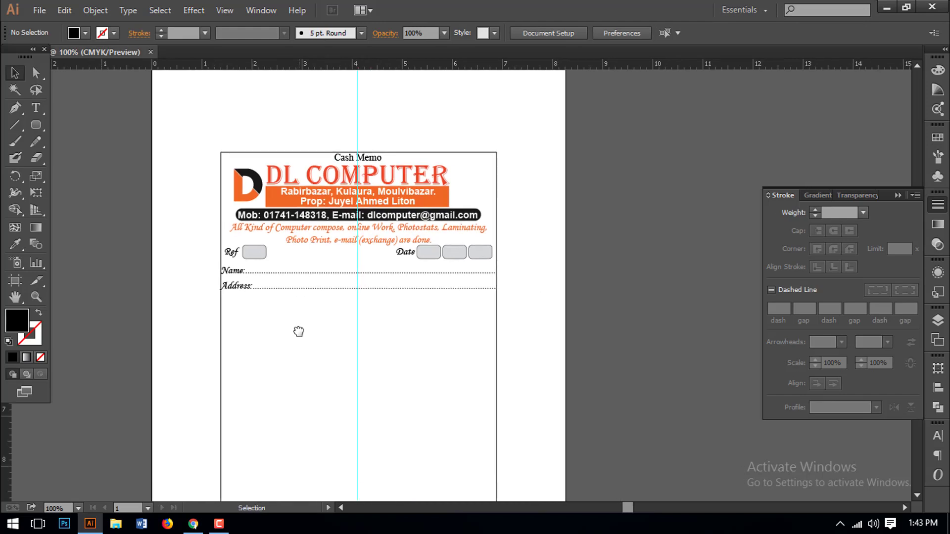
pyautogui.hotkey('ctrl', '+')
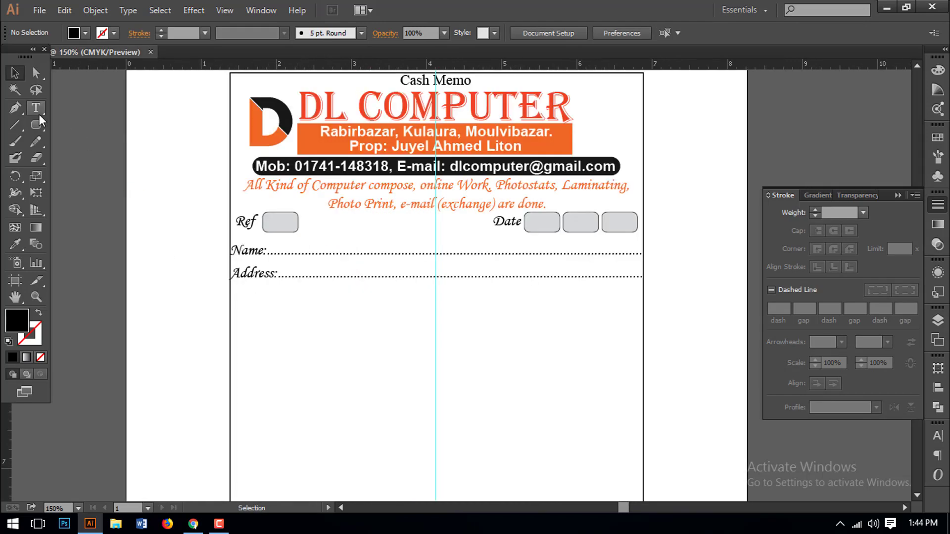
pyautogui.moveTo(37, 122); pyautogui.dragTo(81, 127)
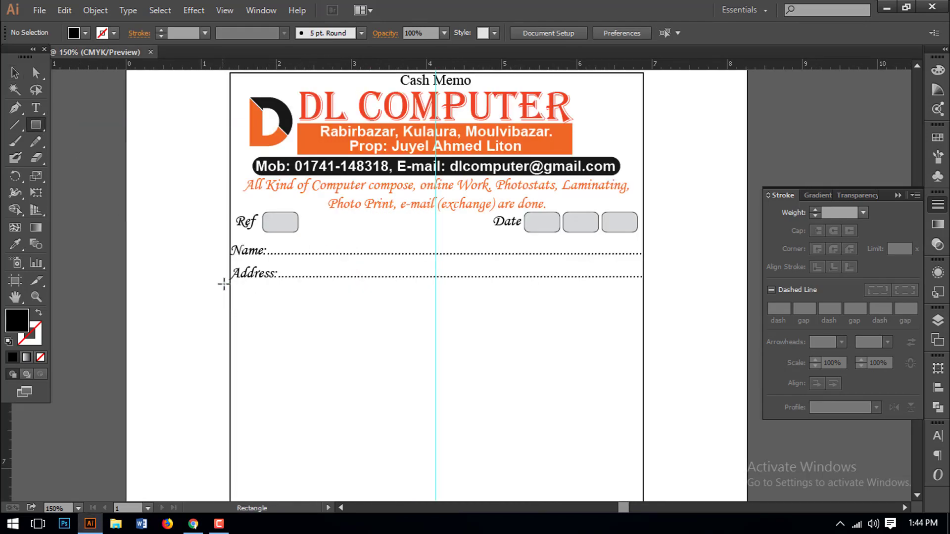
pyautogui.moveTo(230, 288)
pyautogui.mouseDown()
pyautogui.moveTo(303, 399)
pyautogui.moveTo(281, 479)
pyautogui.mouseUp()
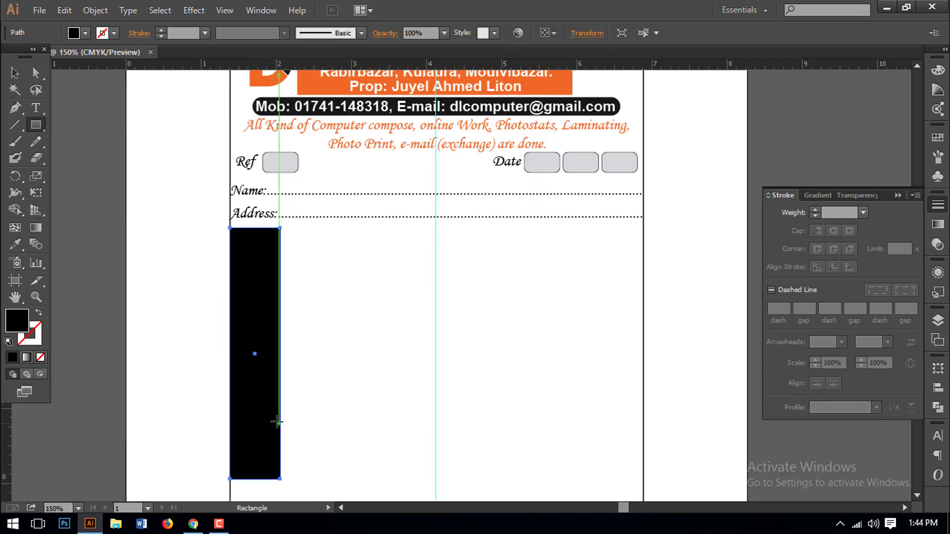
pyautogui.scroll(-5, 260, 314)
pyautogui.click(15, 73)
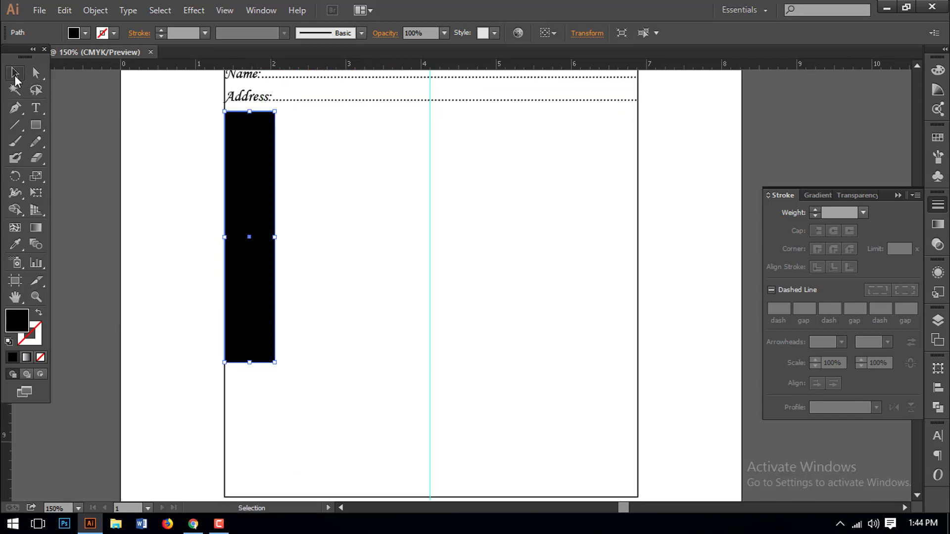
# - Give the rectangle no fill and a 0.5 pt black outline, then stretch it to 4.47 in tall
pyautogui.click(40, 358)
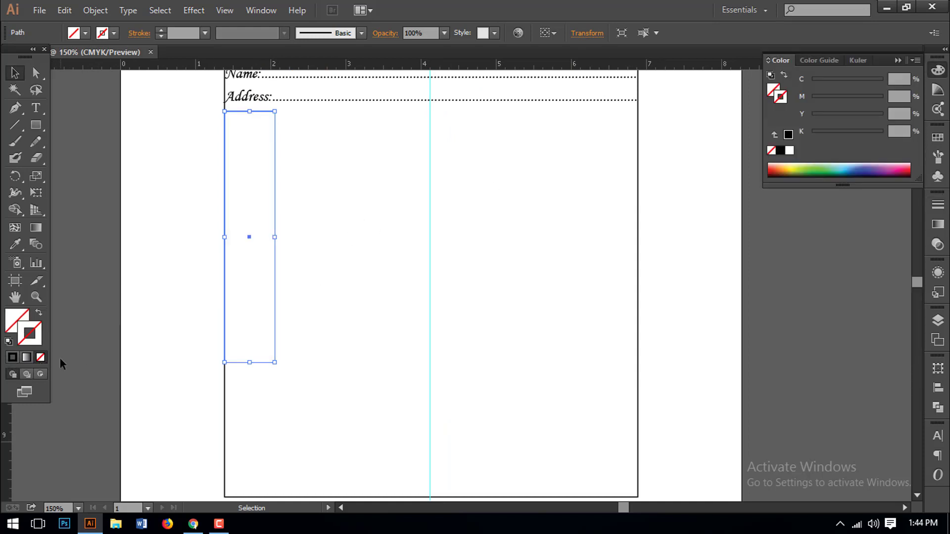
pyautogui.click(13, 359)
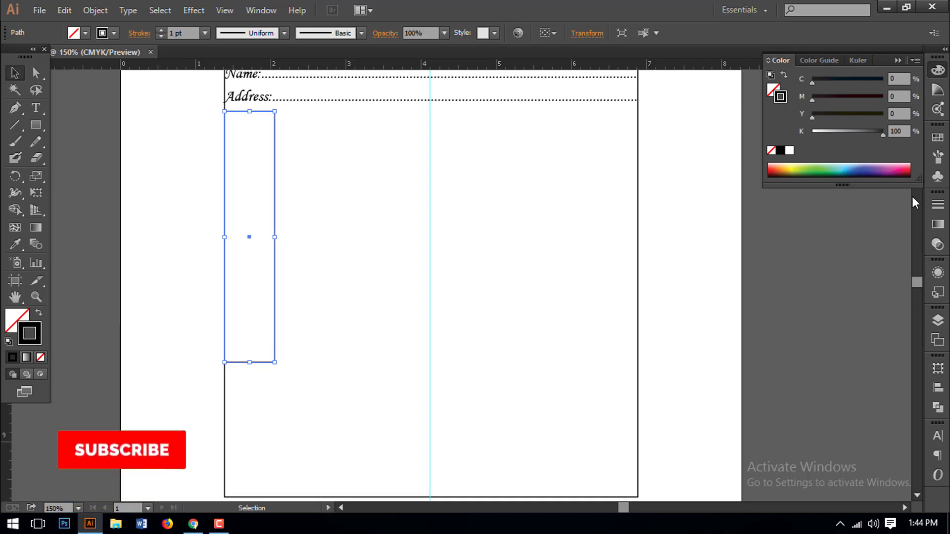
pyautogui.click(938, 208)
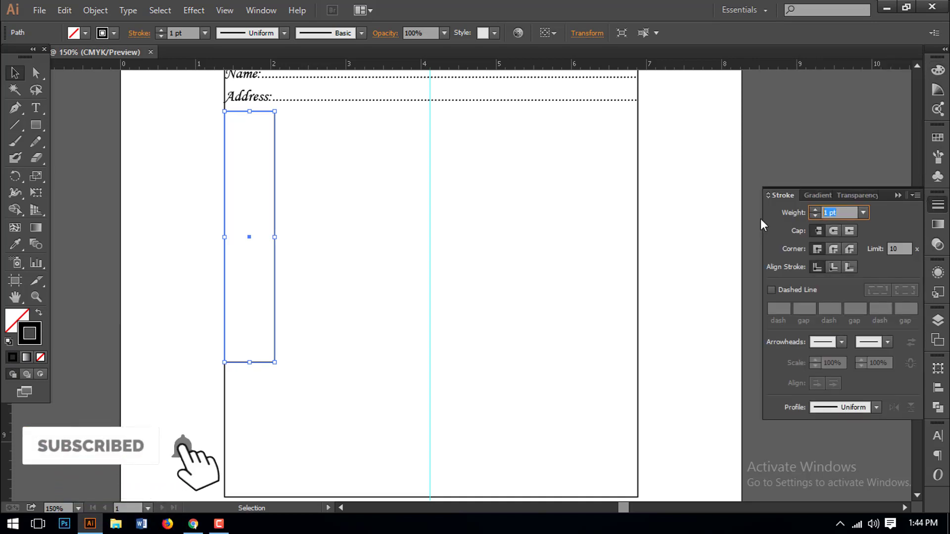
pyautogui.write('.5')
pyautogui.press('Return')
pyautogui.click(386, 246)
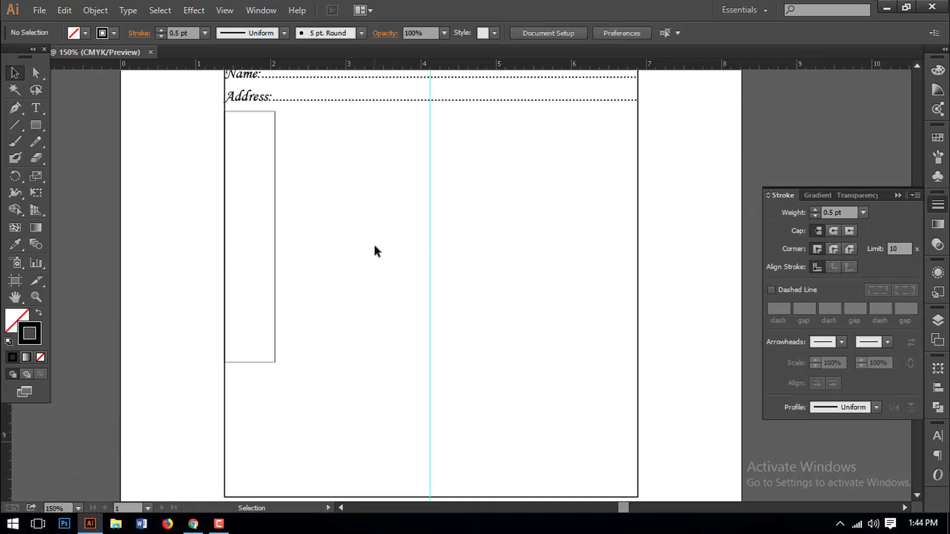
pyautogui.moveTo(298, 256); pyautogui.dragTo(271, 284)
pyautogui.moveTo(250, 363); pyautogui.dragTo(243, 452)
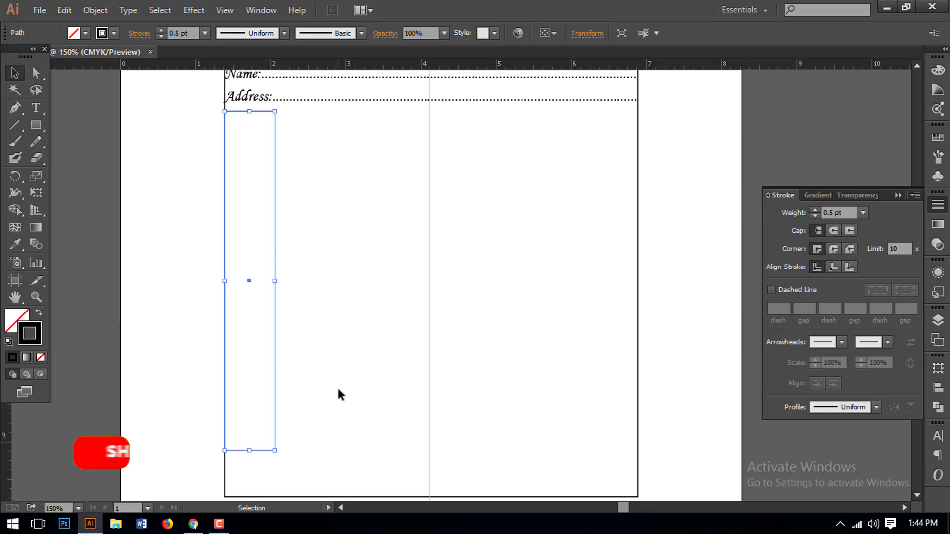
# - Copy the column rectangle to the form's right edge and nudge it onto the border line
pyautogui.click(327, 339)
pyautogui.scroll(3, 284, 317)
pyautogui.moveTo(276, 314); pyautogui.dragTo(379, 321)
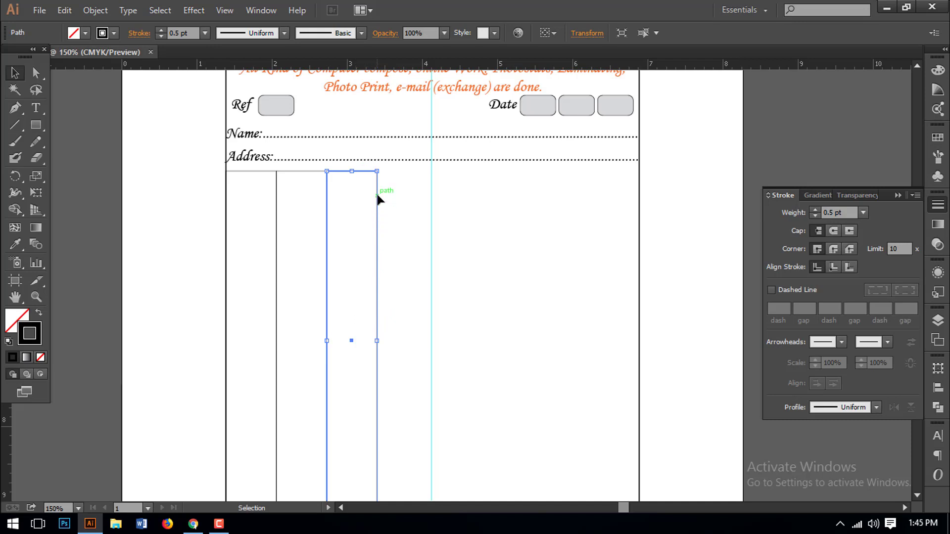
pyautogui.moveTo(377, 197); pyautogui.dragTo(642, 208)
pyautogui.hotkey('ctrl', 'space')
pyautogui.moveTo(602, 166); pyautogui.dragTo(720, 366)
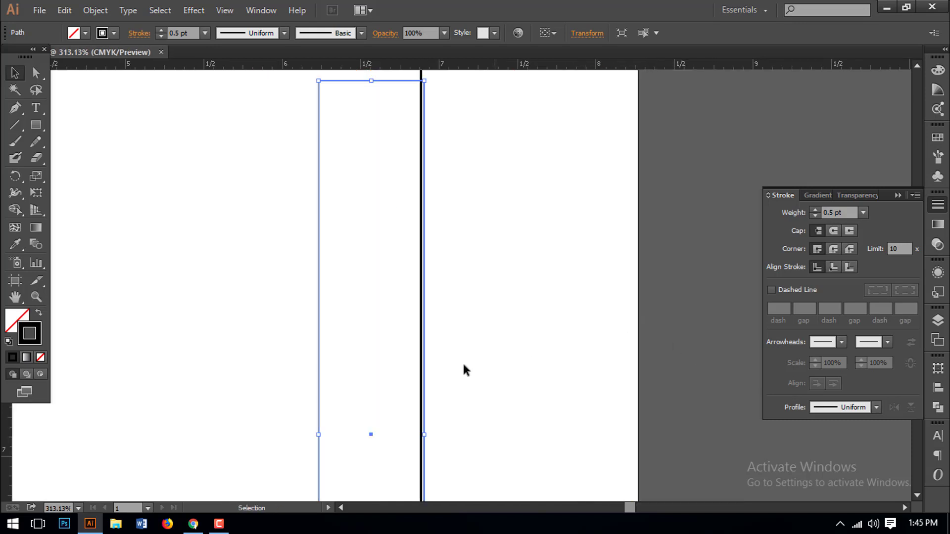
pyautogui.press('Left')
pyautogui.press('Left')
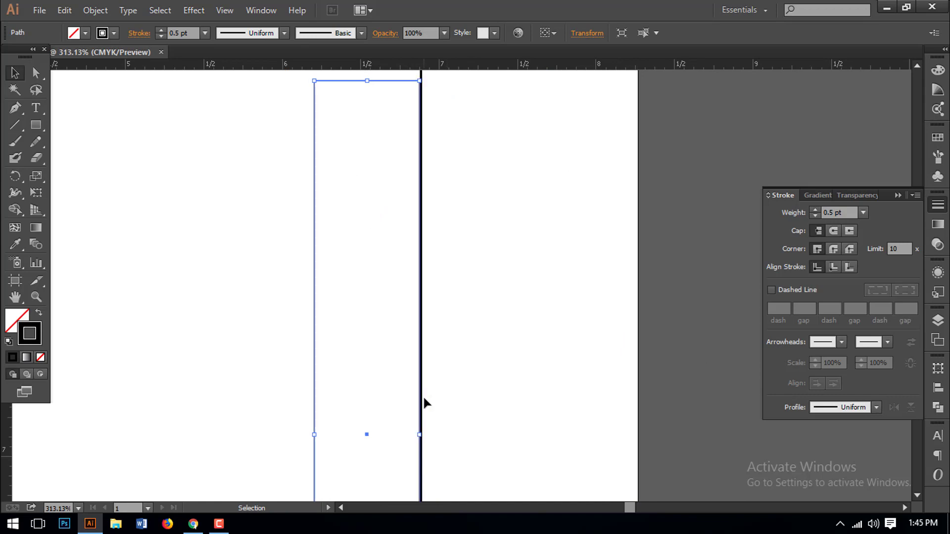
pyautogui.press('Right')
pyautogui.hotkey('ctrl', '0')
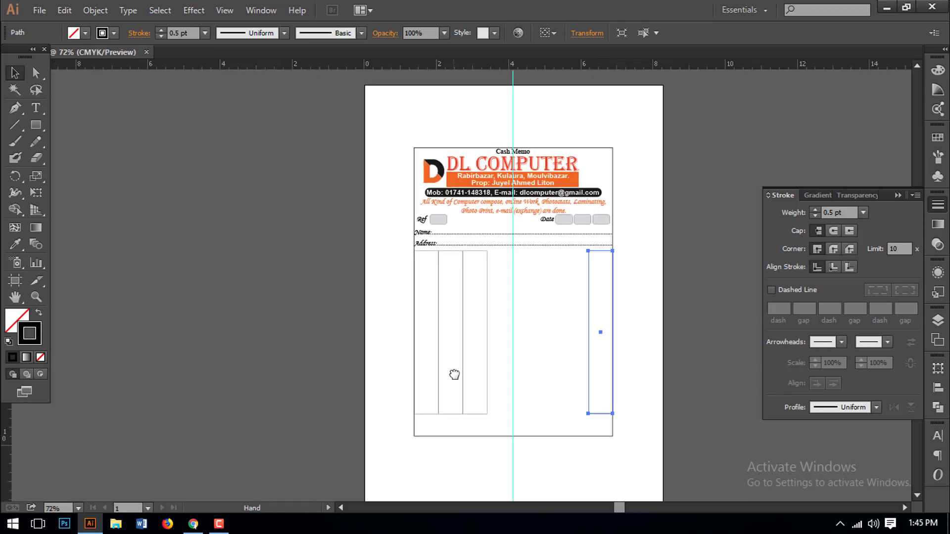
pyautogui.click(544, 370)
pyautogui.scroll(3, 452, 384)
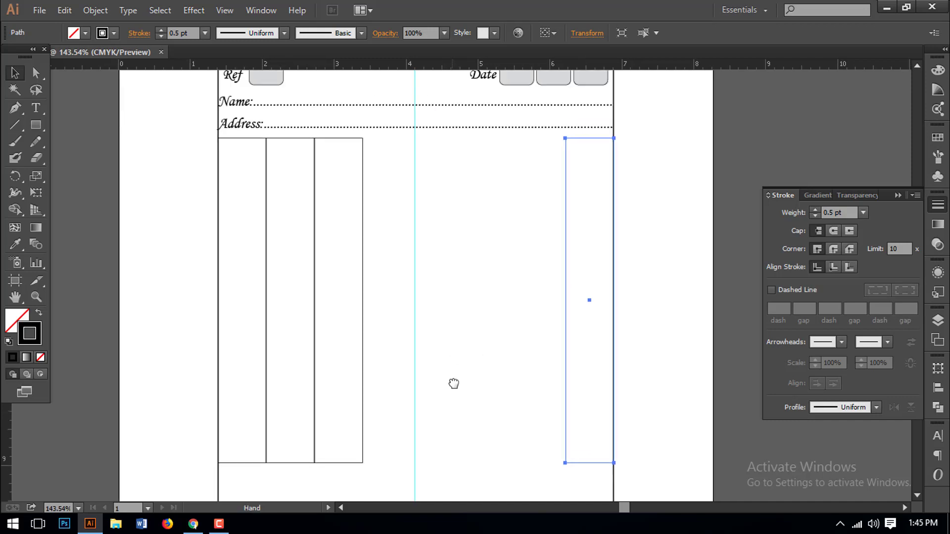
# - Add another column copy beside the right-edge column and align it to the line
pyautogui.moveTo(362, 298); pyautogui.dragTo(567, 307)
pyautogui.hotkey('ctrl', 'space')
pyautogui.moveTo(481, 140); pyautogui.dragTo(655, 272)
pyautogui.press('Left')
pyautogui.press('Left')
pyautogui.press('Left')
pyautogui.press('Left')
pyautogui.press('Left')
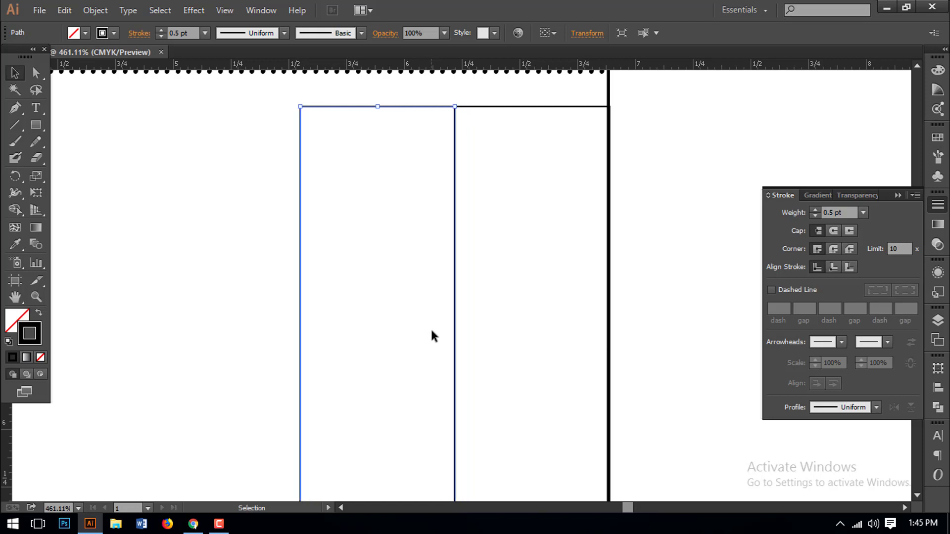
pyautogui.press('Left')
pyautogui.press('Right')
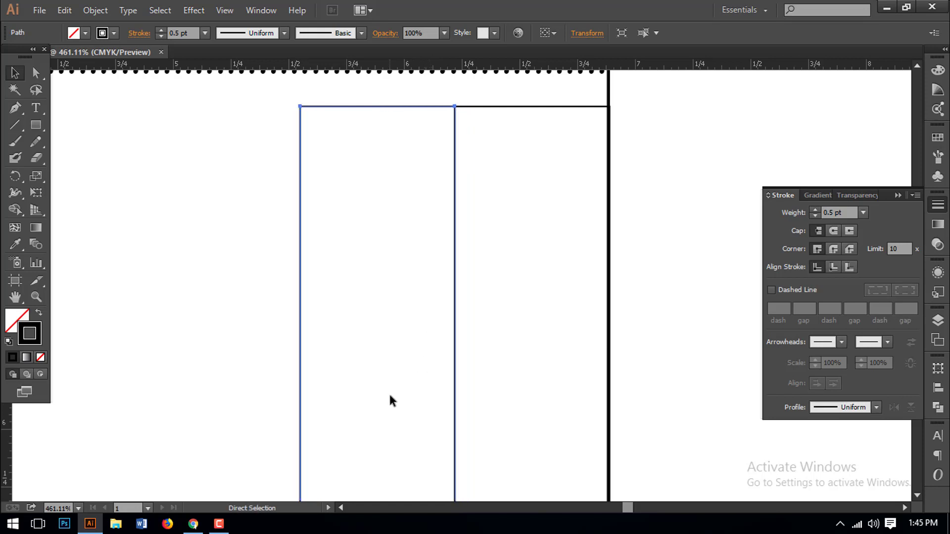
pyautogui.hotkey('ctrl', '0')
pyautogui.moveTo(393, 397); pyautogui.dragTo(482, 250)
pyautogui.hotkey('ctrl', 'space')
pyautogui.moveTo(479, 156); pyautogui.dragTo(824, 421)
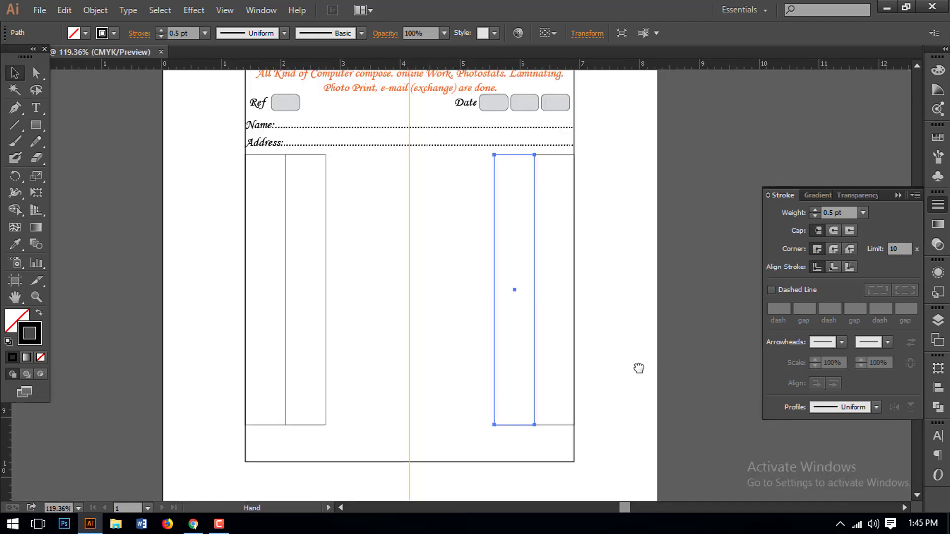
pyautogui.click(473, 267)
pyautogui.click(470, 267)
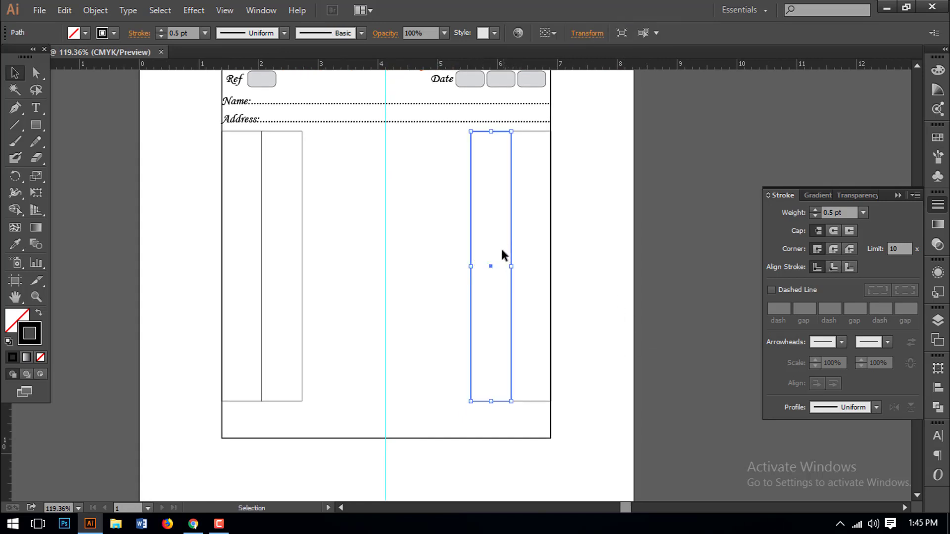
# - Duplicate a third right-side column, butt it against its neighbour, and narrow the right column to 0.57 in
pyautogui.moveTo(511, 267); pyautogui.dragTo(471, 262)
pyautogui.click(539, 248)
pyautogui.click(550, 229)
pyautogui.moveTo(503, 292); pyautogui.dragTo(500, 298)
pyautogui.scroll(8, 484, 257)
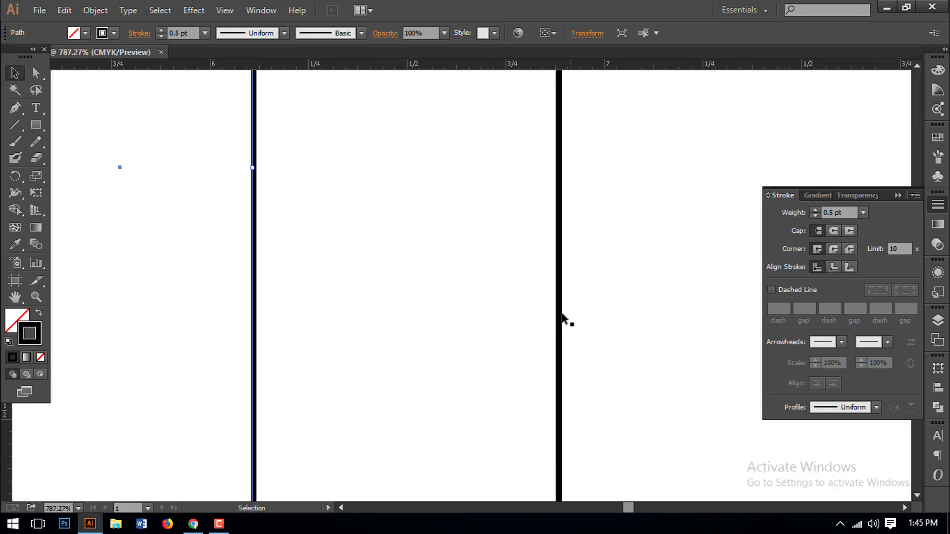
pyautogui.hotkey('ctrl', '0')
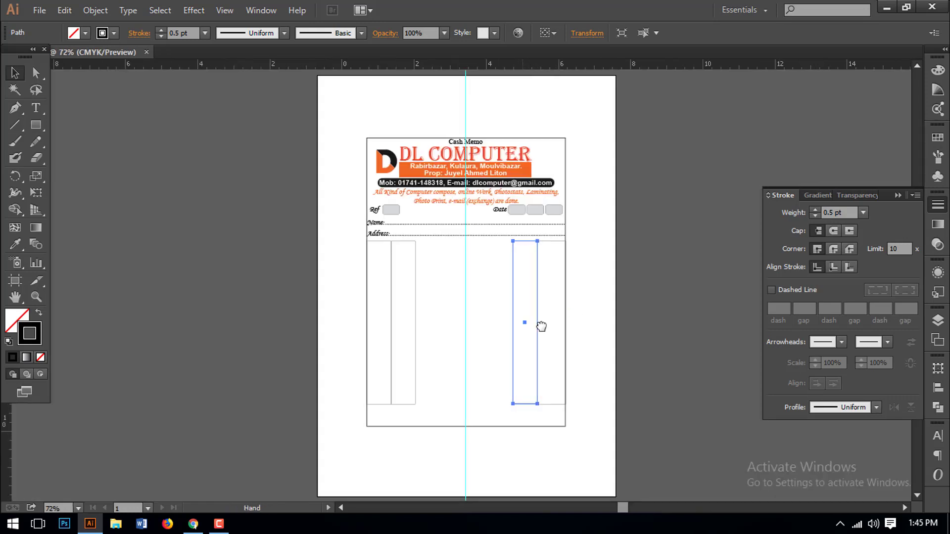
pyautogui.click(539, 261)
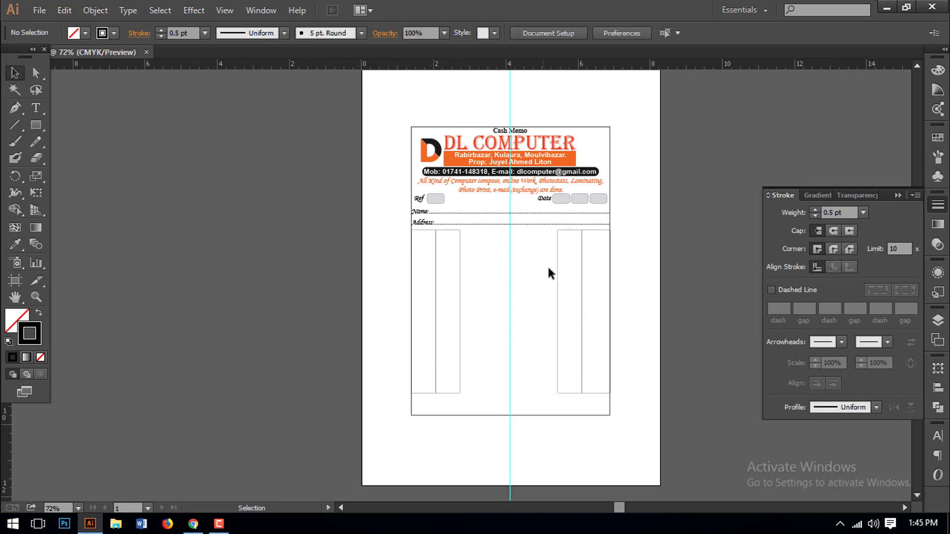
pyautogui.click(556, 268)
pyautogui.moveTo(558, 313); pyautogui.dragTo(564, 332)
pyautogui.click(533, 320)
# - Widen the second column to 2.27 in so it reaches the next column line
pyautogui.moveTo(475, 284); pyautogui.dragTo(486, 370)
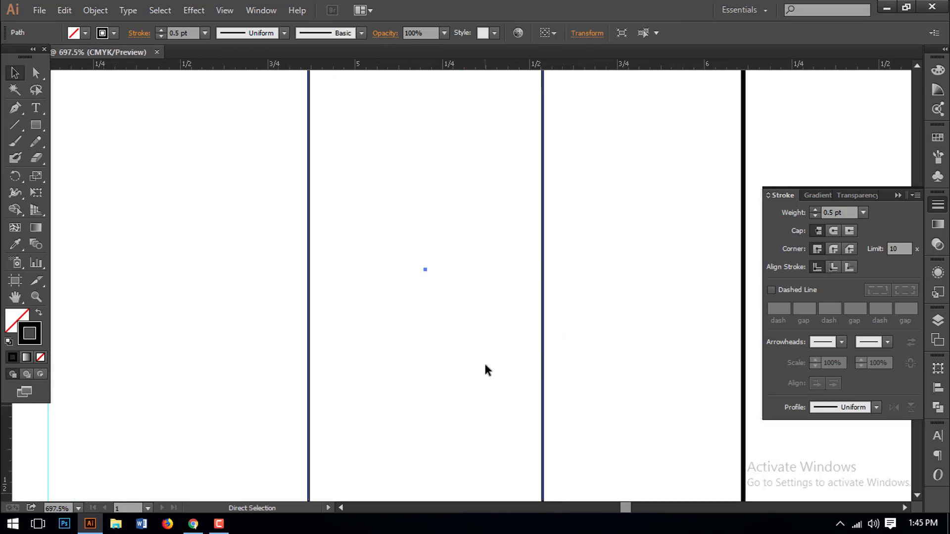
pyautogui.hotkey('ctrl', '0')
pyautogui.hotkey('ctrl', 'shift', 'a')
pyautogui.hotkey('ctrl', '1')
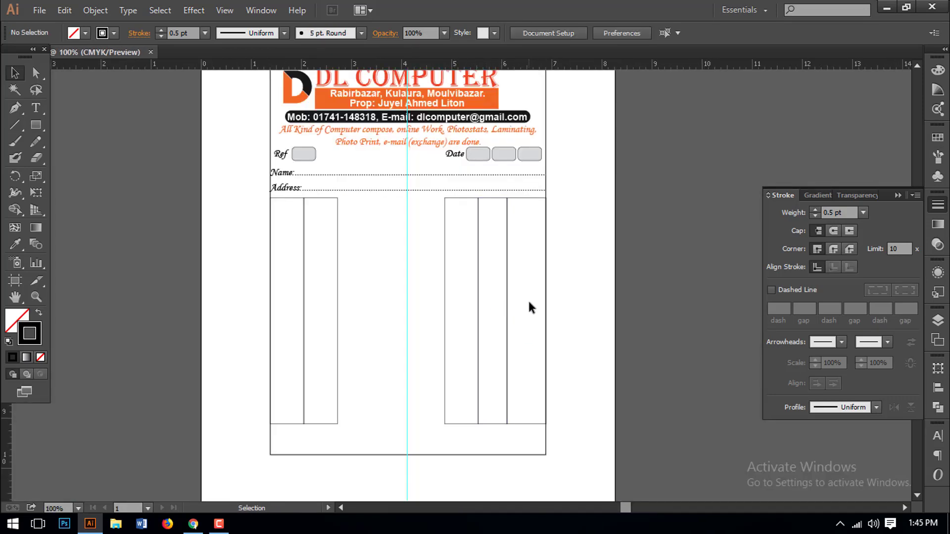
pyautogui.scroll(1, 475, 297)
pyautogui.hscroll(3, 475, 297)
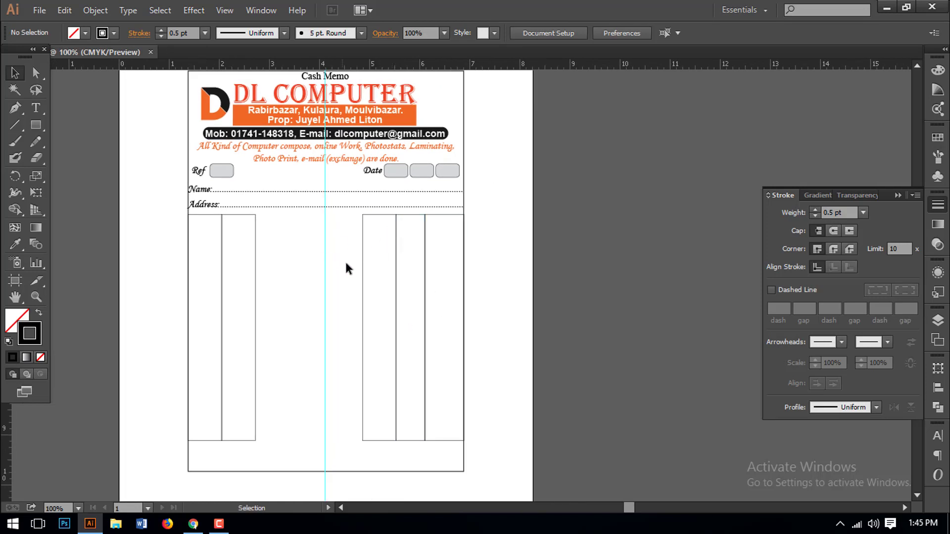
pyautogui.keyDown('ctrl'); pyautogui.click(373, 271); pyautogui.keyUp('ctrl')
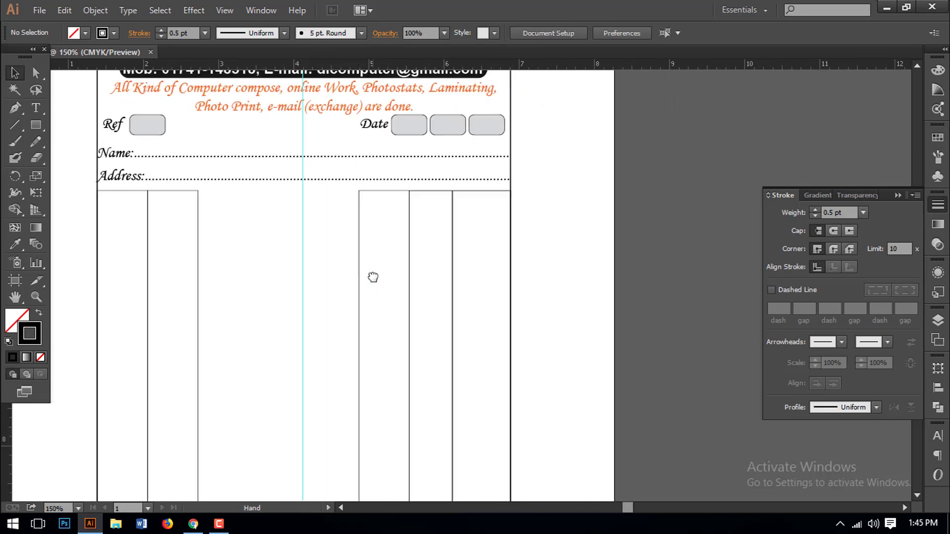
pyautogui.moveTo(373, 276); pyautogui.dragTo(385, 239)
pyautogui.moveTo(313, 193); pyautogui.dragTo(346, 208)
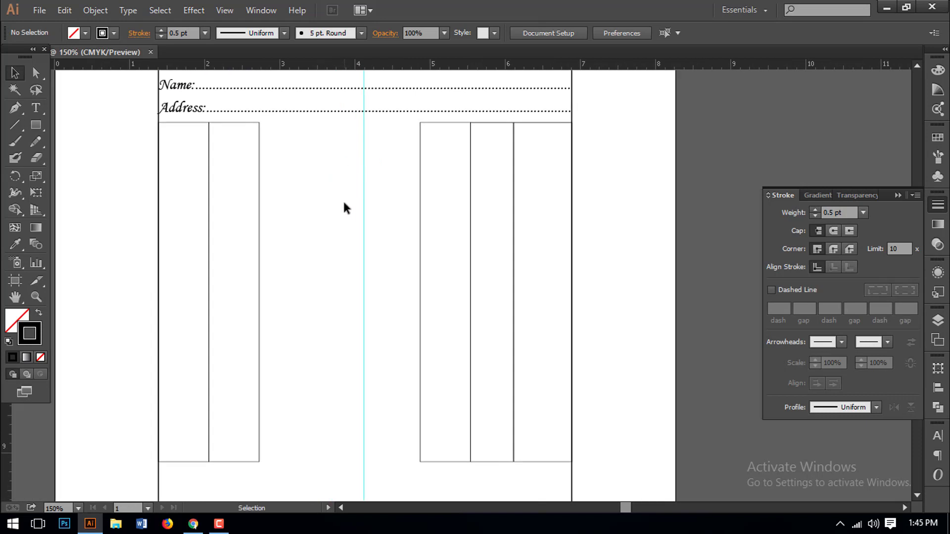
pyautogui.hscroll(1, 346, 212)
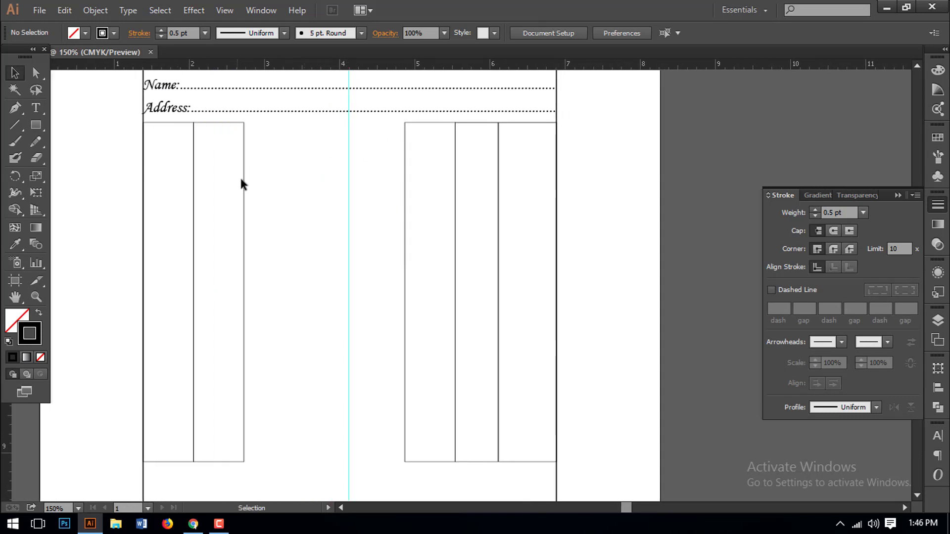
pyautogui.moveTo(240, 181); pyautogui.dragTo(269, 204)
pyautogui.moveTo(244, 293); pyautogui.dragTo(405, 293)
pyautogui.click(327, 308)
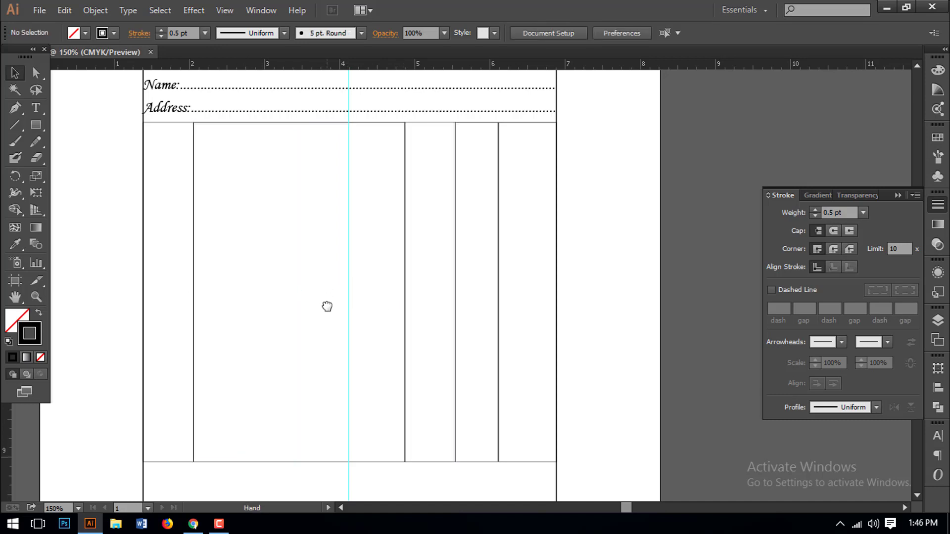
pyautogui.scroll(2, 327, 307)
pyautogui.moveTo(327, 308); pyautogui.dragTo(336, 239)
# - Draw a header row rectangle across the top of the table and trim its bottom edge slightly
pyautogui.click(35, 125)
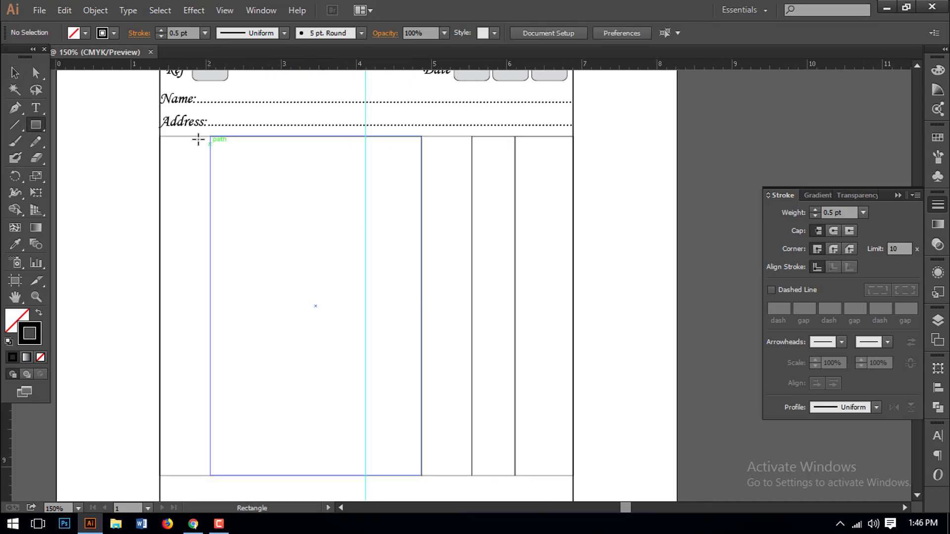
pyautogui.moveTo(159, 136); pyautogui.dragTo(573, 162)
pyautogui.click(514, 194)
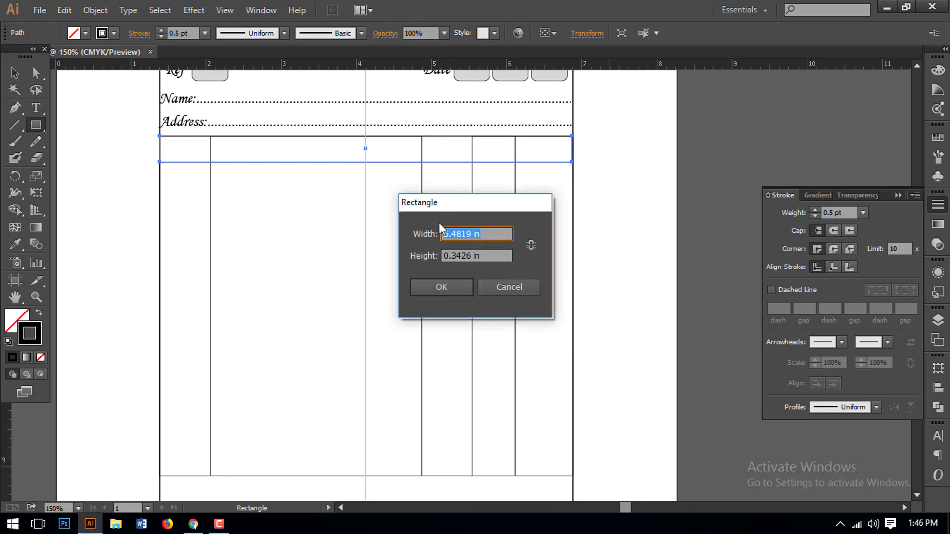
pyautogui.click(503, 288)
pyautogui.hotkey('ctrl', 'space')
pyautogui.moveTo(186, 117); pyautogui.dragTo(514, 199)
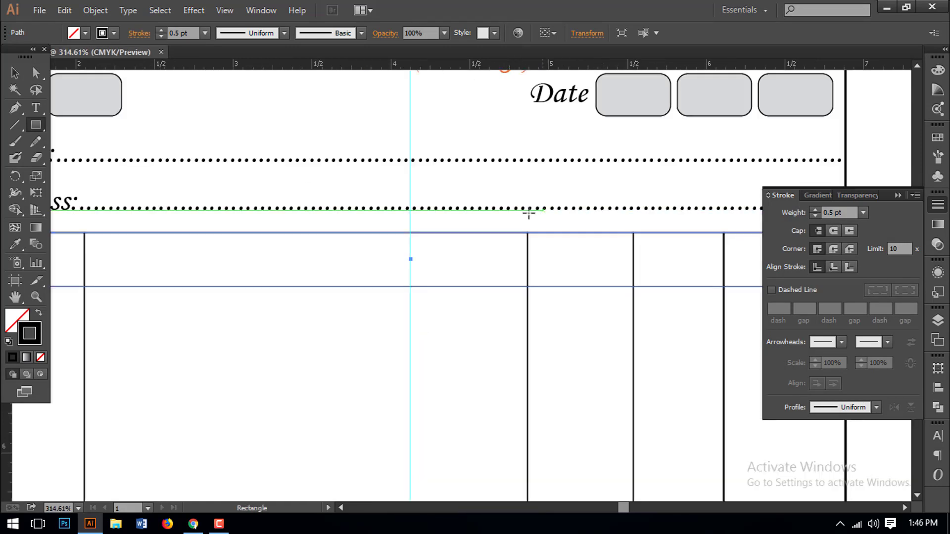
pyautogui.scroll(-2, 499, 206)
pyautogui.hotkey('ctrl', '-')
pyautogui.hotkey('ctrl', '-')
pyautogui.scroll(-1, 510, 250)
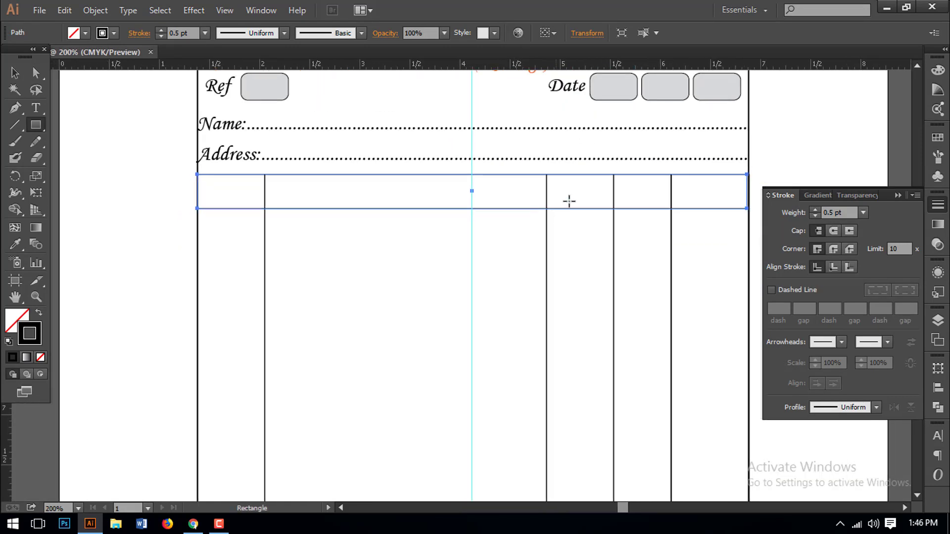
pyautogui.click(15, 73)
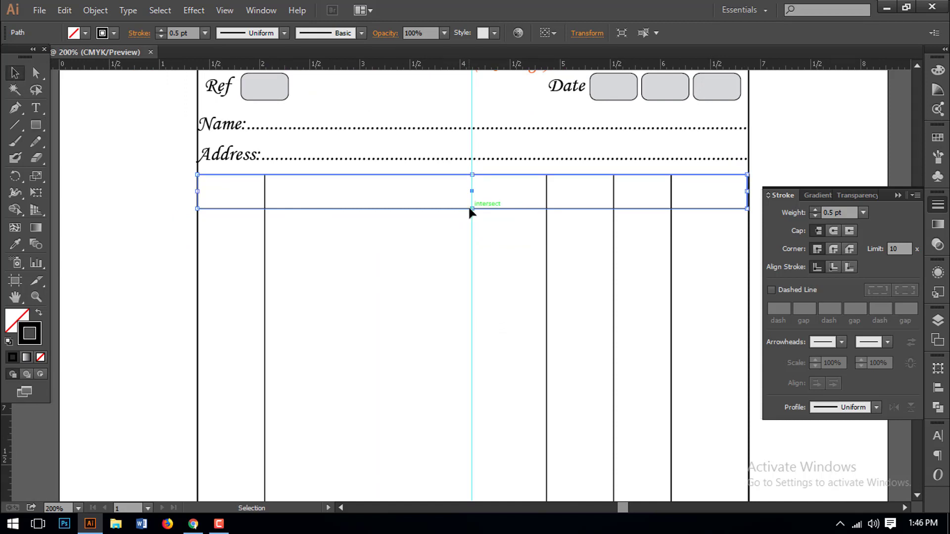
pyautogui.moveTo(473, 208); pyautogui.dragTo(474, 205)
pyautogui.click(463, 240)
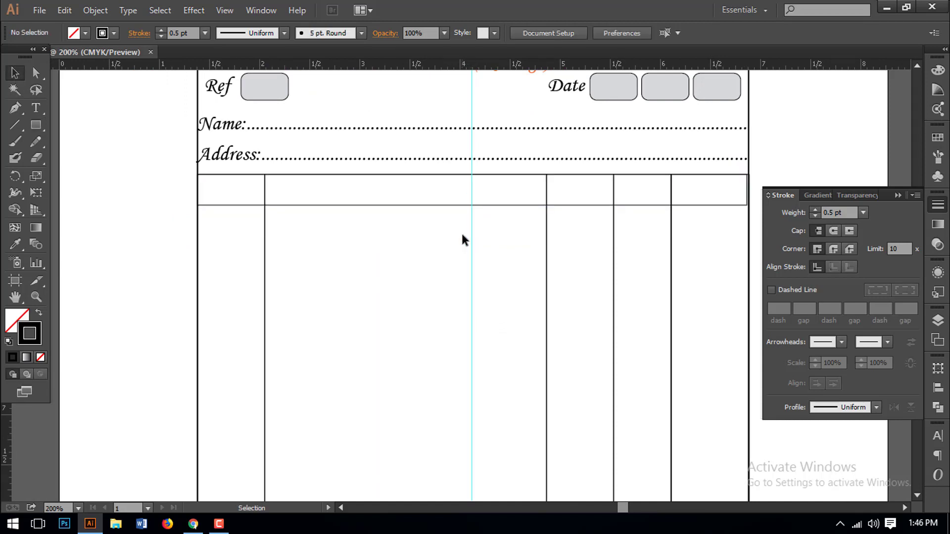
pyautogui.click(447, 206)
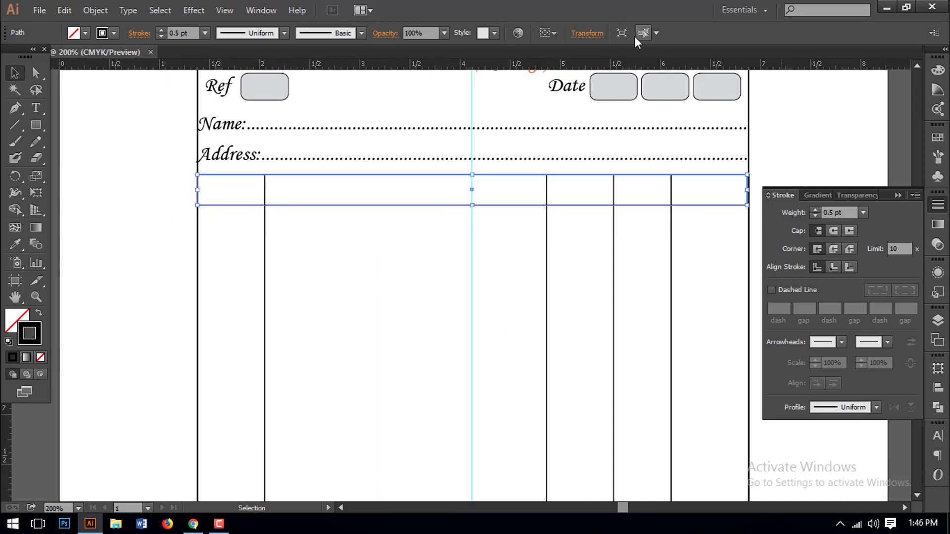
# - Fill the header row with the DL COMPUTER logo's orange and send it behind the column lines
pyautogui.click(938, 70)
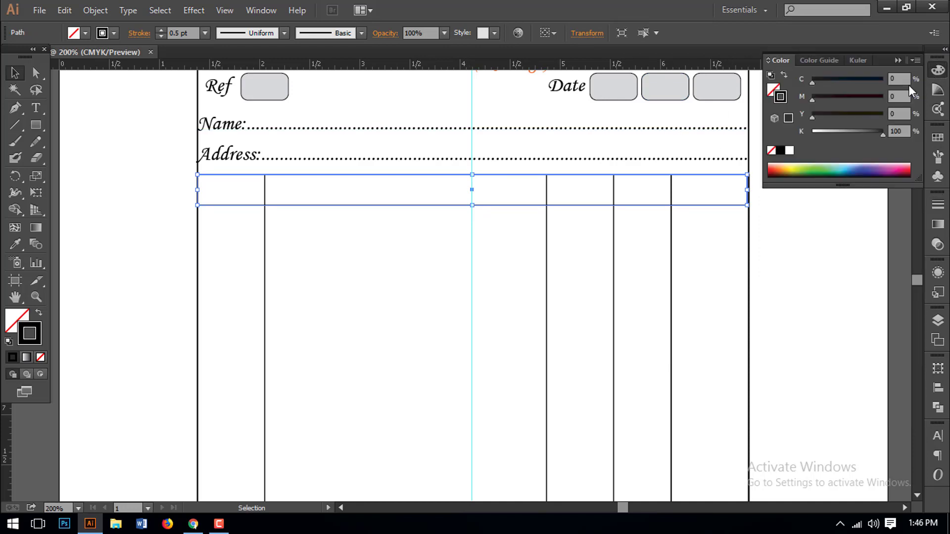
pyautogui.moveTo(469, 195); pyautogui.dragTo(466, 374)
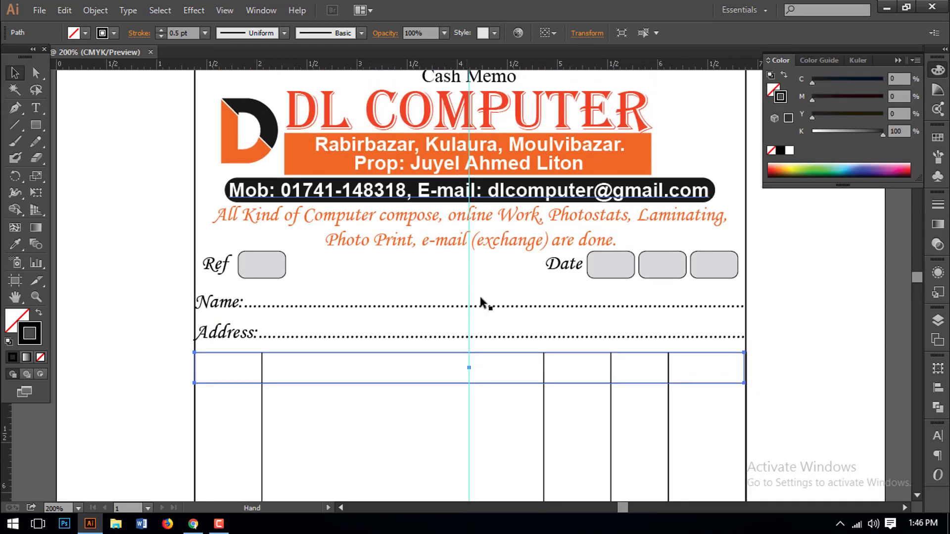
pyautogui.click(15, 244)
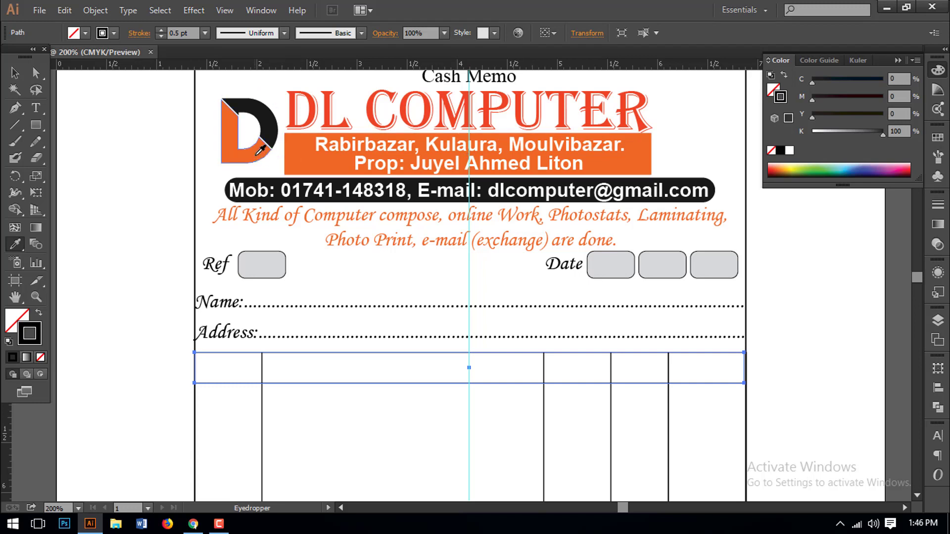
pyautogui.click(257, 154)
pyautogui.click(14, 73)
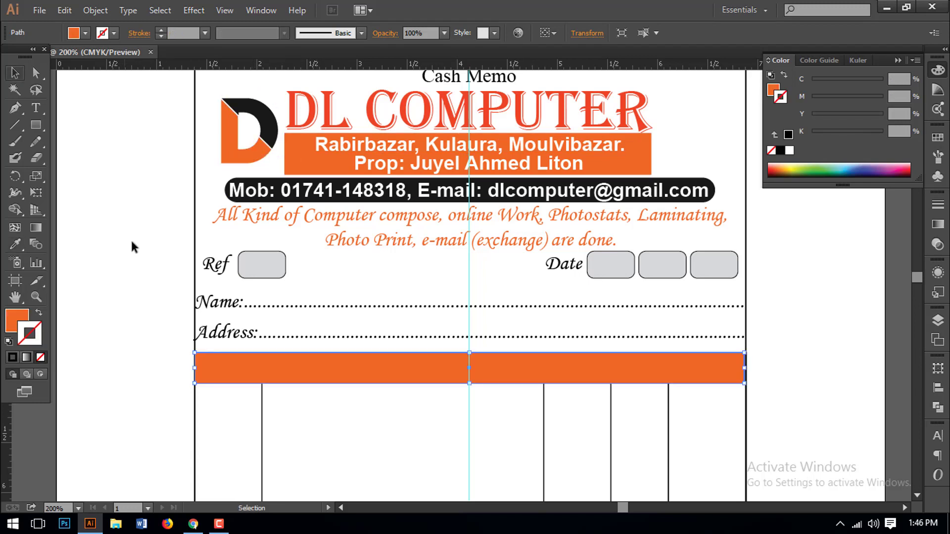
pyautogui.rightClick(325, 379)
pyautogui.moveTo(377, 348)
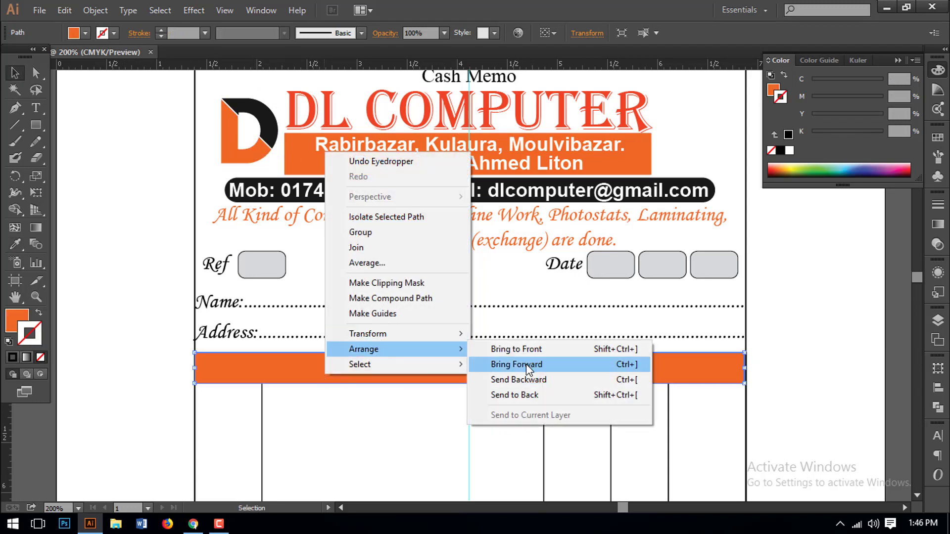
pyautogui.click(515, 395)
pyautogui.click(466, 405)
pyautogui.moveTo(407, 426); pyautogui.dragTo(411, 337)
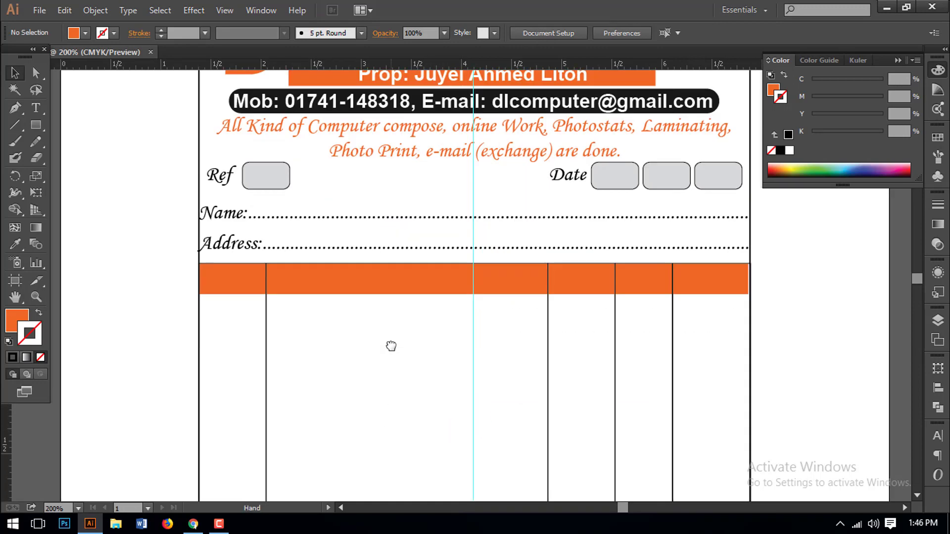
# - Give the orange header bar a 0.5 pt black outline
pyautogui.click(352, 291)
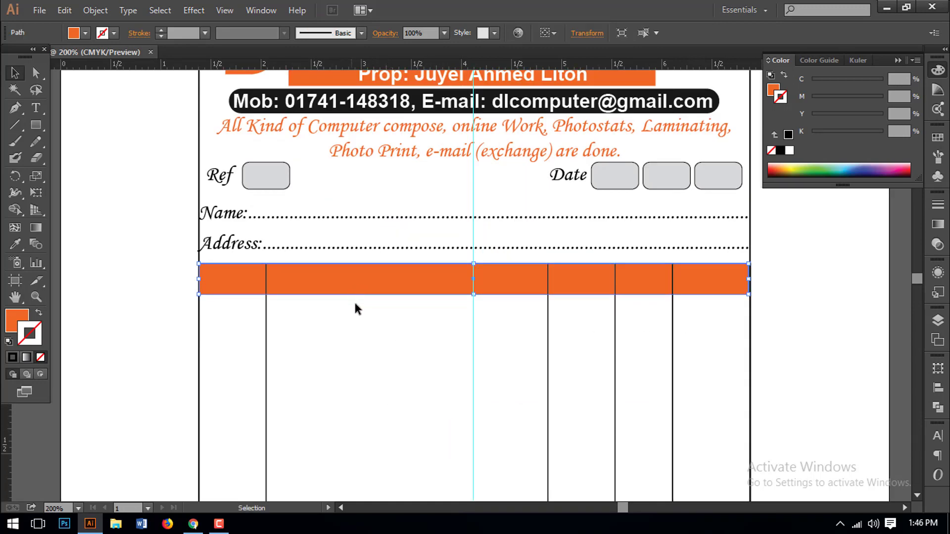
pyautogui.click(374, 324)
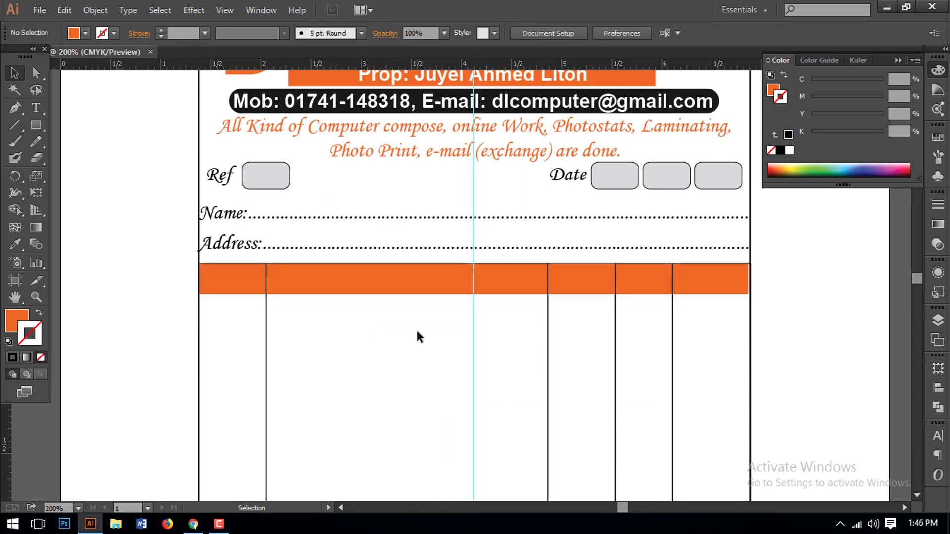
pyautogui.click(412, 289)
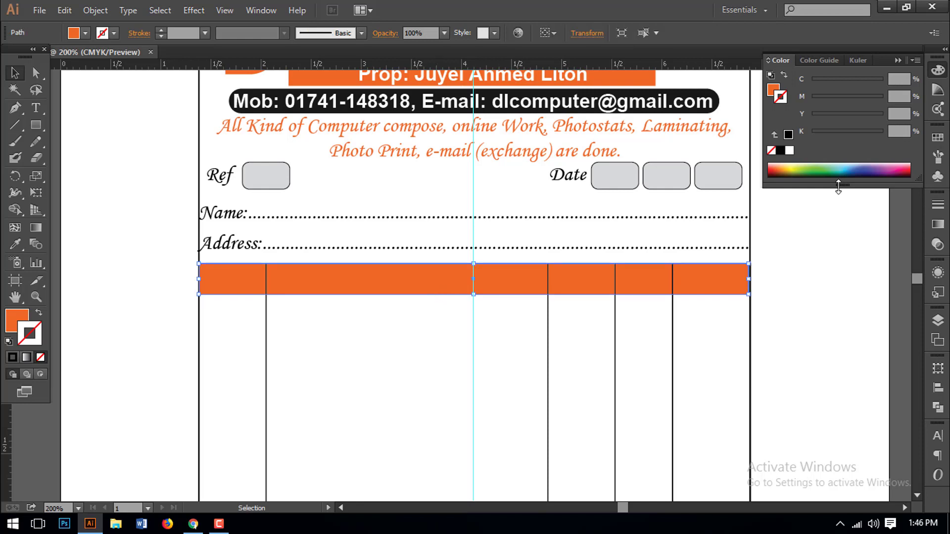
pyautogui.click(789, 136)
pyautogui.click(938, 205)
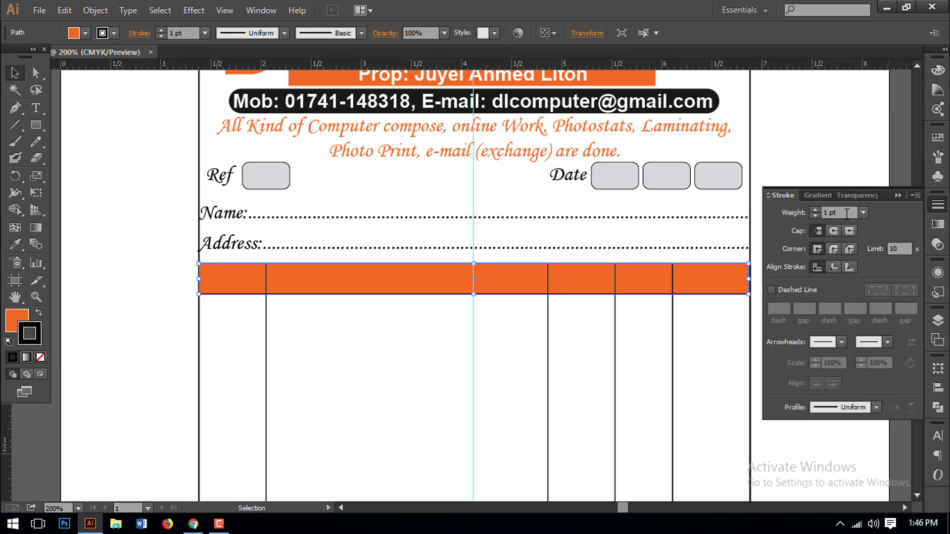
pyautogui.click(846, 212)
pyautogui.write('0.5')
pyautogui.press('Return')
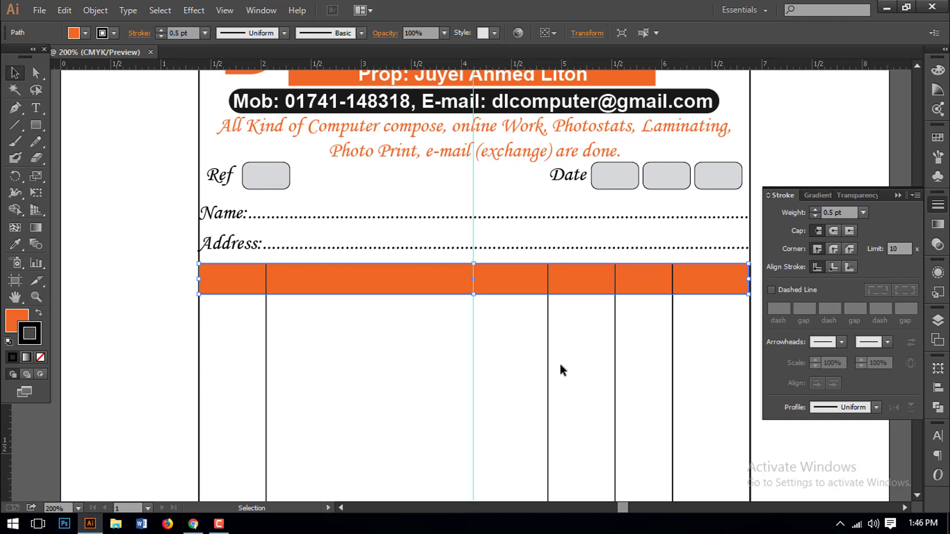
# - Zoom in on the orange bar's edge to check its outline, then return to the table header
pyautogui.click(561, 369)
pyautogui.moveTo(532, 370); pyautogui.dragTo(463, 323)
pyautogui.moveTo(445, 287); pyautogui.dragTo(450, 246)
pyautogui.scroll(-1, 483, 267)
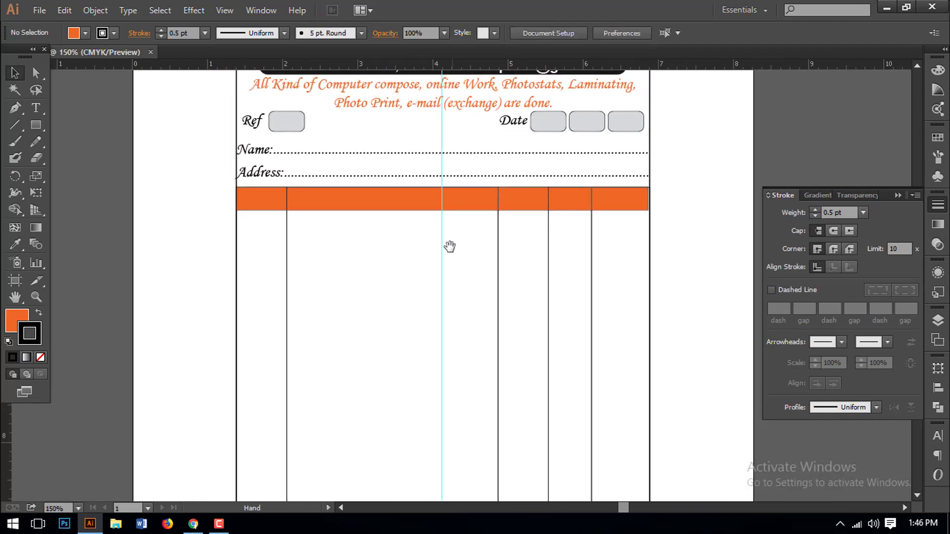
pyautogui.click(436, 208)
pyautogui.moveTo(475, 186); pyautogui.dragTo(545, 250)
pyautogui.moveTo(485, 271); pyautogui.dragTo(567, 297)
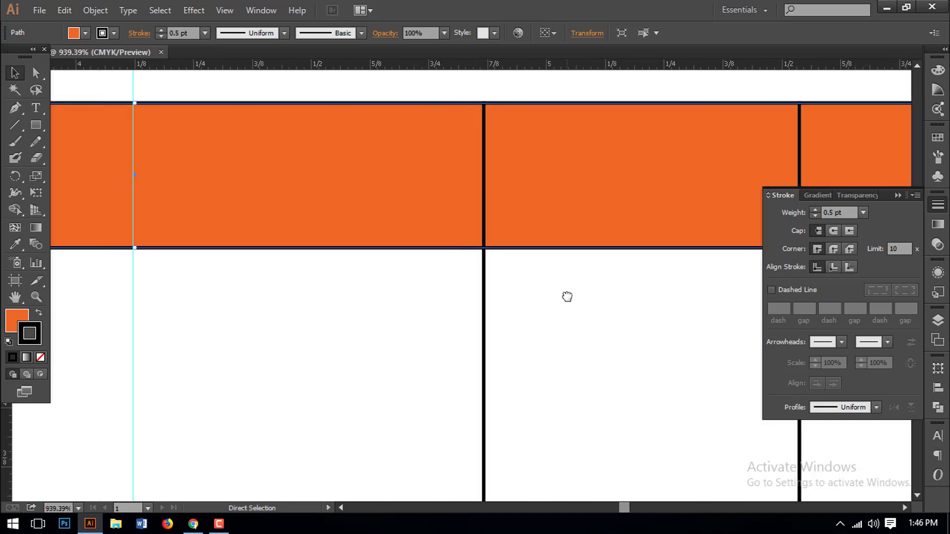
pyautogui.hotkey('ctrl', '-')
pyautogui.hotkey('ctrl', '-')
pyautogui.hotkey('ctrl', '-')
pyautogui.hotkey('ctrl', '-')
pyautogui.hotkey('ctrl', '-')
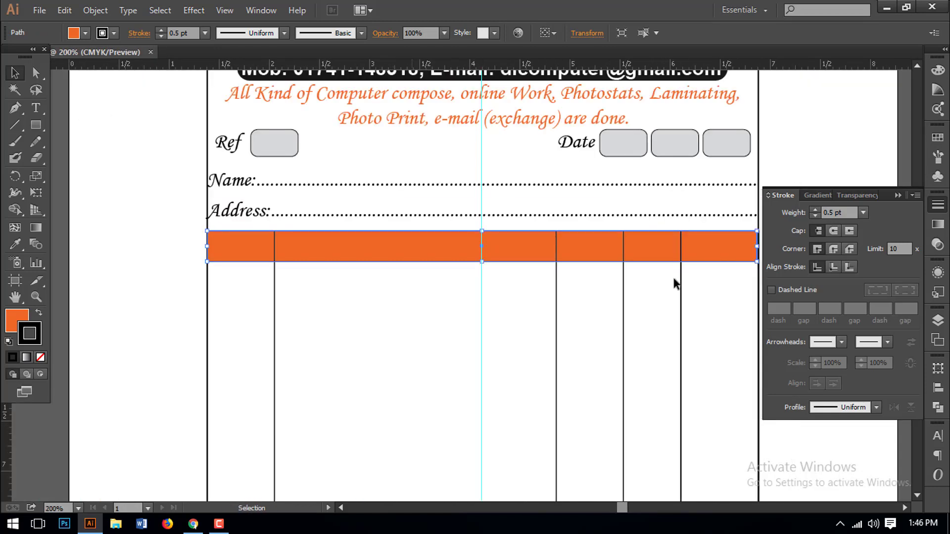
pyautogui.click(899, 196)
pyautogui.moveTo(463, 318); pyautogui.dragTo(381, 250)
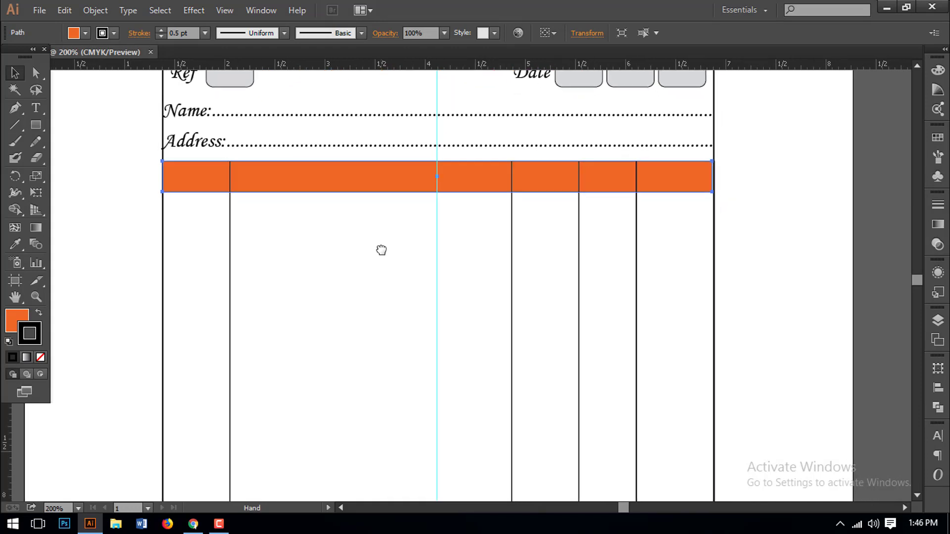
# - Type 'SL No' in Arial and move it into the first orange header cell
pyautogui.click(31, 111)
pyautogui.click(299, 229)
pyautogui.write('S')
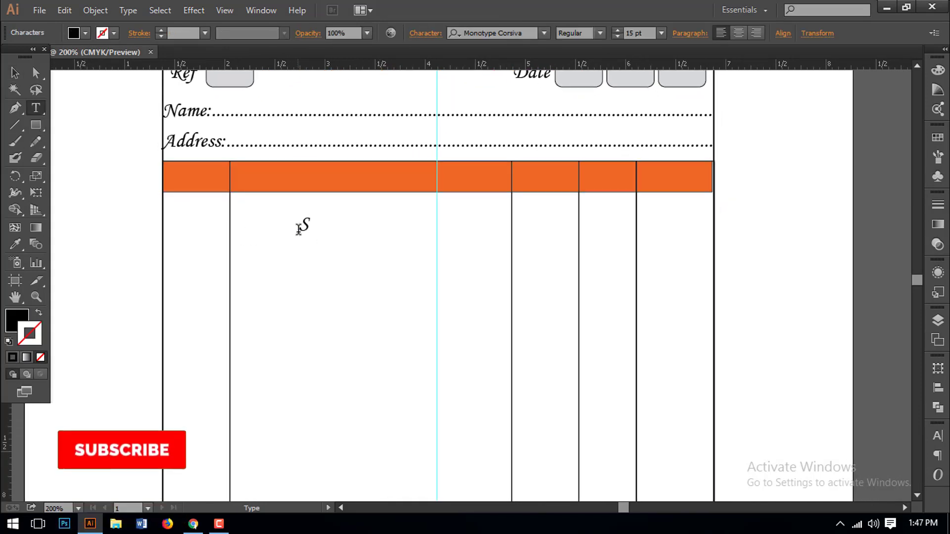
pyautogui.write('L N')
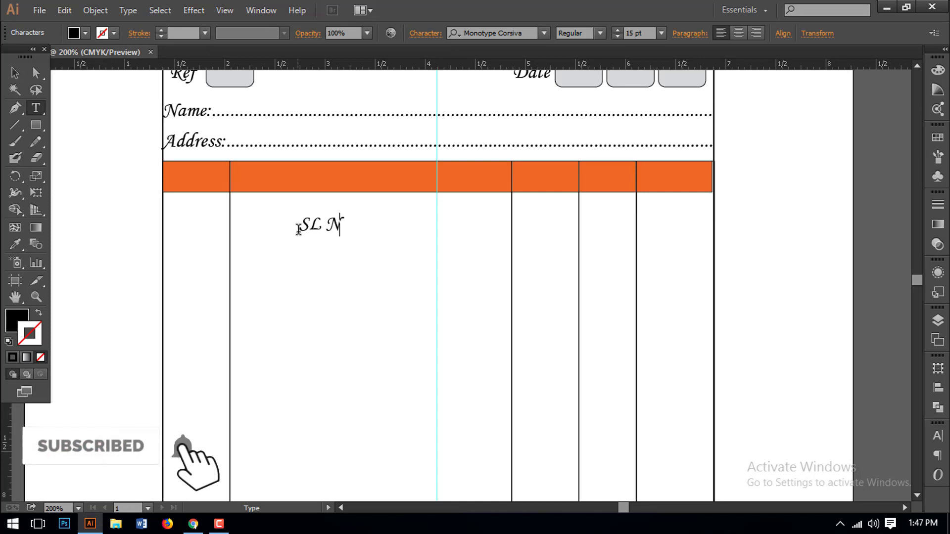
pyautogui.write('o')
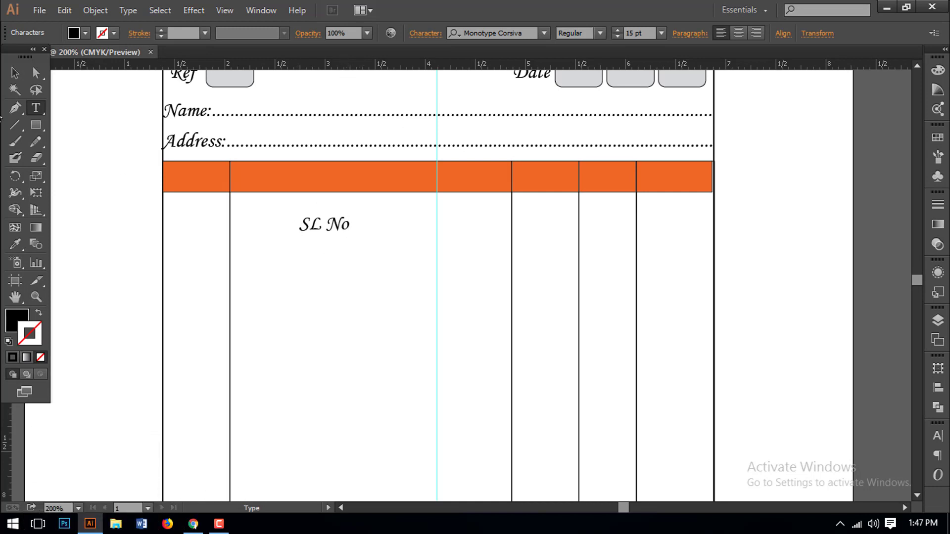
pyautogui.click(14, 72)
pyautogui.click(525, 33)
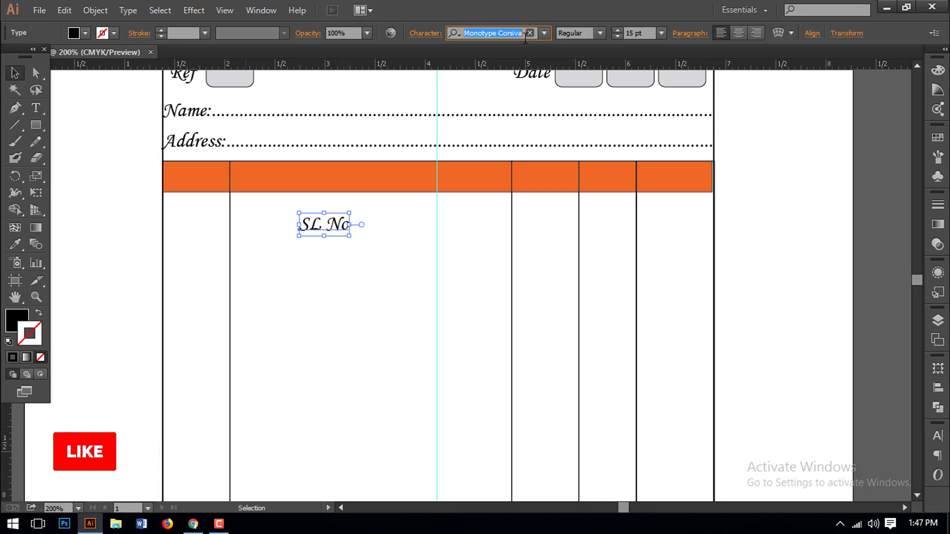
pyautogui.write('Arial')
pyautogui.click(480, 62)
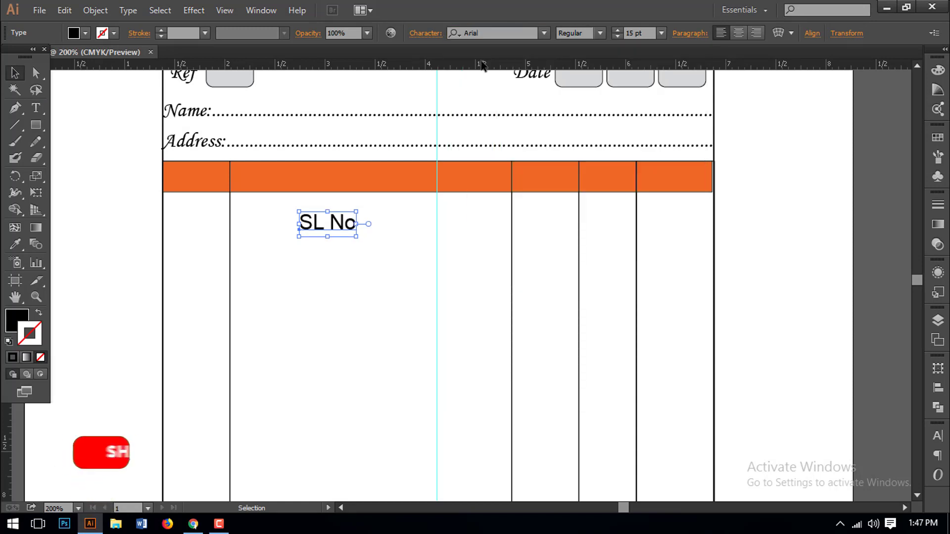
pyautogui.click(382, 268)
pyautogui.moveTo(332, 226); pyautogui.dragTo(203, 180)
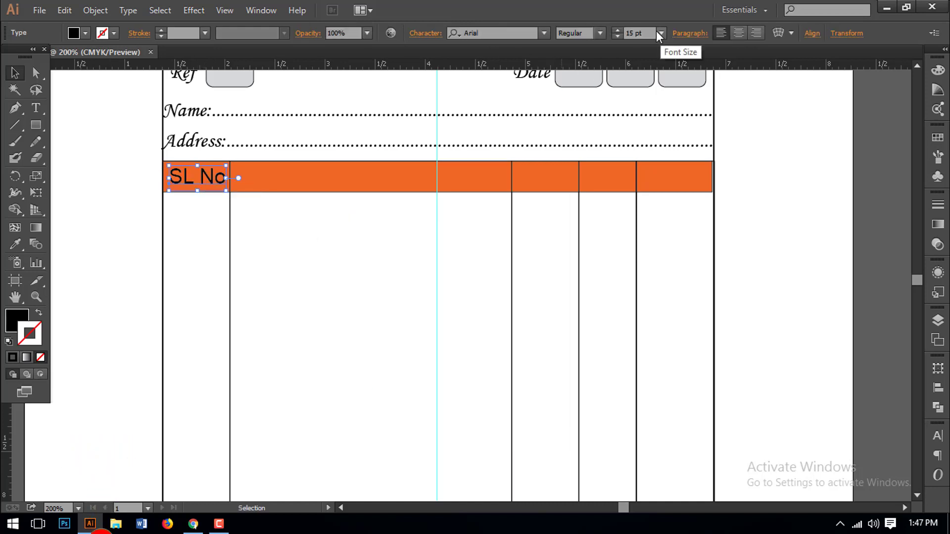
# - Set the SL No label to 14 pt with a white fill
pyautogui.click(641, 33)
pyautogui.write('14')
pyautogui.press('Return')
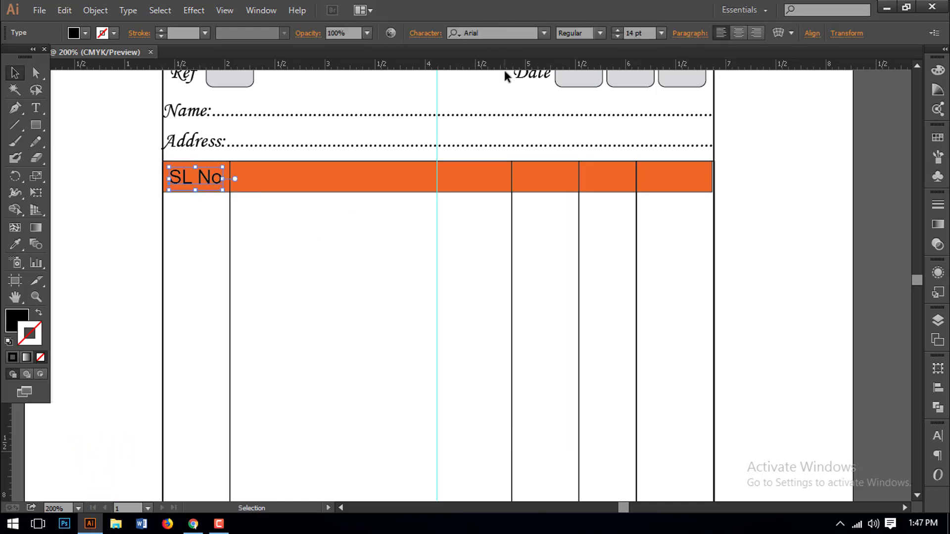
pyautogui.click(338, 306)
pyautogui.click(214, 179)
pyautogui.click(937, 70)
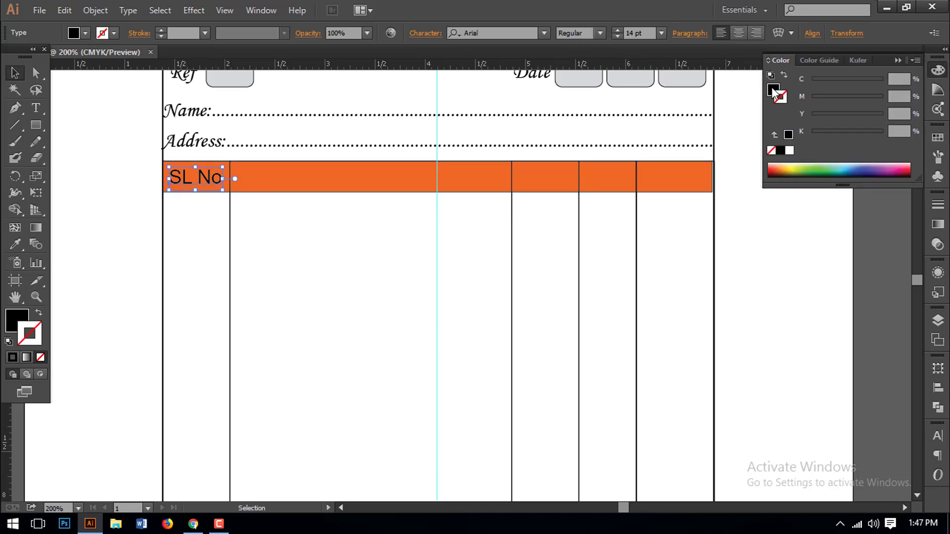
pyautogui.click(789, 151)
pyautogui.click(454, 233)
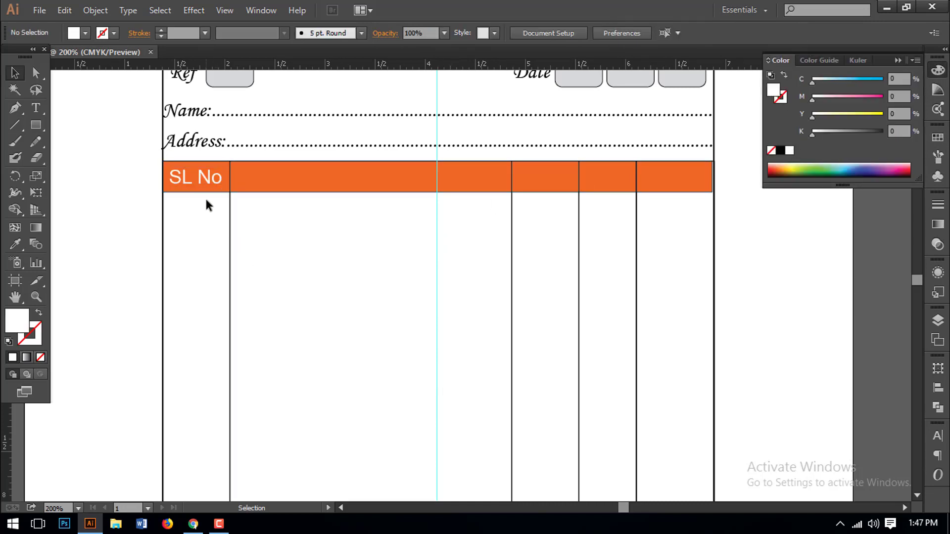
# - Copy SL No into the second header column and start retyping it as 'D'
pyautogui.moveTo(205, 184); pyautogui.dragTo(365, 187)
pyautogui.tripleClick(367, 188)
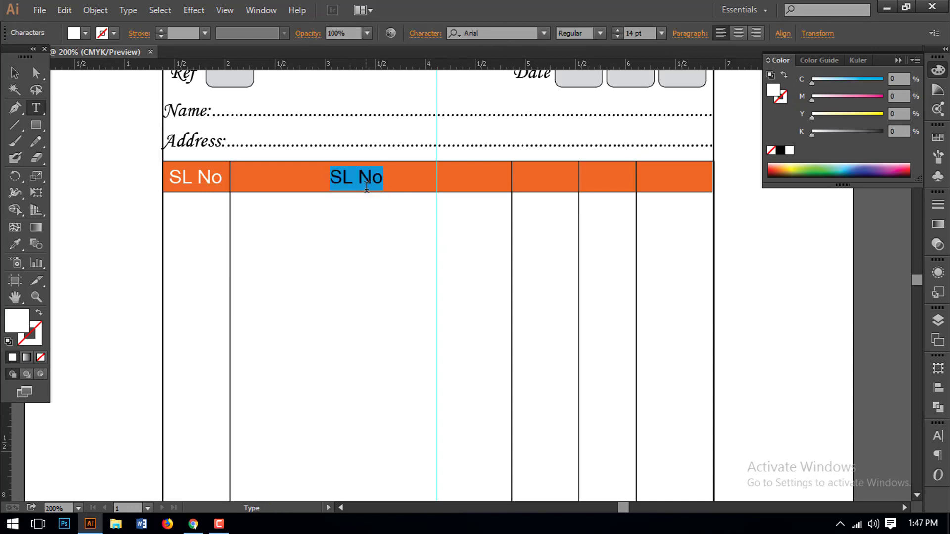
pyautogui.write('Description')
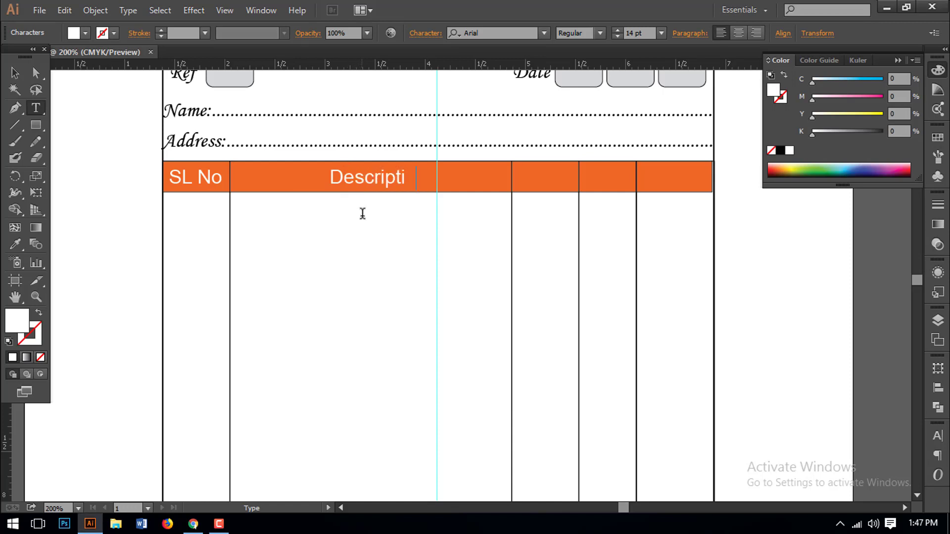
# - Copy the Description header into the fourth column and retype it as Quantity
pyautogui.click(14, 72)
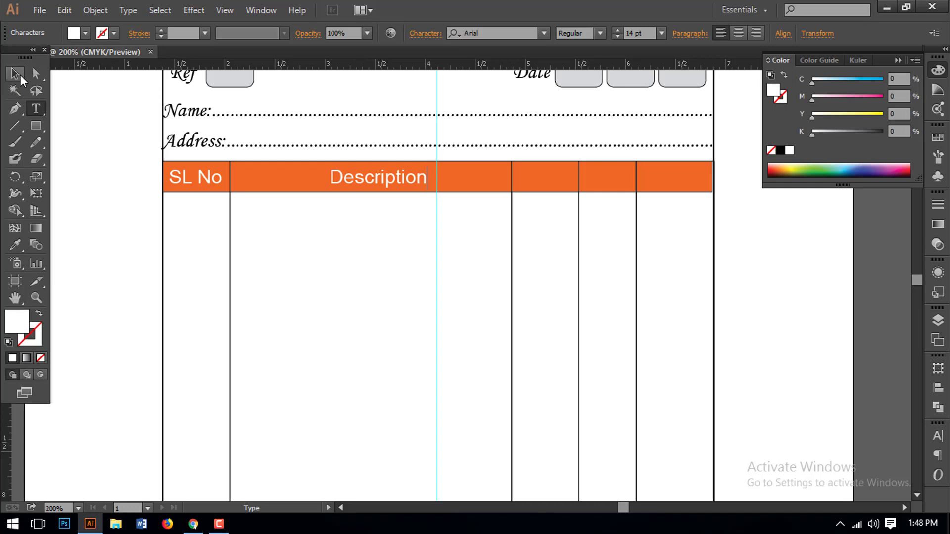
pyautogui.click(333, 181)
pyautogui.click(359, 241)
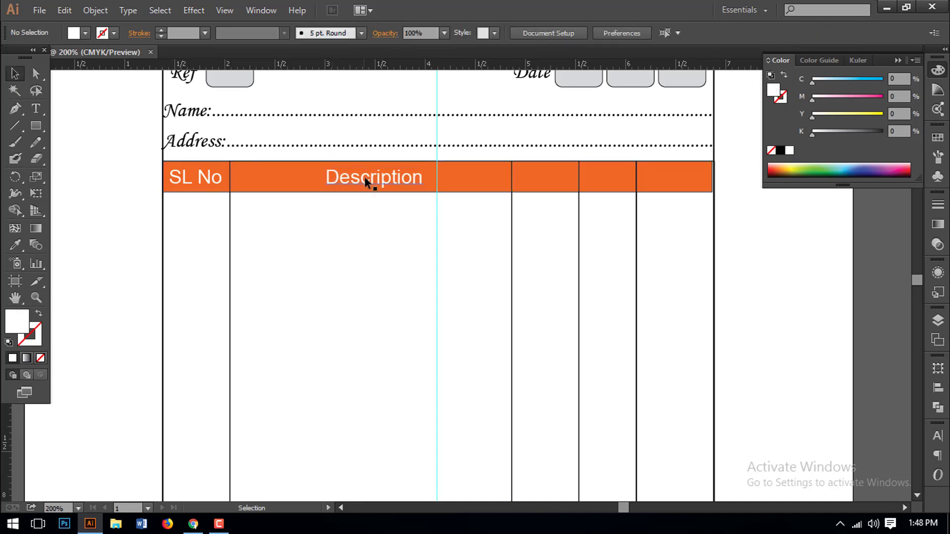
pyautogui.moveTo(333, 178); pyautogui.dragTo(525, 185)
pyautogui.press('t')
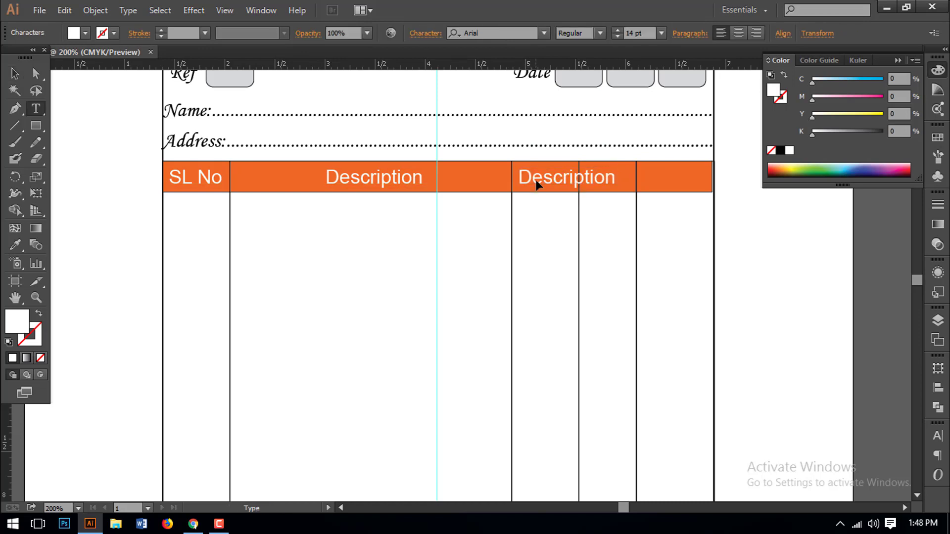
pyautogui.doubleClick(537, 185)
pyautogui.write('Quantity')
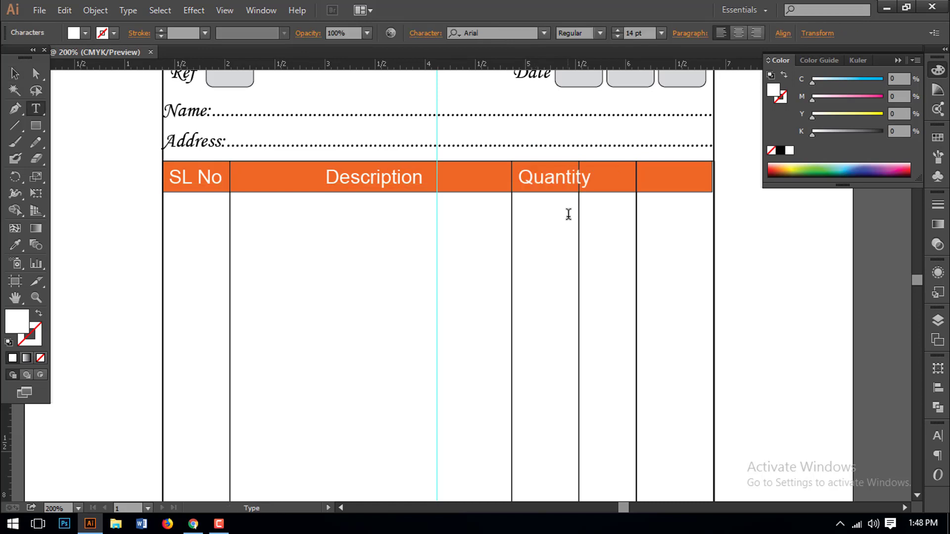
pyautogui.click(15, 74)
# - Set the SL No, Description and Quantity headers to 12 pt
pyautogui.keyDown('shift'); pyautogui.click(376, 176); pyautogui.keyUp('shift')
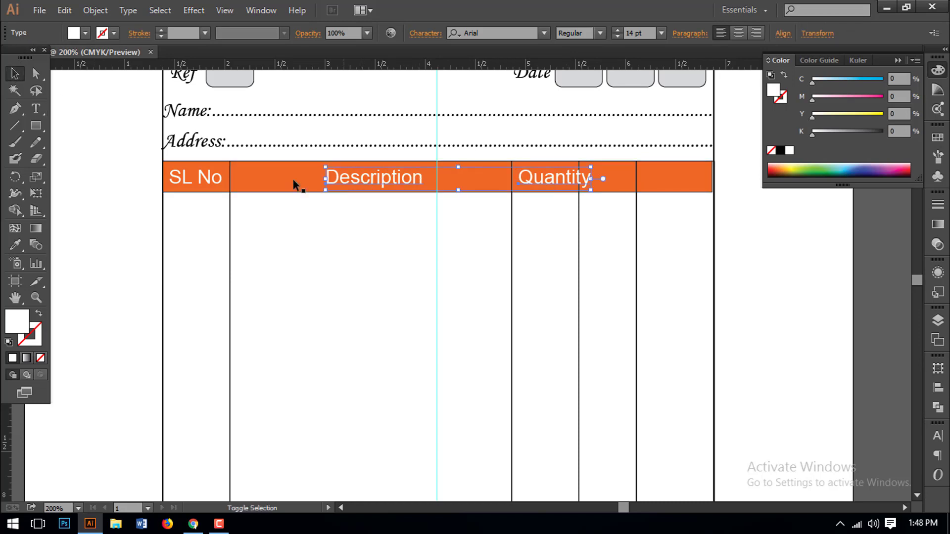
pyautogui.keyDown('shift'); pyautogui.click(188, 180); pyautogui.keyUp('shift')
pyautogui.click(631, 33)
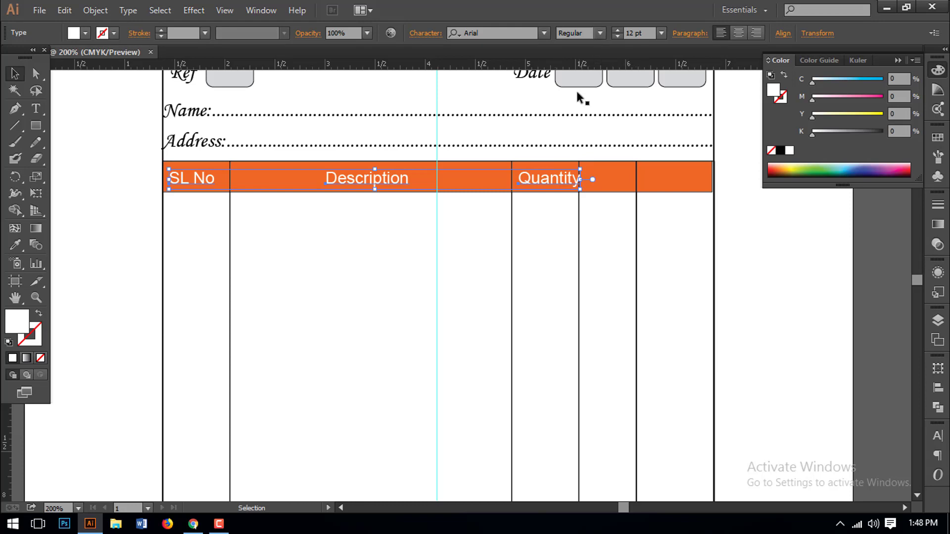
# - Make the three header labels Bold
pyautogui.click(600, 34)
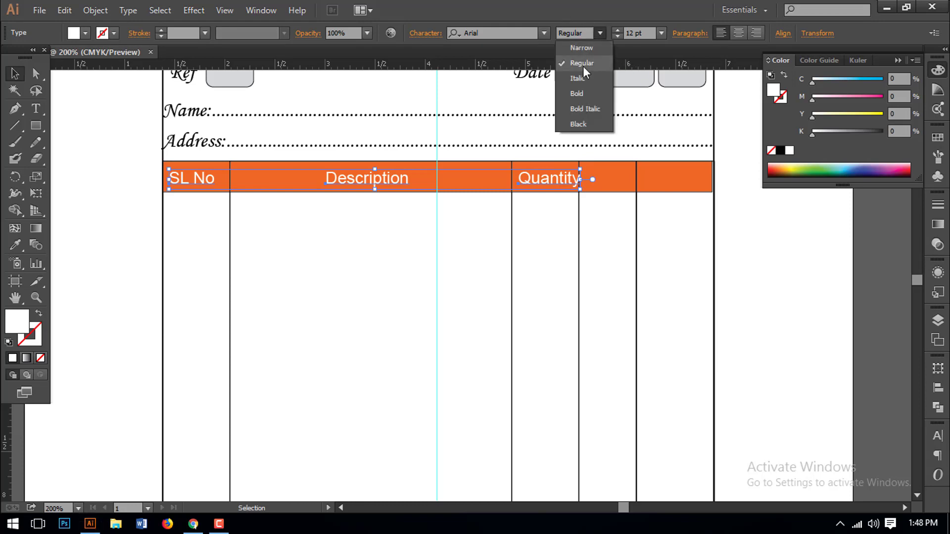
pyautogui.click(577, 96)
pyautogui.click(543, 249)
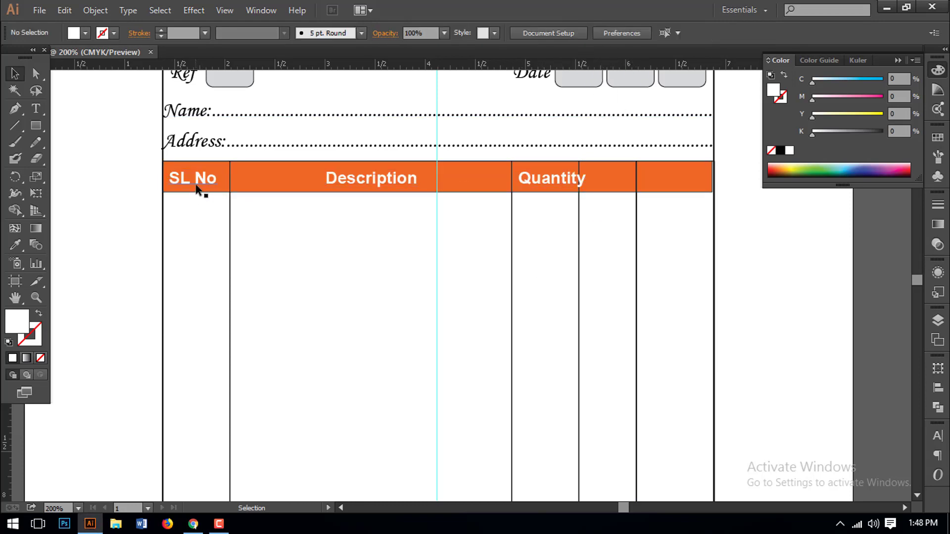
# - Nudge SL No and Description slightly right and Quantity slightly left
pyautogui.moveTo(198, 191); pyautogui.dragTo(200, 191)
pyautogui.click(284, 217)
pyautogui.click(358, 179)
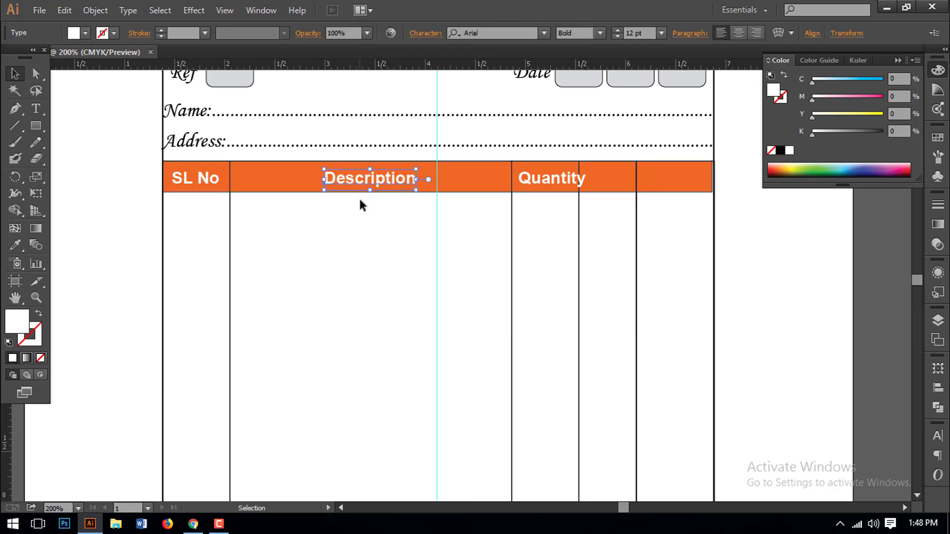
pyautogui.press('Right')
pyautogui.moveTo(541, 183); pyautogui.dragTo(535, 184)
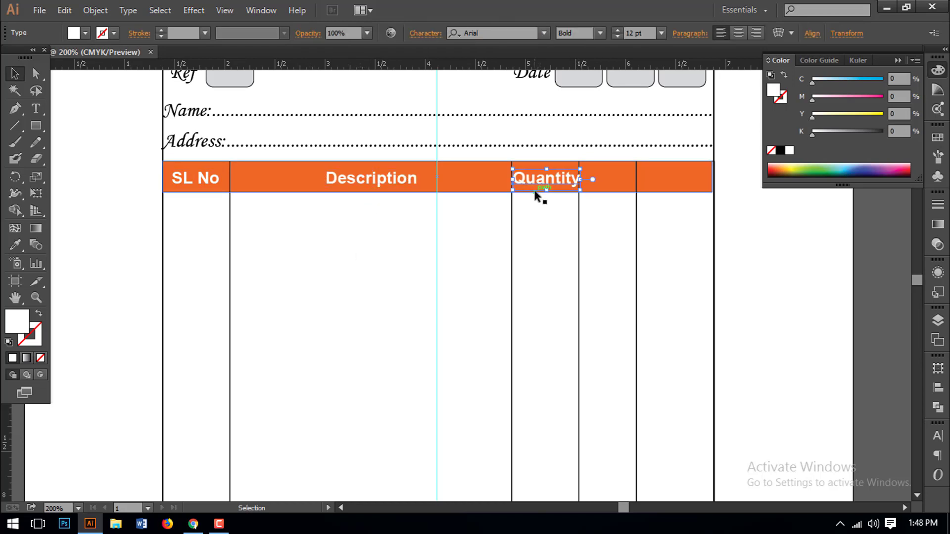
# - Squeeze the Quantity header narrower and centre it within its column
pyautogui.moveTo(492, 153); pyautogui.dragTo(652, 232)
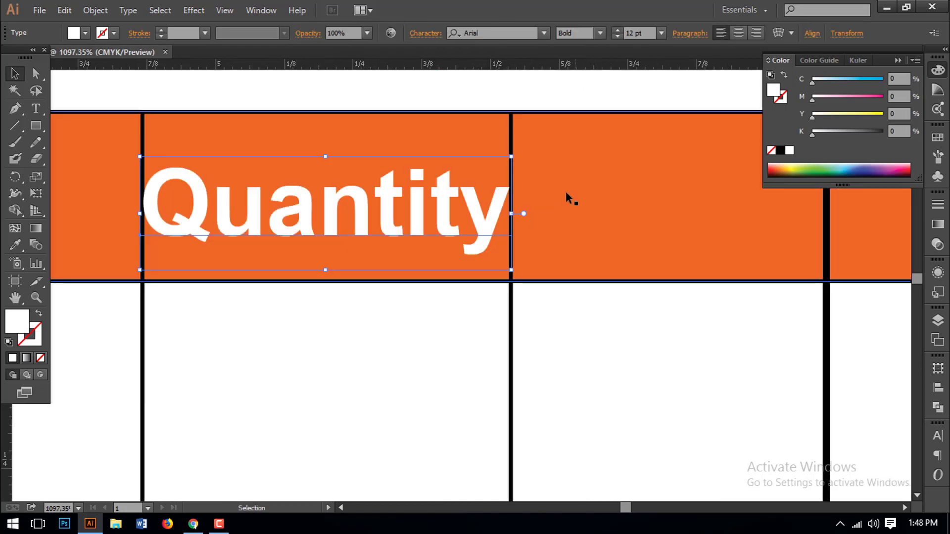
pyautogui.moveTo(513, 214); pyautogui.dragTo(485, 214)
pyautogui.moveTo(429, 214); pyautogui.dragTo(438, 213)
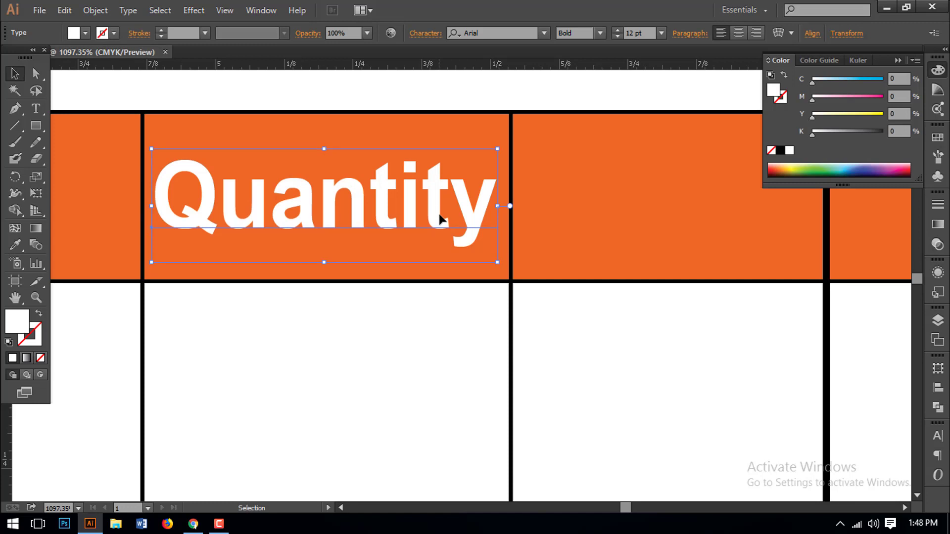
pyautogui.press('a')
pyautogui.hotkey('ctrl', '-')
pyautogui.hotkey('ctrl', '-')
pyautogui.hotkey('ctrl', '-')
pyautogui.hotkey('ctrl', '-')
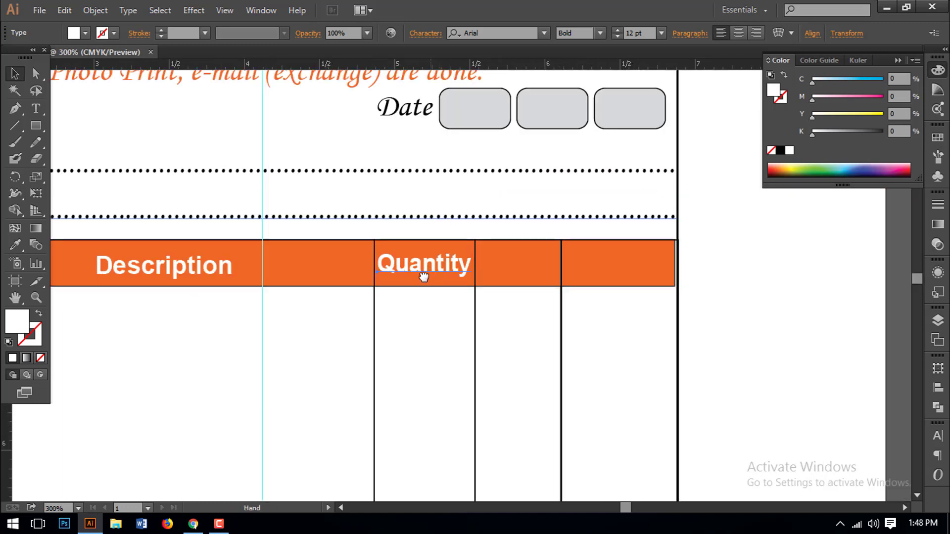
# - Copy Quantity into the next column and retype it as Price
pyautogui.press('v')
pyautogui.moveTo(422, 274); pyautogui.dragTo(430, 243)
pyautogui.press('t')
pyautogui.doubleClick(407, 230)
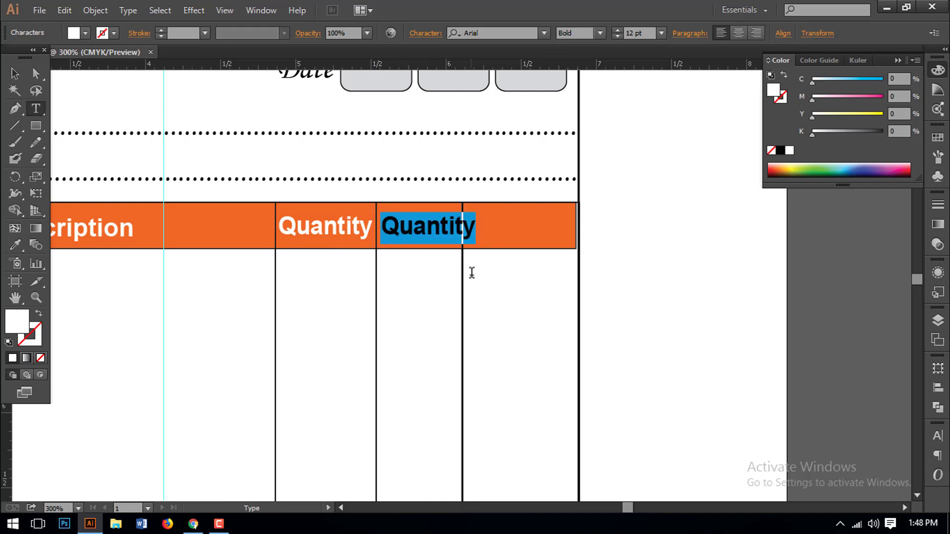
pyautogui.write('Price')
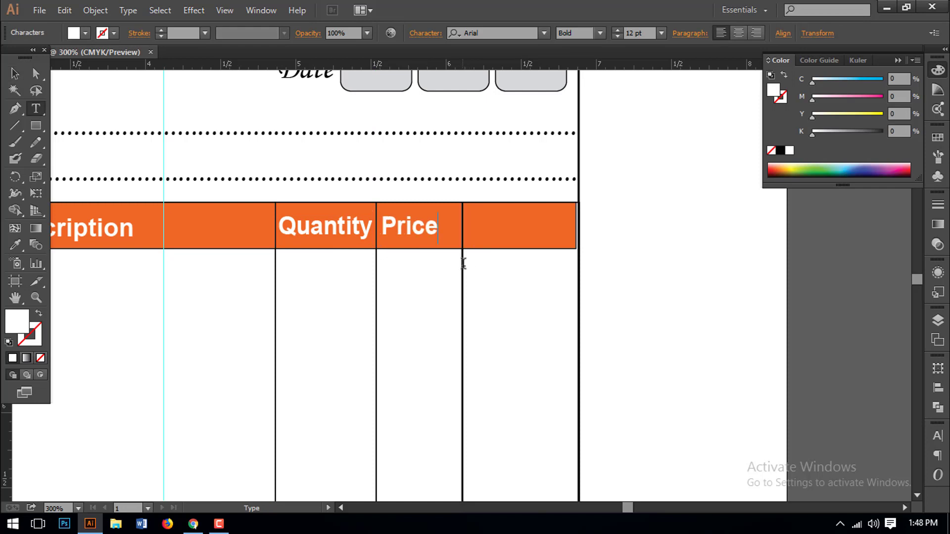
pyautogui.click(15, 73)
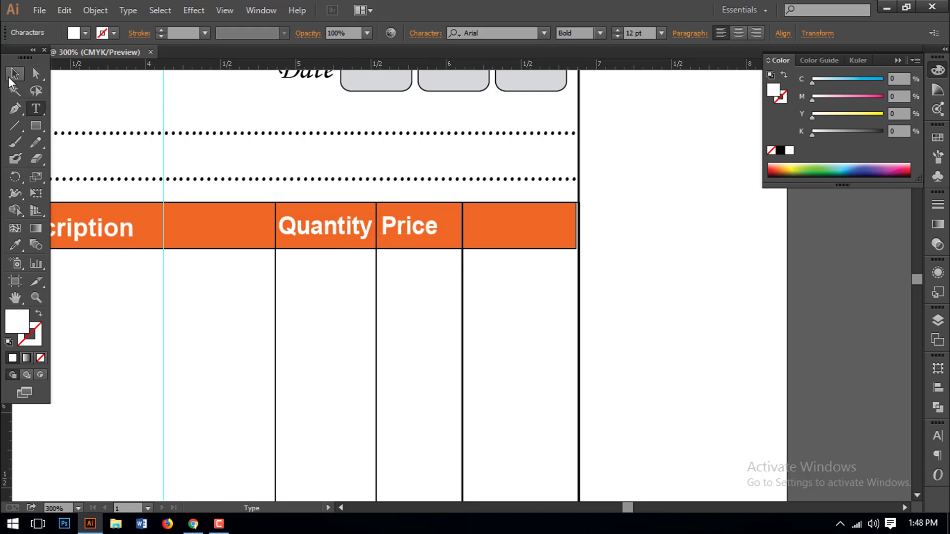
pyautogui.click(429, 269)
# - Copy Price into the last column and retype it as Total Taka
pyautogui.moveTo(431, 230); pyautogui.dragTo(499, 228)
pyautogui.doubleClick(497, 227)
pyautogui.doubleClick(496, 228)
pyautogui.write('Total Taka')
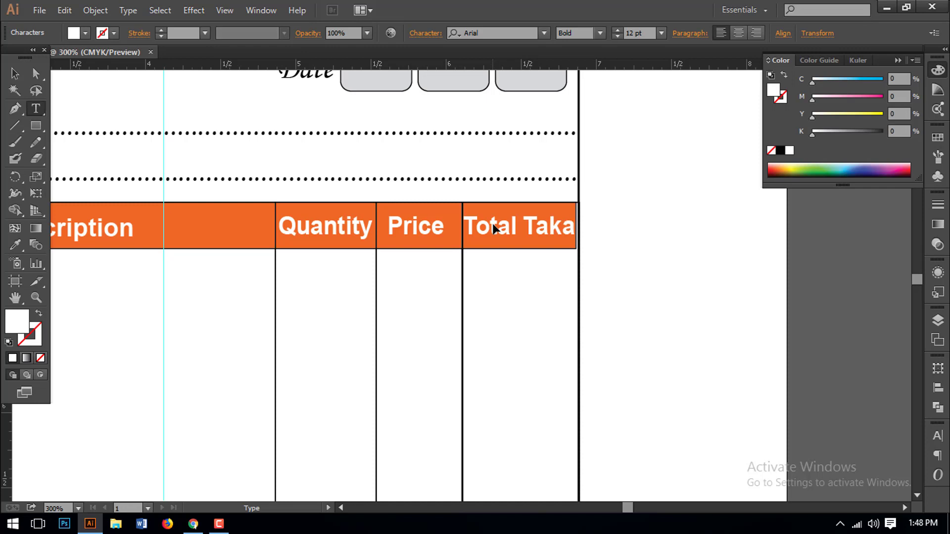
pyautogui.click(14, 74)
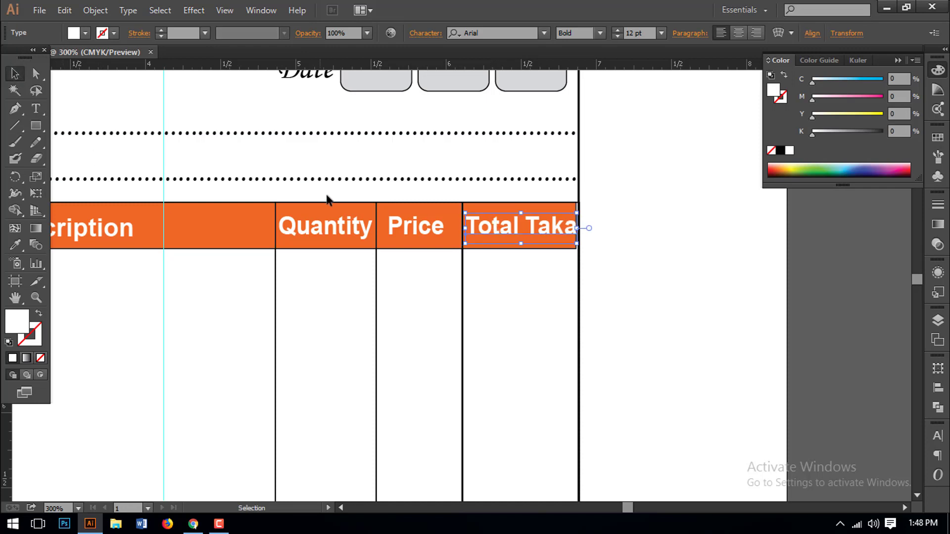
pyautogui.click(599, 275)
# - Shift Total Taka slightly within its column, then view the whole memo header
pyautogui.moveTo(447, 187); pyautogui.dragTo(643, 286)
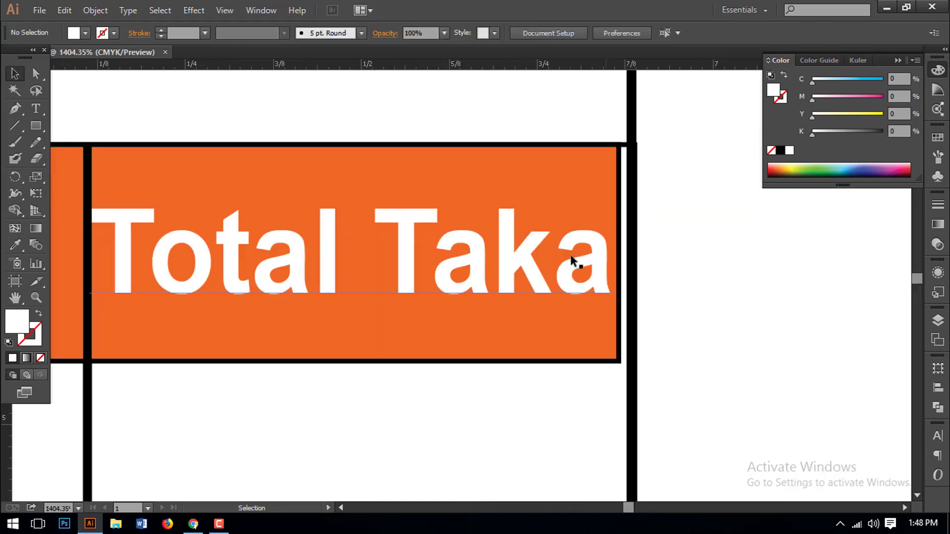
pyautogui.moveTo(485, 257); pyautogui.dragTo(486, 256)
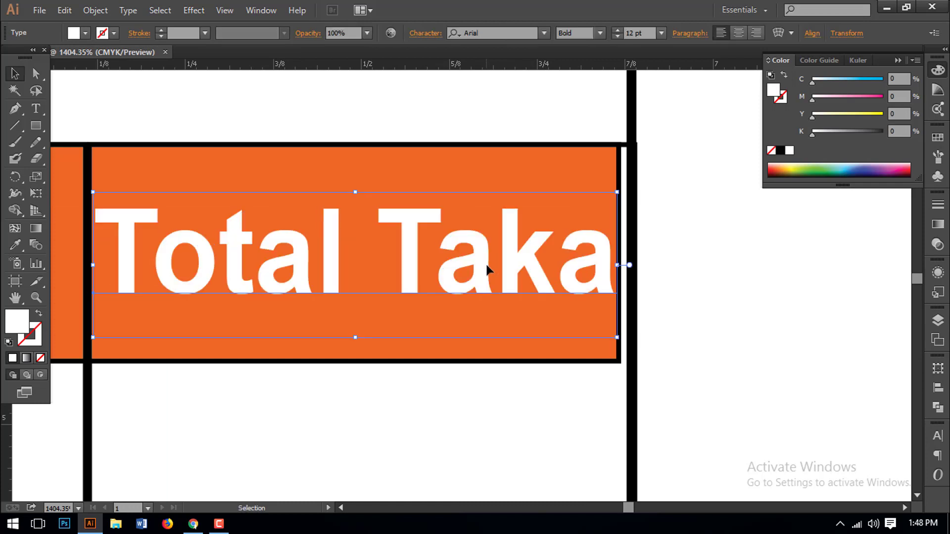
pyautogui.hotkey('ctrl', 'shift', 'a')
pyautogui.hotkey('ctrl', '-')
pyautogui.hotkey('ctrl', '-')
pyautogui.hotkey('ctrl', '-')
pyautogui.hotkey('ctrl', '-')
pyautogui.hotkey('ctrl', '-')
pyautogui.hotkey('ctrl', '-')
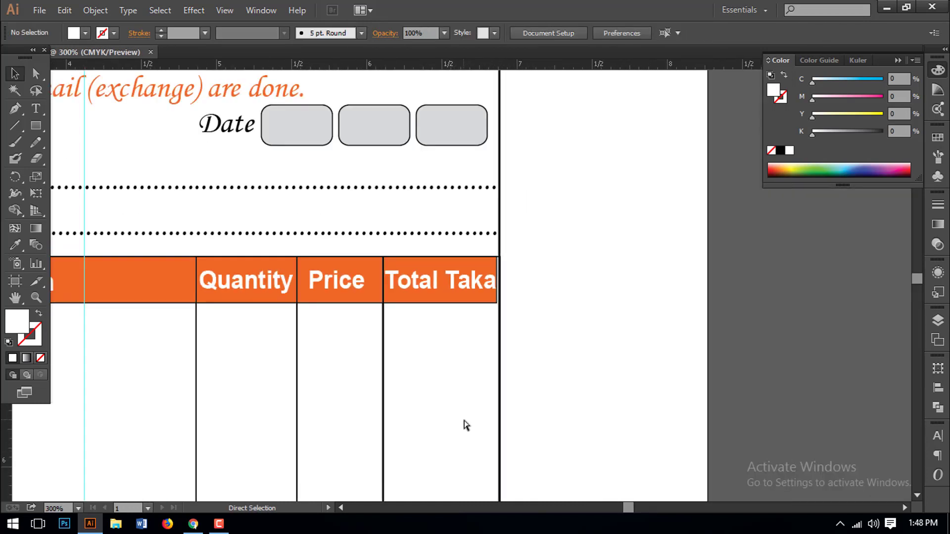
pyautogui.hotkey('ctrl', '-')
pyautogui.moveTo(449, 378); pyautogui.dragTo(567, 297)
pyautogui.hotkey('ctrl', '-')
pyautogui.moveTo(373, 297); pyautogui.dragTo(360, 335)
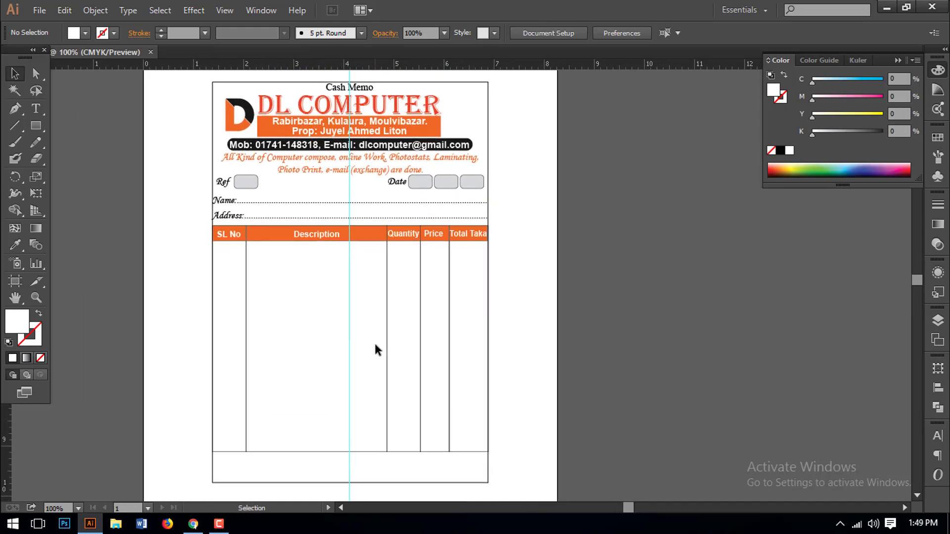
# - Frame the table's right side and select the Quantity, Price and Total Taka column lines
pyautogui.click(468, 393)
pyautogui.moveTo(482, 342); pyautogui.dragTo(529, 384)
pyautogui.hotkey('ctrl', '-')
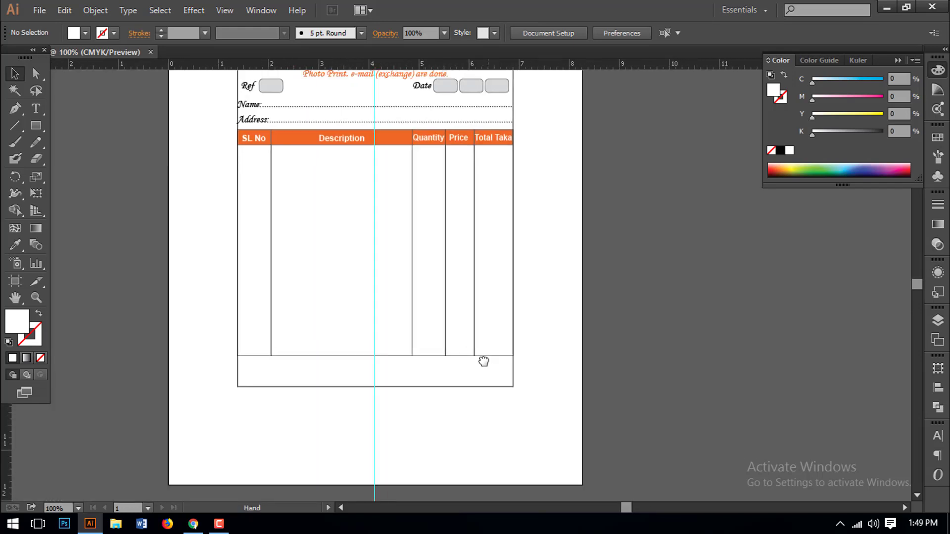
pyautogui.moveTo(501, 331); pyautogui.dragTo(493, 339)
pyautogui.click(379, 155)
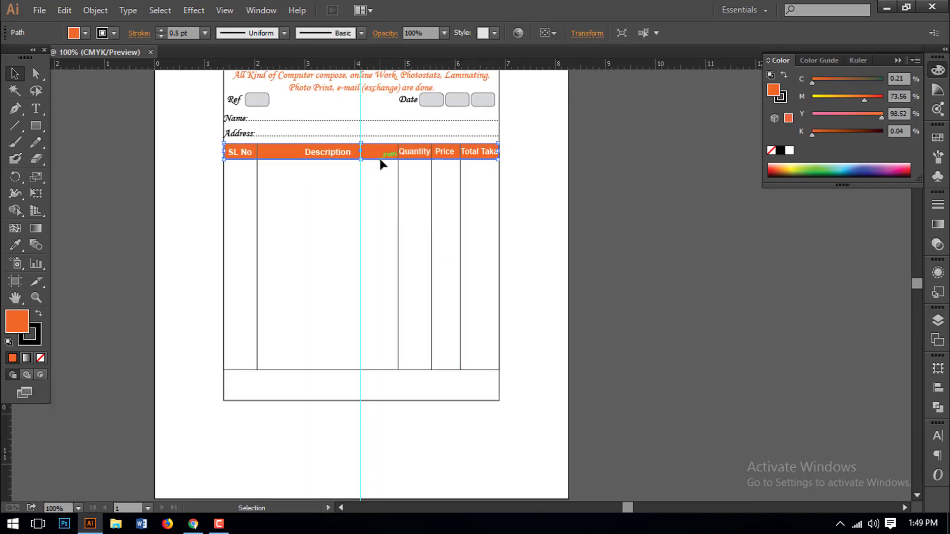
pyautogui.click(534, 327)
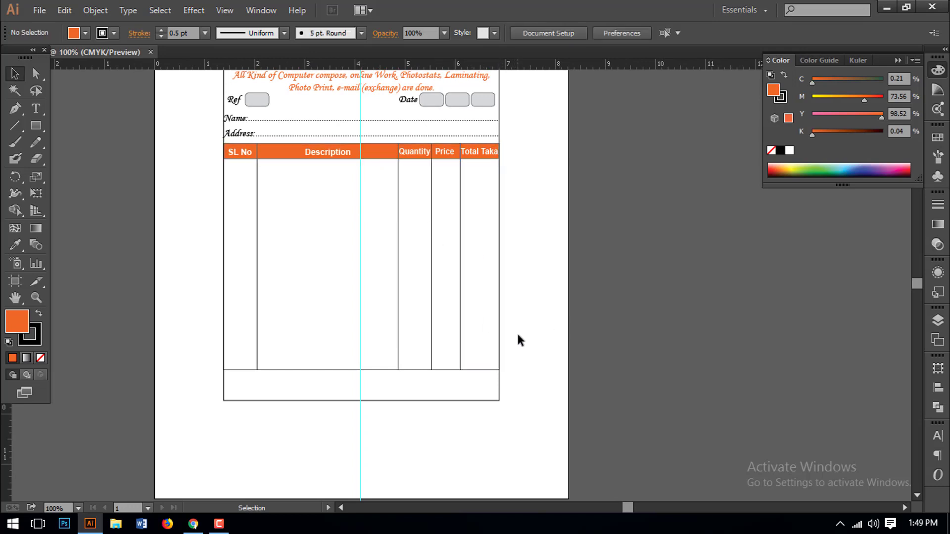
pyautogui.moveTo(517, 334); pyautogui.dragTo(448, 337)
pyautogui.click(464, 329)
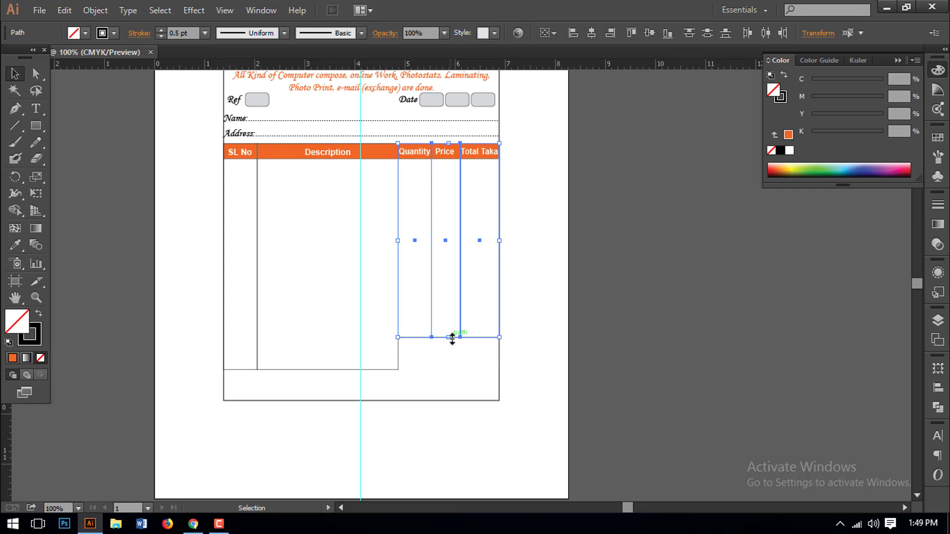
# - Raise the bottom of the three right columns and drag a copy of the orange header downward
pyautogui.moveTo(449, 338); pyautogui.dragTo(449, 333)
pyautogui.click(450, 360)
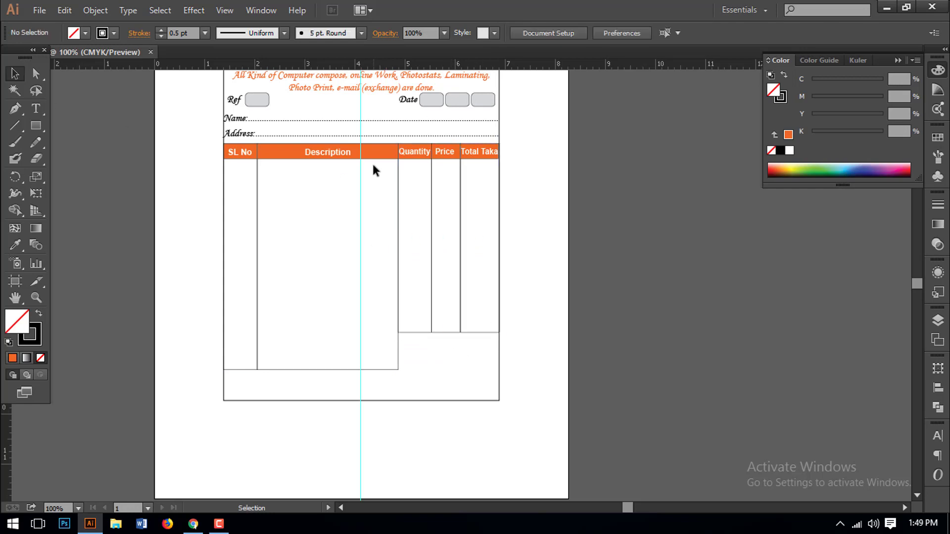
pyautogui.moveTo(373, 152); pyautogui.dragTo(375, 341)
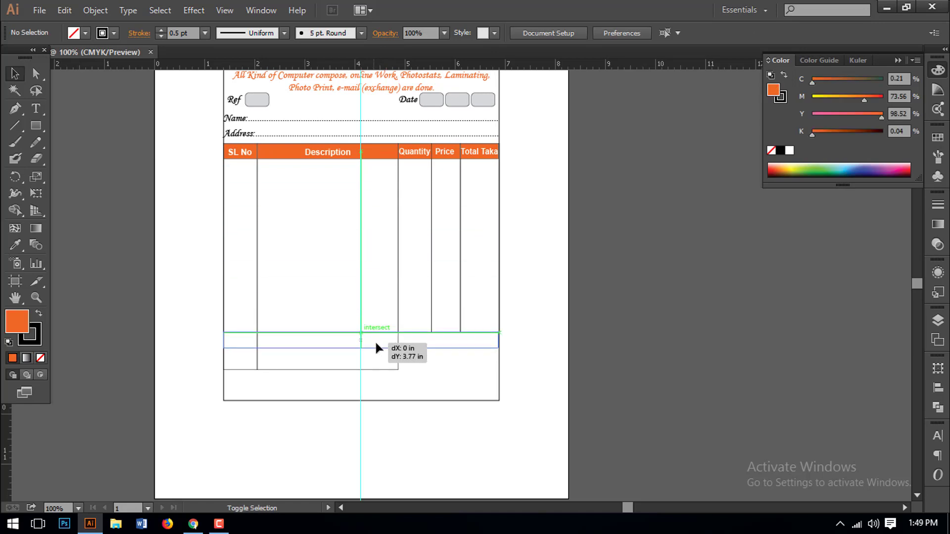
# - Place the orange bar copy and trim it to span Quantity through Total Taka
pyautogui.click(439, 376)
pyautogui.click(227, 343)
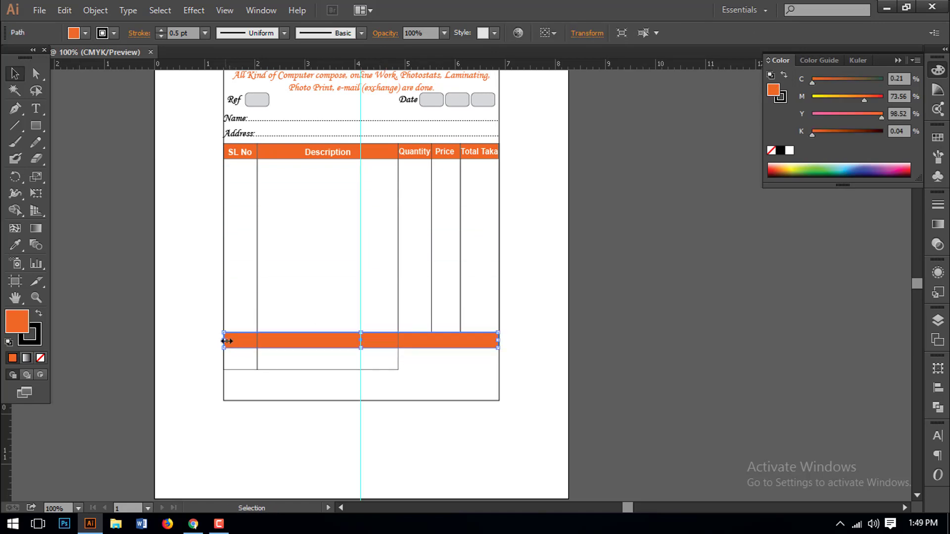
pyautogui.moveTo(223, 340); pyautogui.dragTo(399, 337)
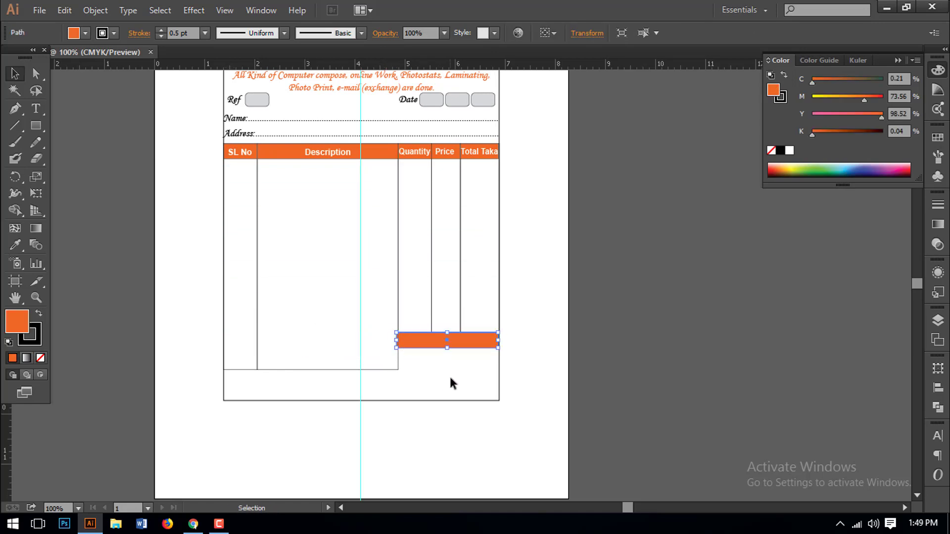
pyautogui.click(451, 384)
pyautogui.click(440, 342)
pyautogui.moveTo(499, 343)
pyautogui.mouseDown()
pyautogui.moveTo(446, 346)
pyautogui.moveTo(498, 347)
pyautogui.mouseUp()
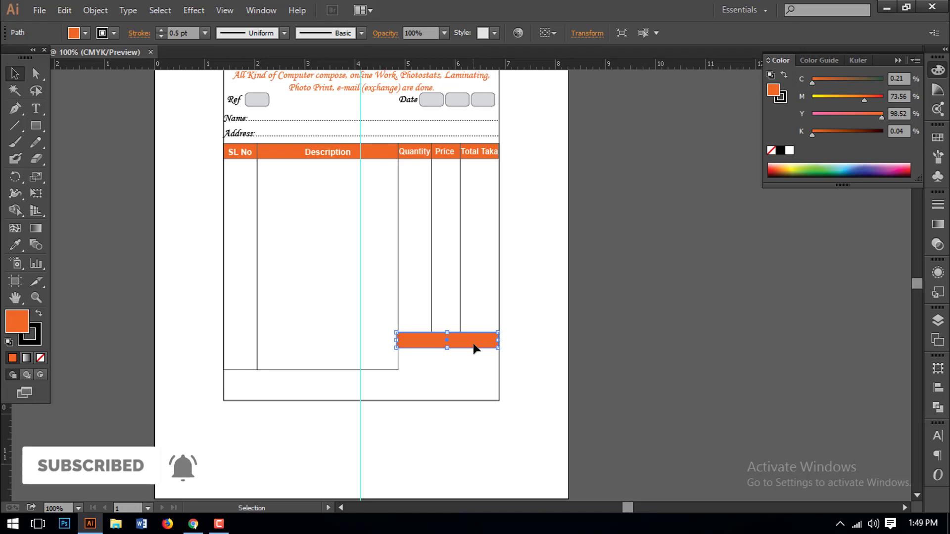
pyautogui.rightClick(475, 348)
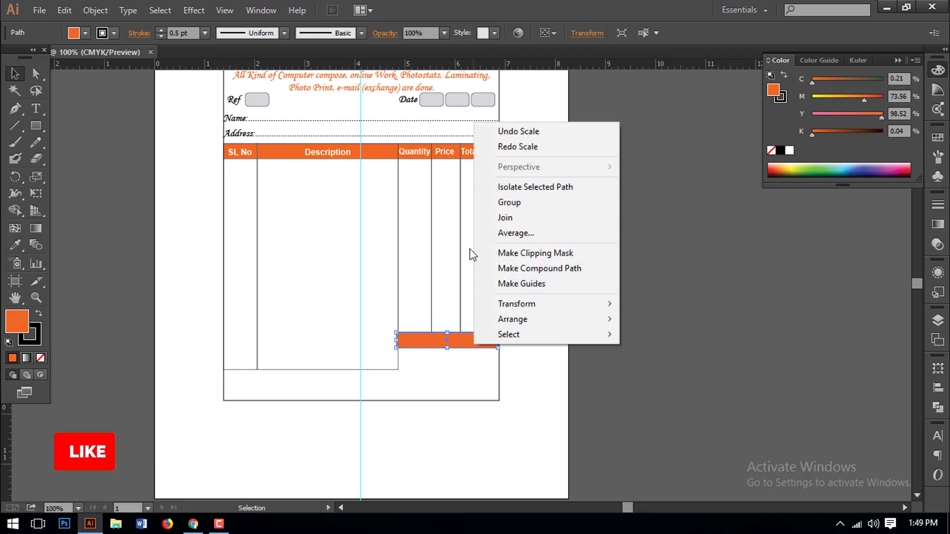
pyautogui.click(443, 346)
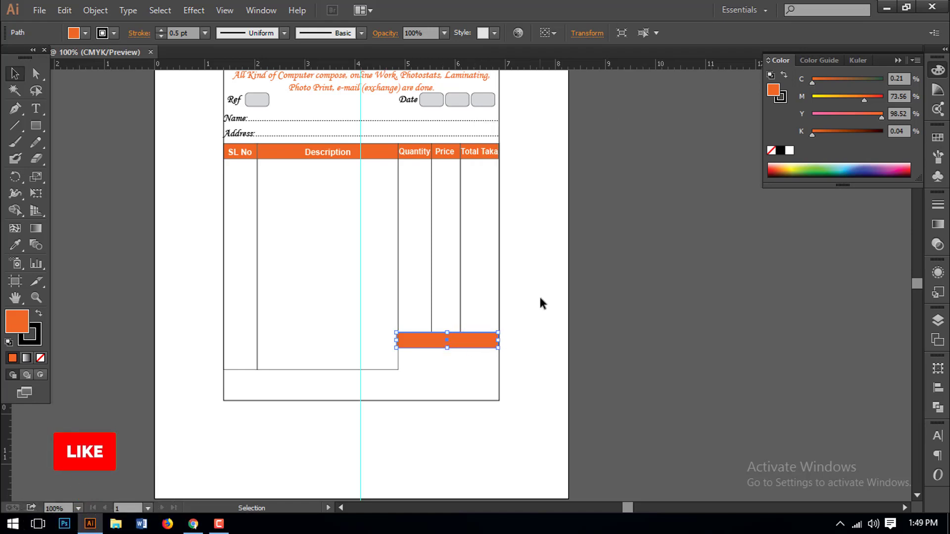
# - Copy the orange bar with Edit > Copy
pyautogui.click(93, 10)
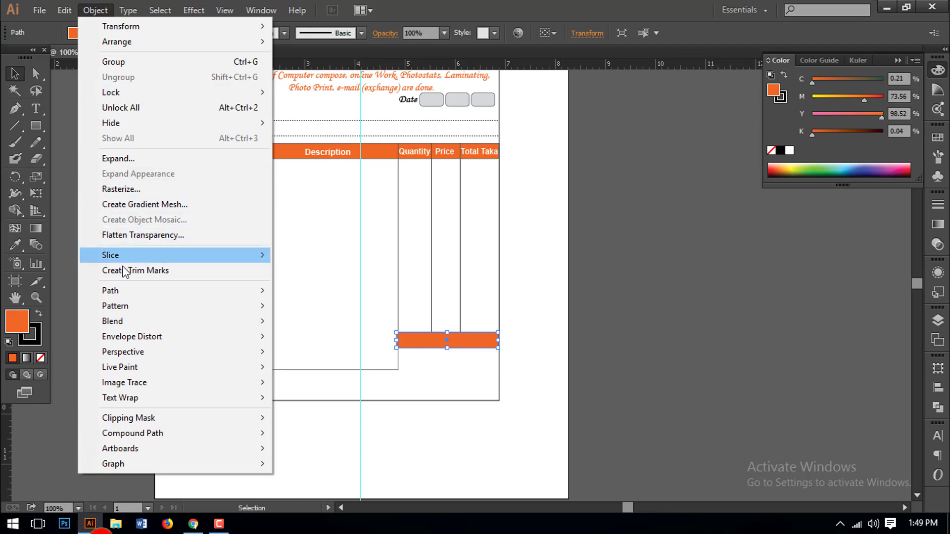
pyautogui.click(65, 10)
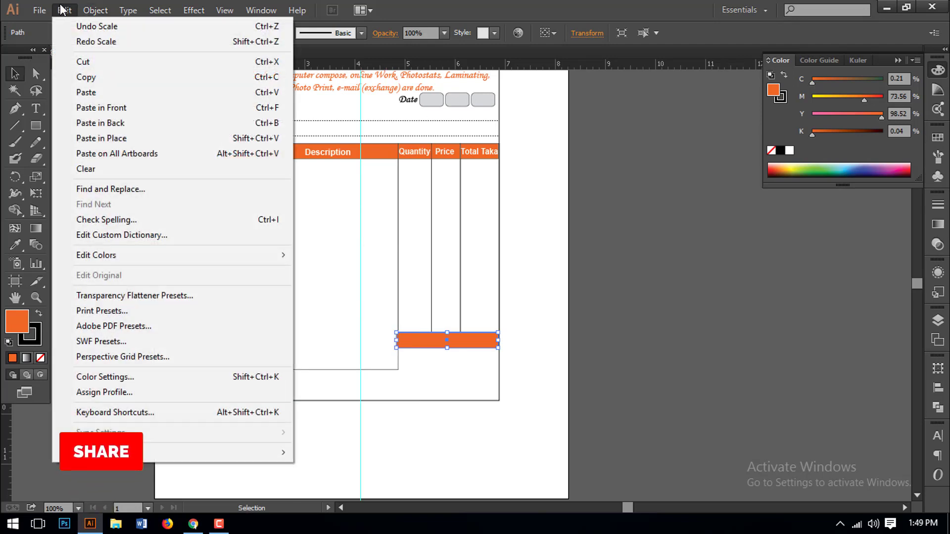
pyautogui.click(86, 78)
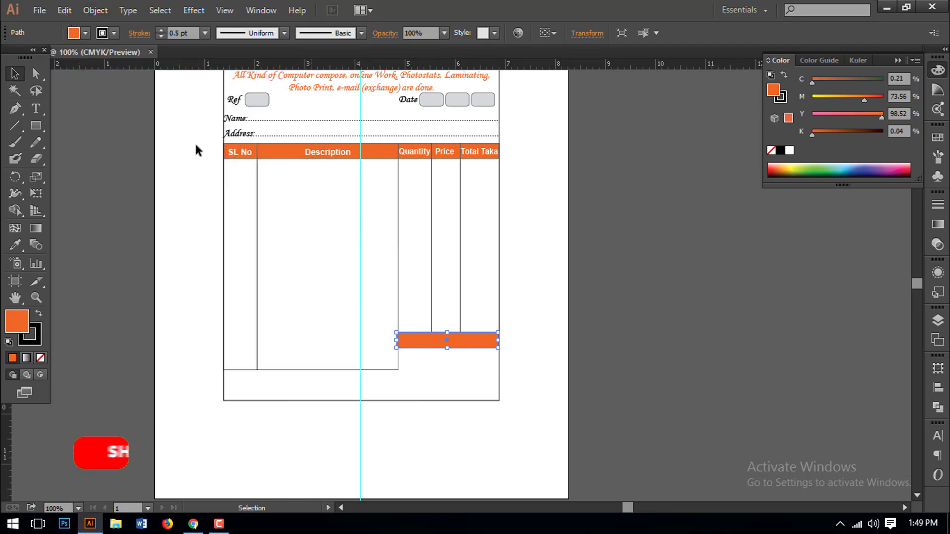
# - Paste a copy in front of the bar and shorten it to the Total Taka column
pyautogui.click(64, 11)
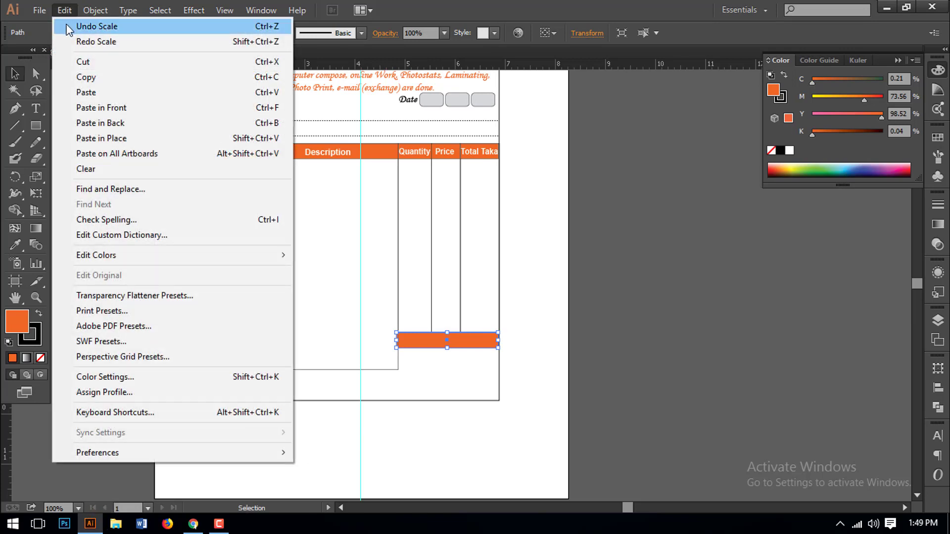
pyautogui.click(101, 108)
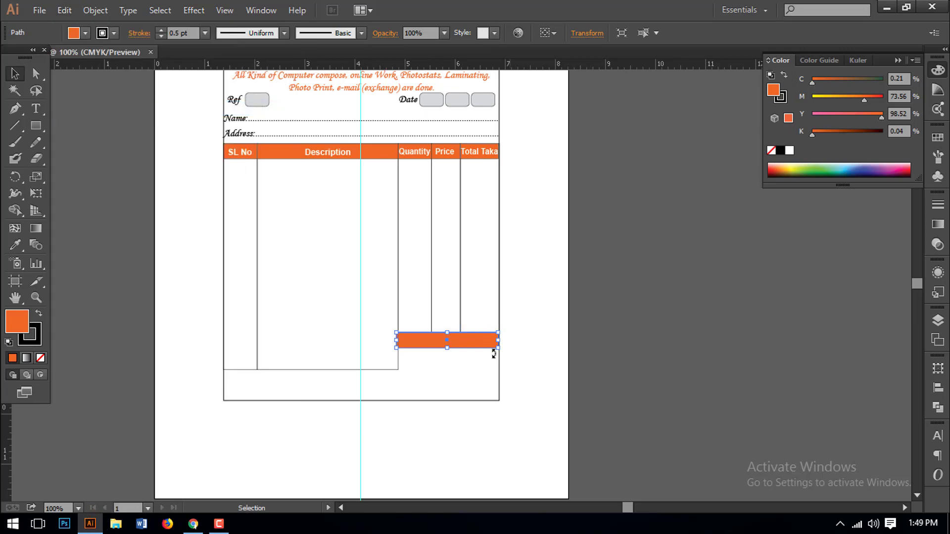
pyautogui.hotkey('ctrl', 'space')
pyautogui.moveTo(350, 319); pyautogui.dragTo(636, 401)
pyautogui.moveTo(420, 332); pyautogui.dragTo(640, 386)
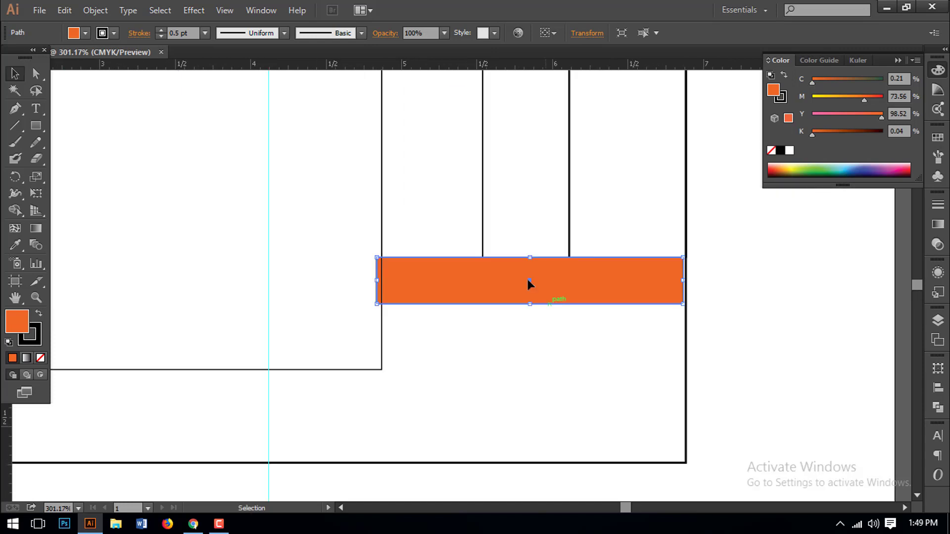
pyautogui.moveTo(528, 281); pyautogui.dragTo(538, 304)
pyautogui.click(781, 98)
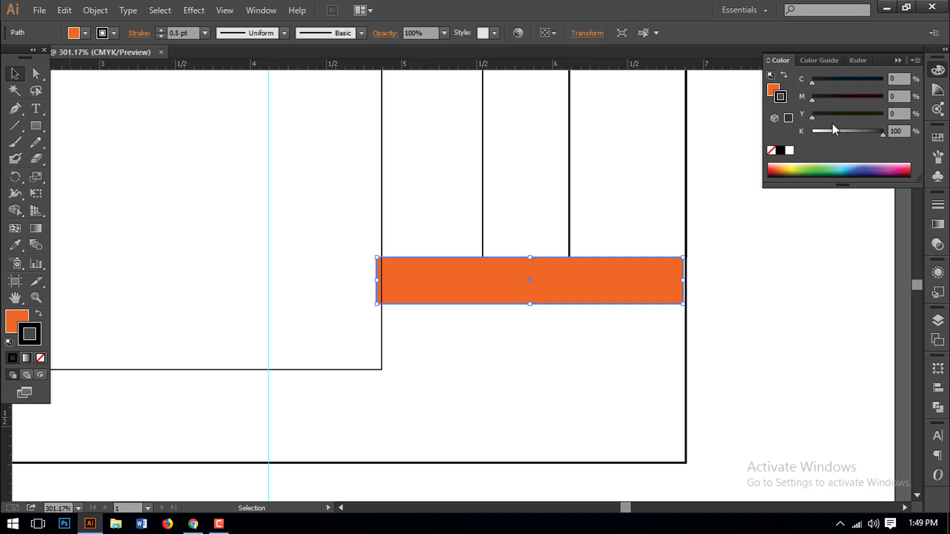
pyautogui.moveTo(685, 281); pyautogui.dragTo(570, 281)
# - Fill the front copy light grey C0 M0 Y0 K22, keeping its outline black
pyautogui.moveTo(859, 129); pyautogui.dragTo(824, 134)
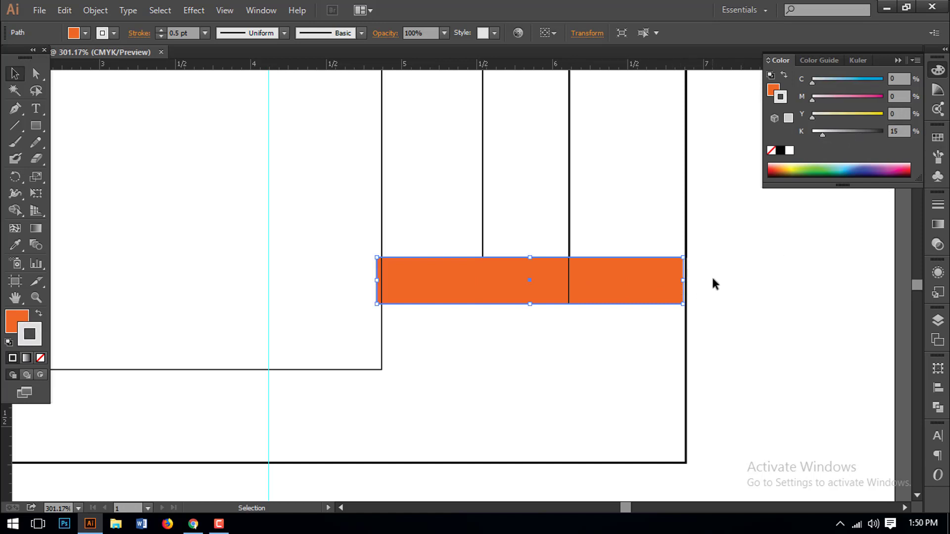
pyautogui.hotkey('ctrl', 'z')
pyautogui.click(771, 91)
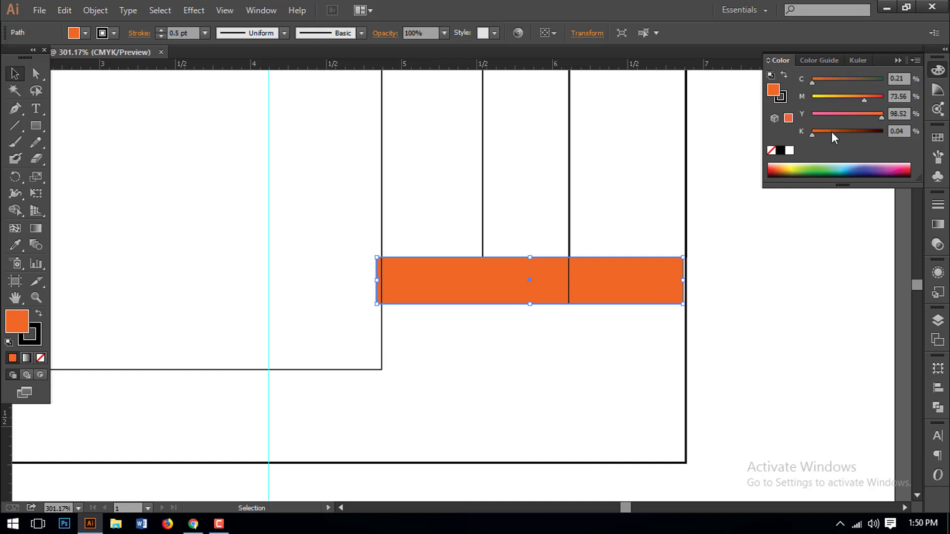
pyautogui.moveTo(882, 118); pyautogui.dragTo(812, 115)
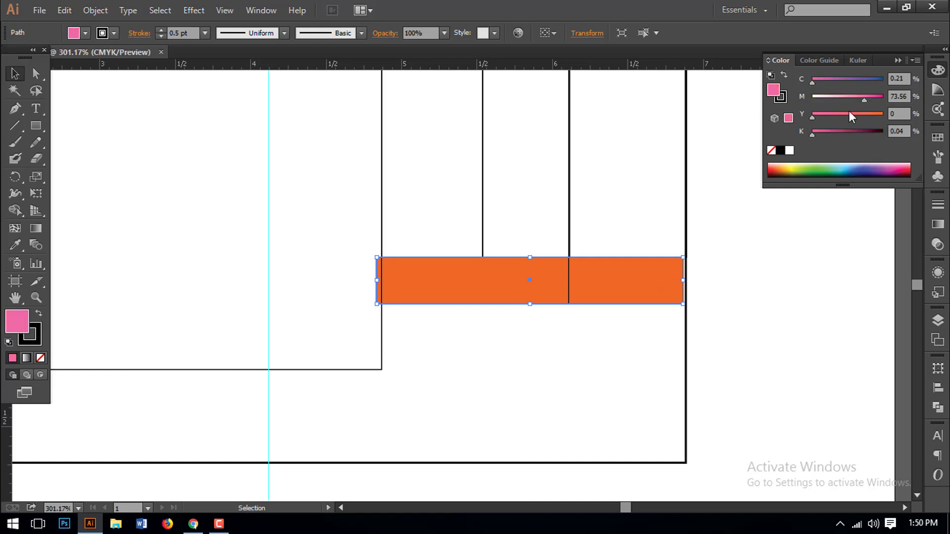
pyautogui.moveTo(865, 100); pyautogui.dragTo(812, 97)
pyautogui.click(828, 131)
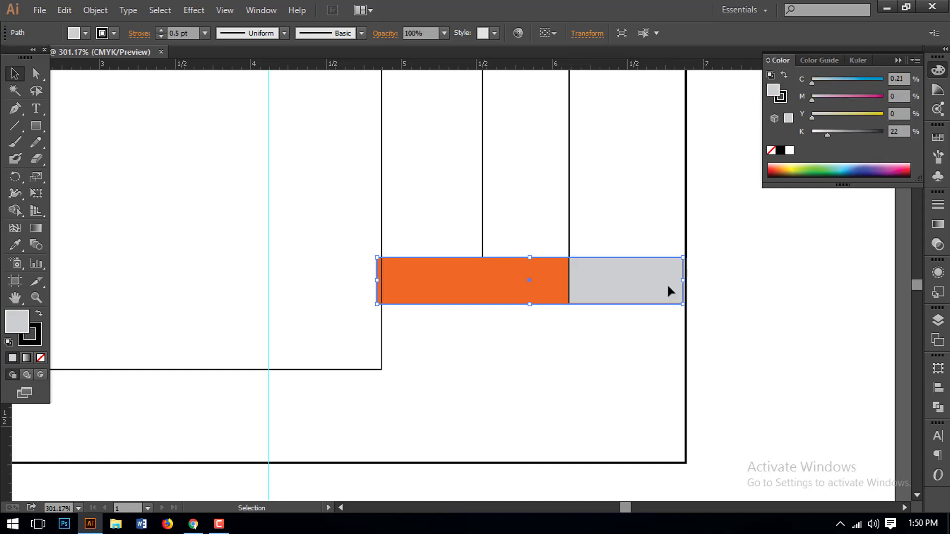
pyautogui.click(655, 341)
pyautogui.hotkey('ctrl', '-')
pyautogui.hotkey('ctrl', '-')
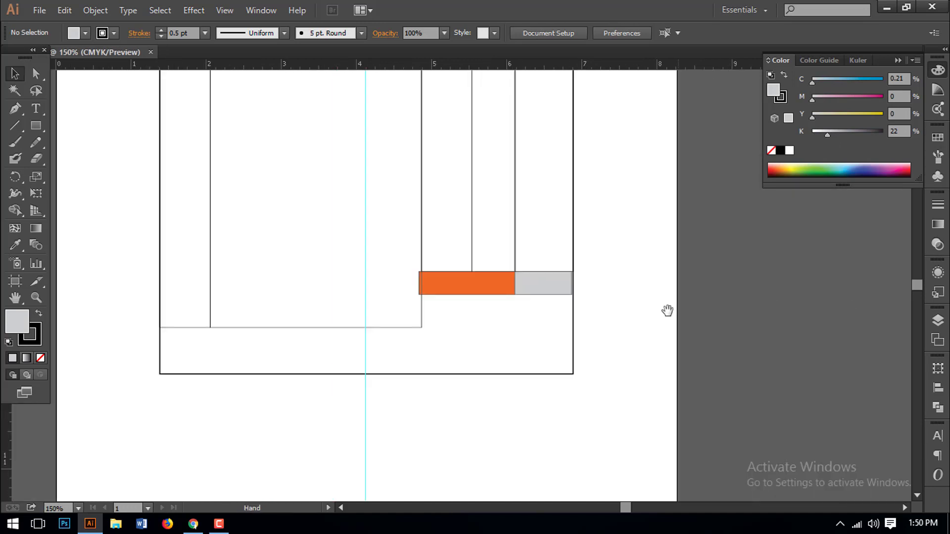
# - Extend the grey totals box to the table's right border
pyautogui.moveTo(458, 251); pyautogui.dragTo(693, 330)
pyautogui.click(446, 253)
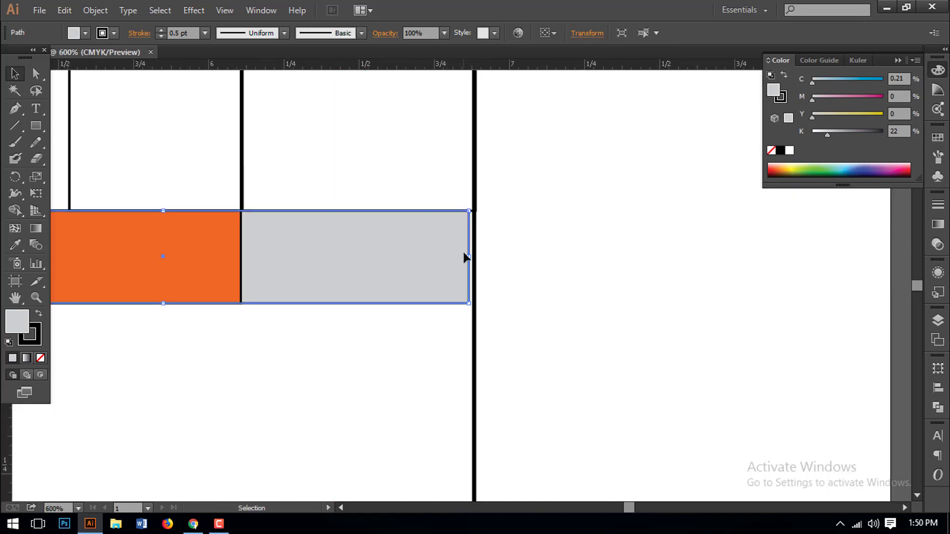
pyautogui.moveTo(468, 259); pyautogui.dragTo(474, 262)
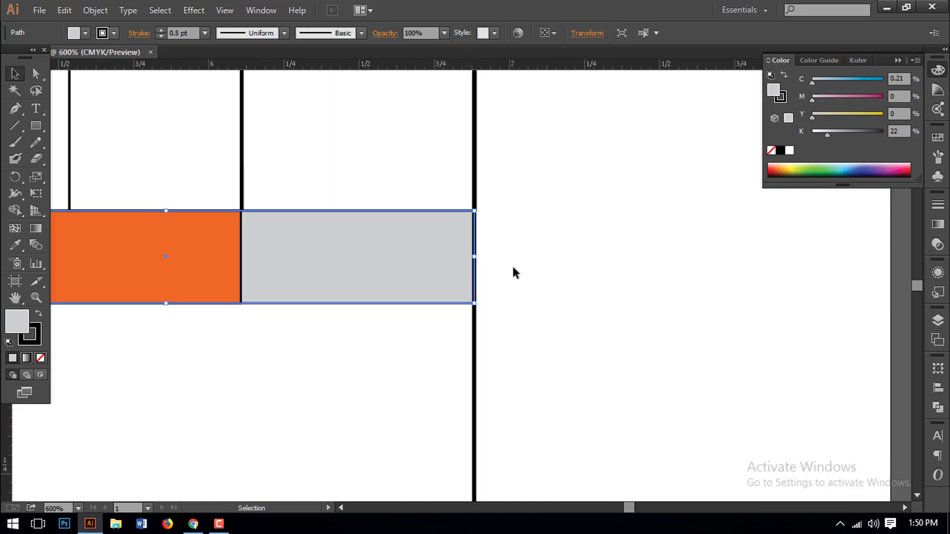
pyautogui.click(512, 263)
pyautogui.hotkey('ctrl', '-')
pyautogui.hotkey('ctrl', '-')
pyautogui.hotkey('ctrl', '-')
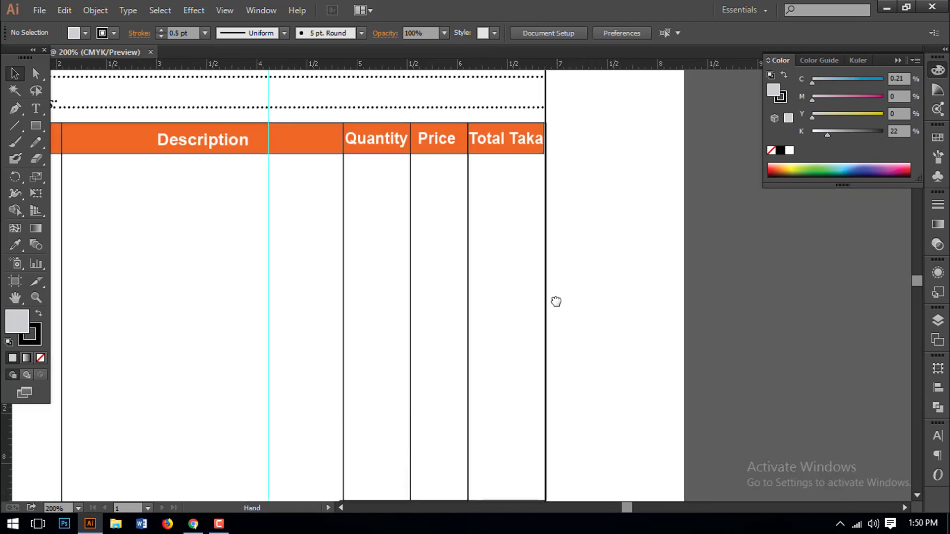
# - Stretch the orange Total Taka header rectangle to the table's right border
pyautogui.moveTo(515, 127); pyautogui.dragTo(597, 231)
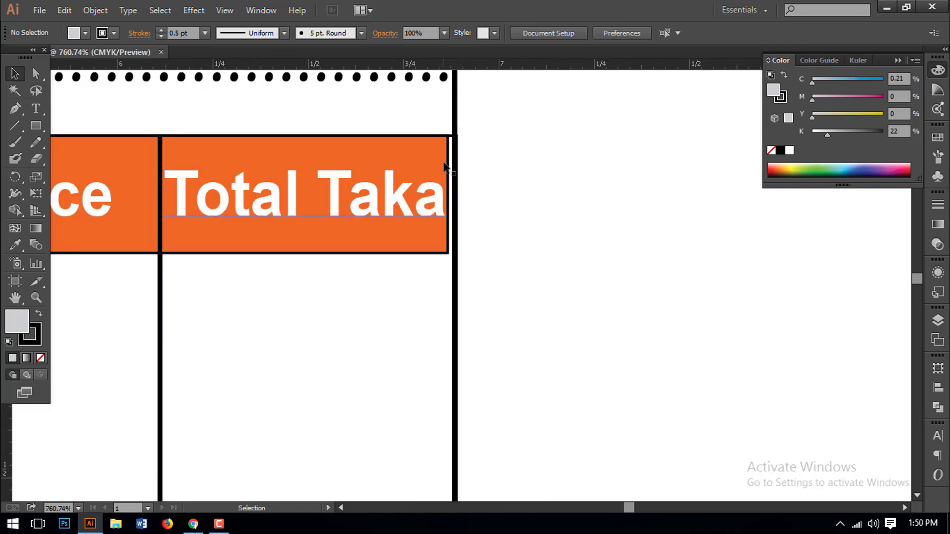
pyautogui.click(448, 187)
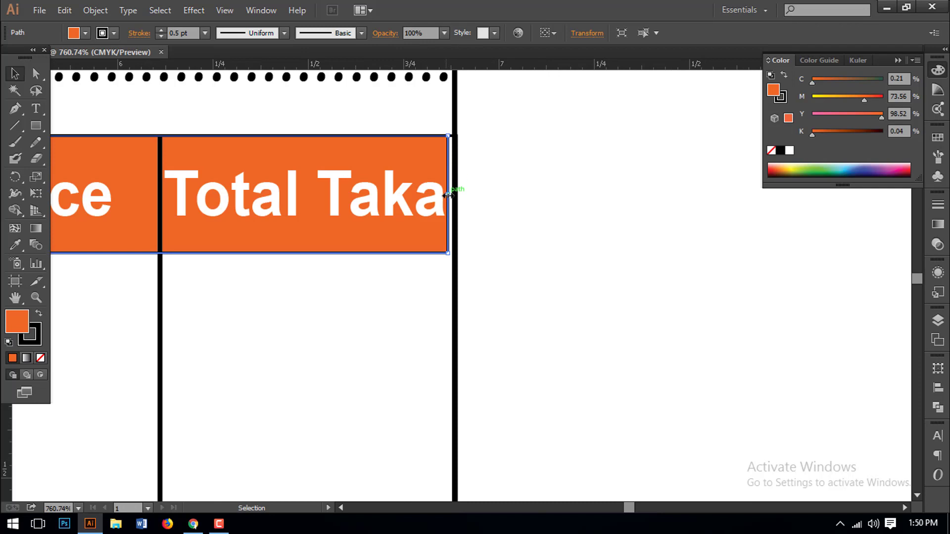
pyautogui.moveTo(448, 193); pyautogui.dragTo(455, 196)
pyautogui.click(512, 282)
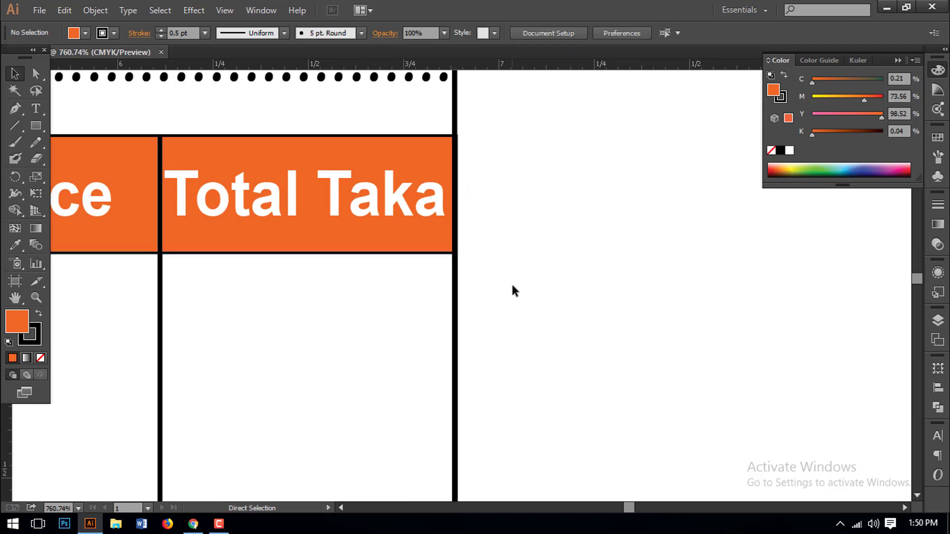
pyautogui.hotkey('ctrl', '-')
pyautogui.hotkey('ctrl', '-')
pyautogui.hotkey('ctrl', '-')
pyautogui.hotkey('ctrl', '-')
pyautogui.moveTo(415, 384); pyautogui.dragTo(516, 140)
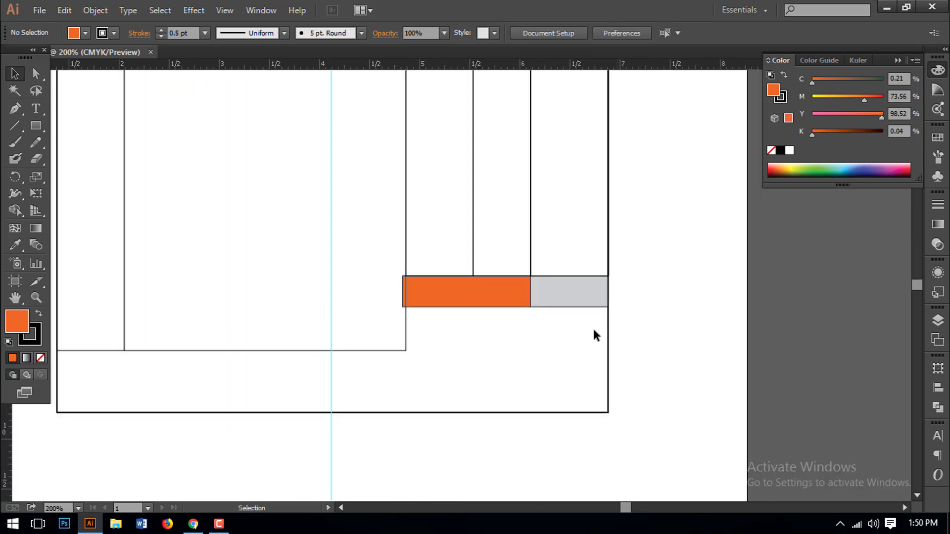
# - Duplicate the orange and grey boxes down as a second row, aligned to the column line
pyautogui.moveTo(491, 281); pyautogui.dragTo(490, 281)
pyautogui.moveTo(490, 281); pyautogui.dragTo(503, 329)
pyautogui.click(505, 372)
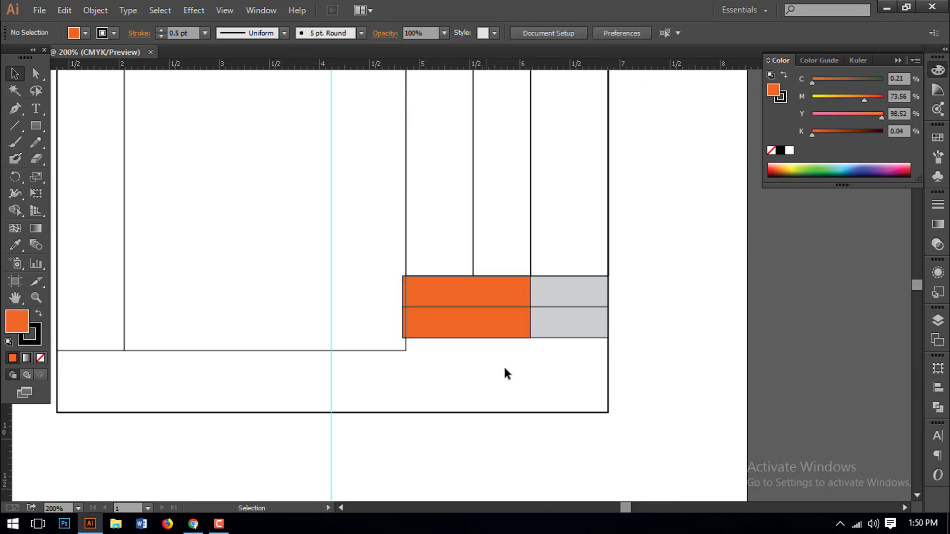
pyautogui.moveTo(390, 280); pyautogui.dragTo(403, 317)
pyautogui.moveTo(439, 365); pyautogui.dragTo(406, 311)
pyautogui.click(435, 368)
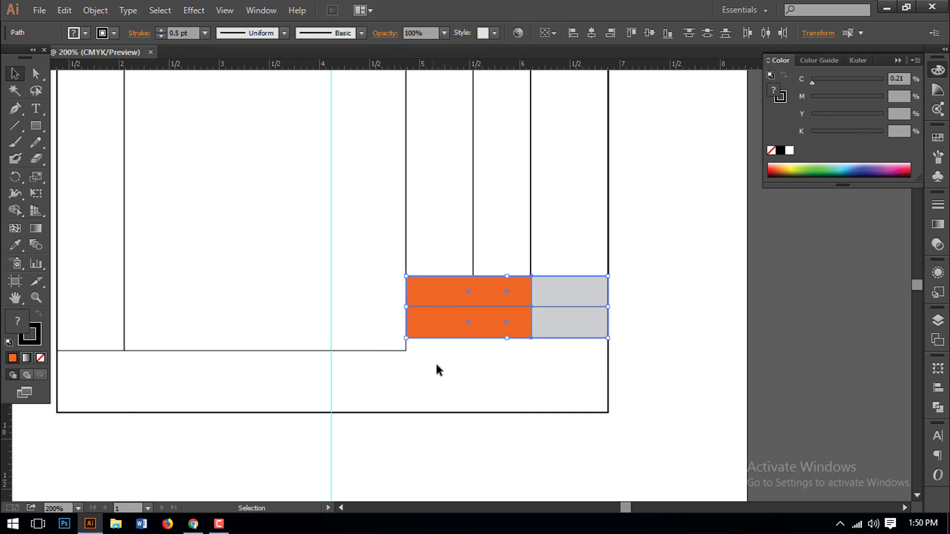
# - Shorten the three right-hand column paths to 3.57 in and nudge the totals cells up
pyautogui.moveTo(503, 360); pyautogui.dragTo(470, 339)
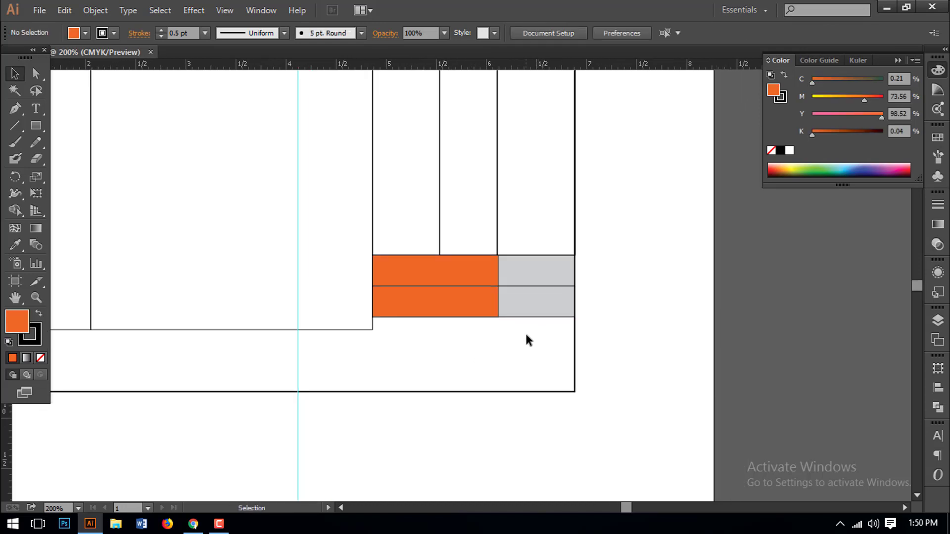
pyautogui.scroll(2, 559, 272)
pyautogui.moveTo(605, 199); pyautogui.dragTo(541, 257)
pyautogui.click(616, 265)
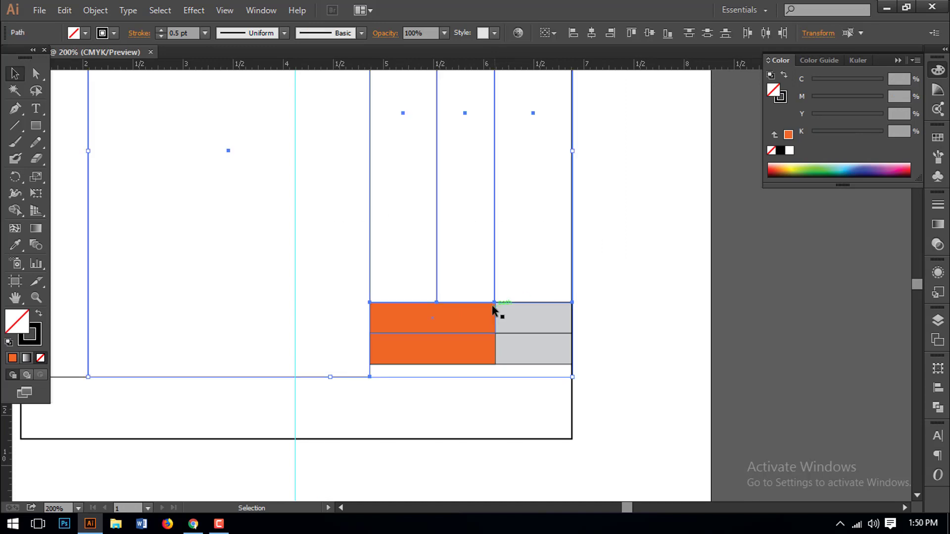
pyautogui.click(360, 242)
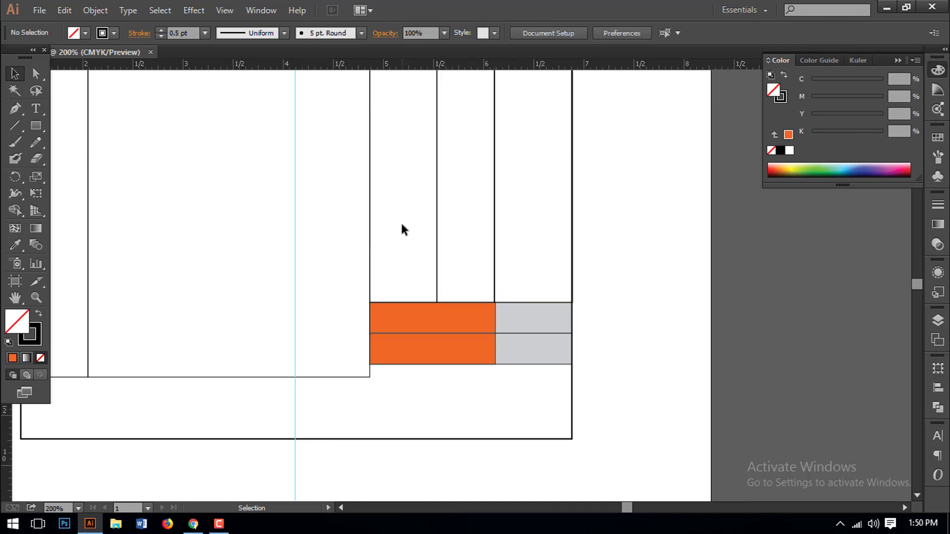
pyautogui.moveTo(401, 224); pyautogui.dragTo(518, 265)
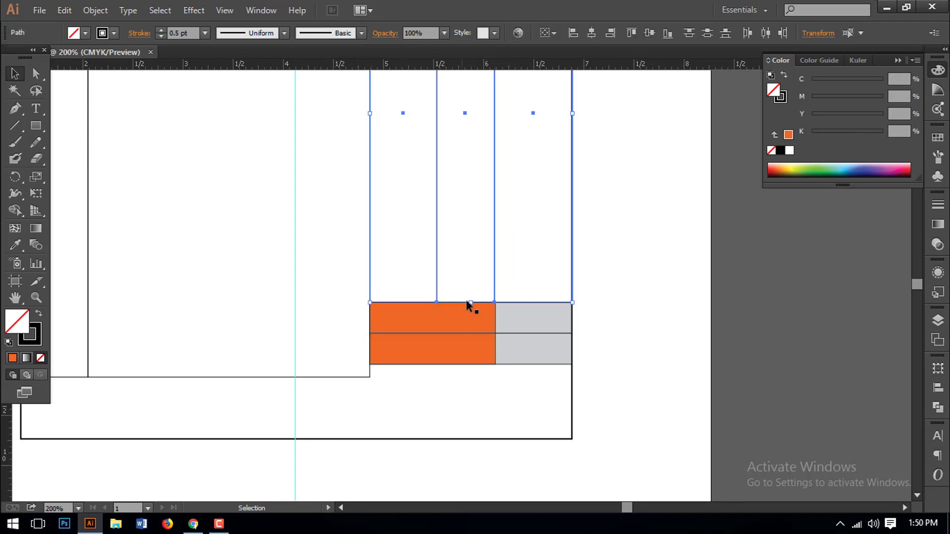
pyautogui.moveTo(472, 303); pyautogui.dragTo(474, 282)
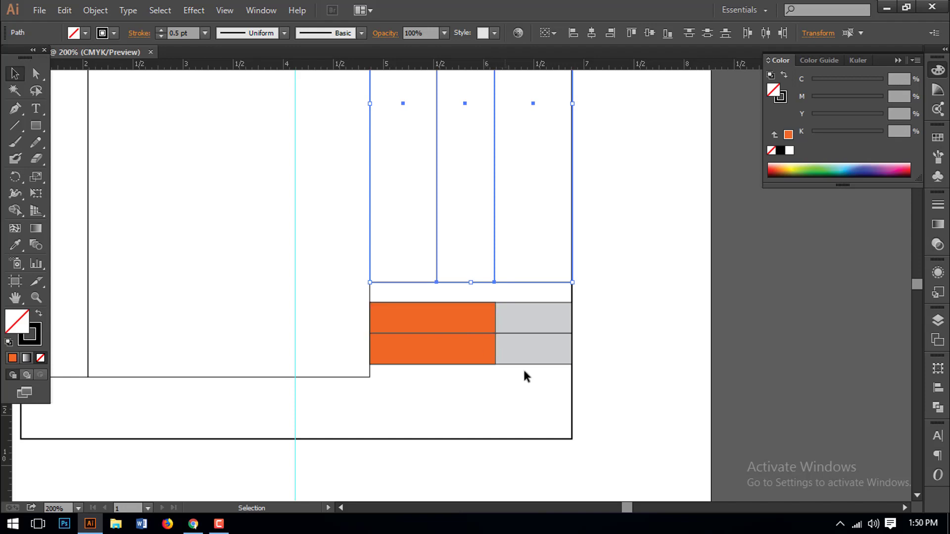
pyautogui.moveTo(525, 367); pyautogui.dragTo(465, 311)
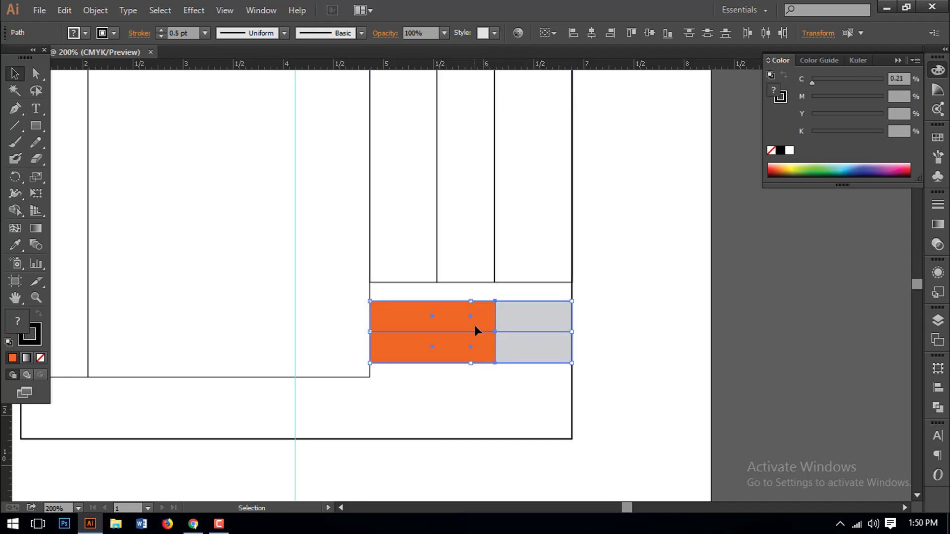
pyautogui.press('Up')
pyautogui.press('Up')
pyautogui.press('Up')
pyautogui.press('Up')
pyautogui.press('Up')
pyautogui.press('Up')
pyautogui.press('Up')
pyautogui.press('Up')
pyautogui.press('Up')
pyautogui.press('Up')
pyautogui.press('Up')
pyautogui.press('Up')
pyautogui.press('Up')
pyautogui.press('Up')
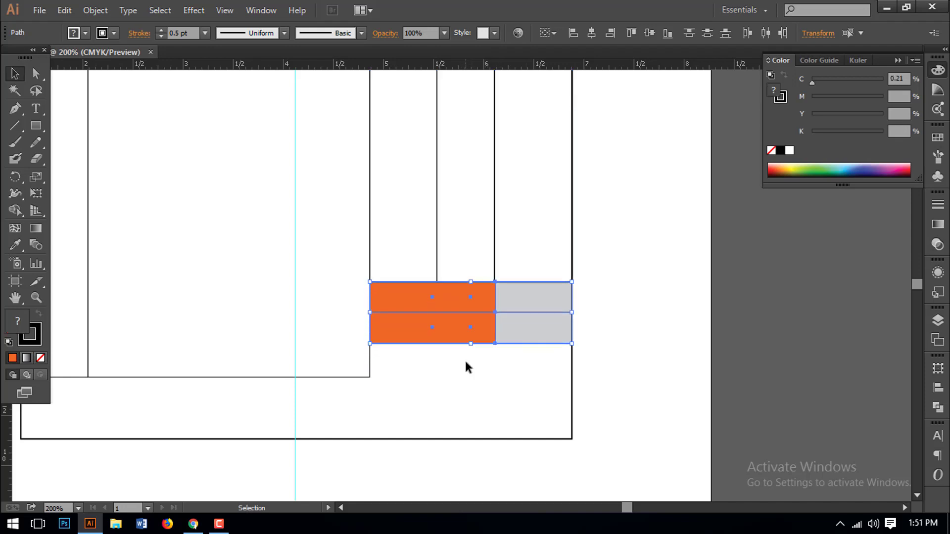
pyautogui.click(473, 364)
# - Duplicate the bottom row into a third totals row and nudge all three rows down
pyautogui.moveTo(506, 367); pyautogui.dragTo(458, 316)
pyautogui.click(492, 375)
pyautogui.moveTo(507, 365); pyautogui.dragTo(470, 367)
pyautogui.click(511, 399)
pyautogui.moveTo(512, 399); pyautogui.dragTo(429, 299)
pyautogui.press('Down')
pyautogui.click(480, 399)
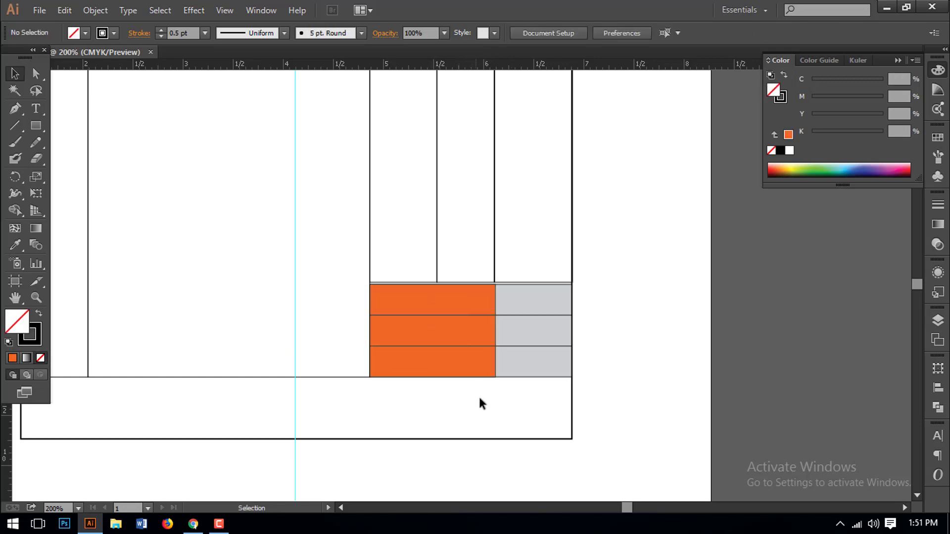
# - Move the white column grid down so it meets the orange rows
pyautogui.moveTo(322, 238); pyautogui.dragTo(732, 382)
pyautogui.moveTo(471, 193); pyautogui.dragTo(673, 278)
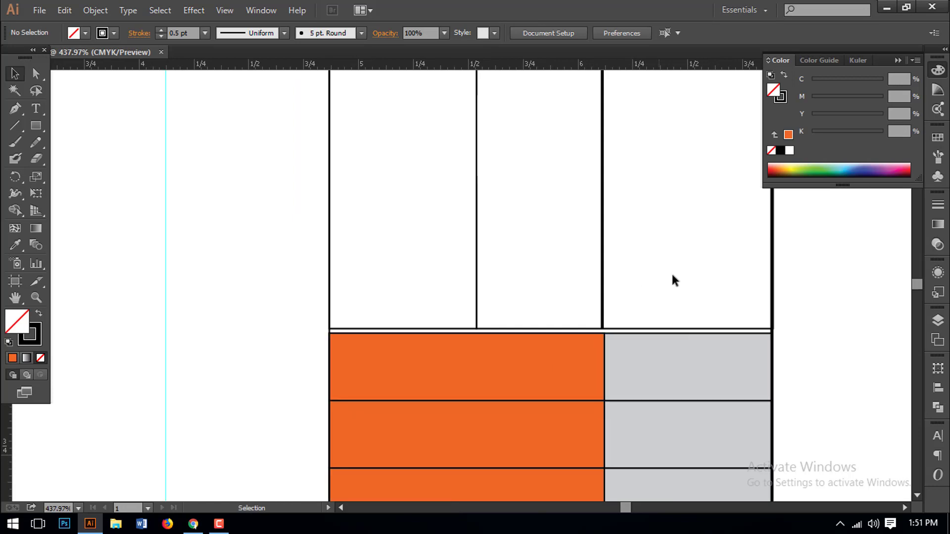
pyautogui.moveTo(654, 243); pyautogui.dragTo(399, 285)
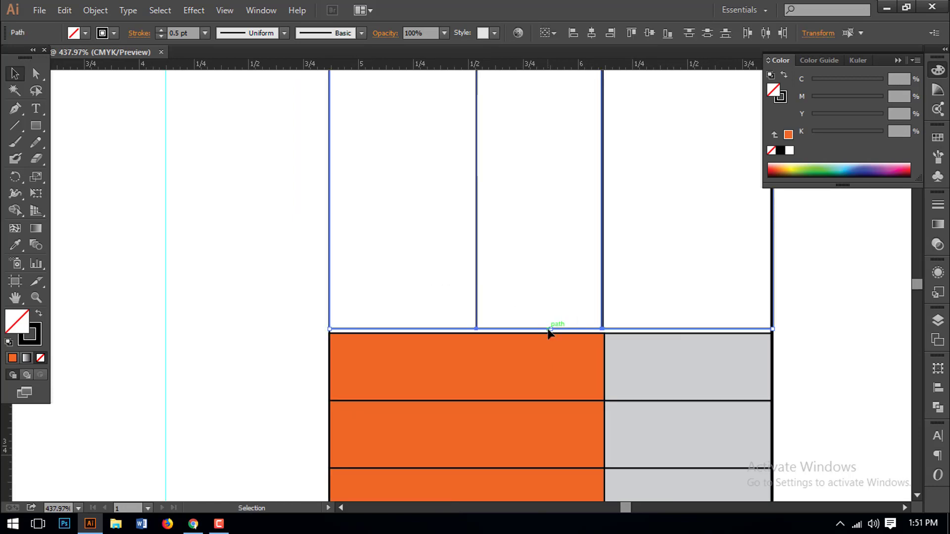
pyautogui.moveTo(553, 328); pyautogui.dragTo(556, 333)
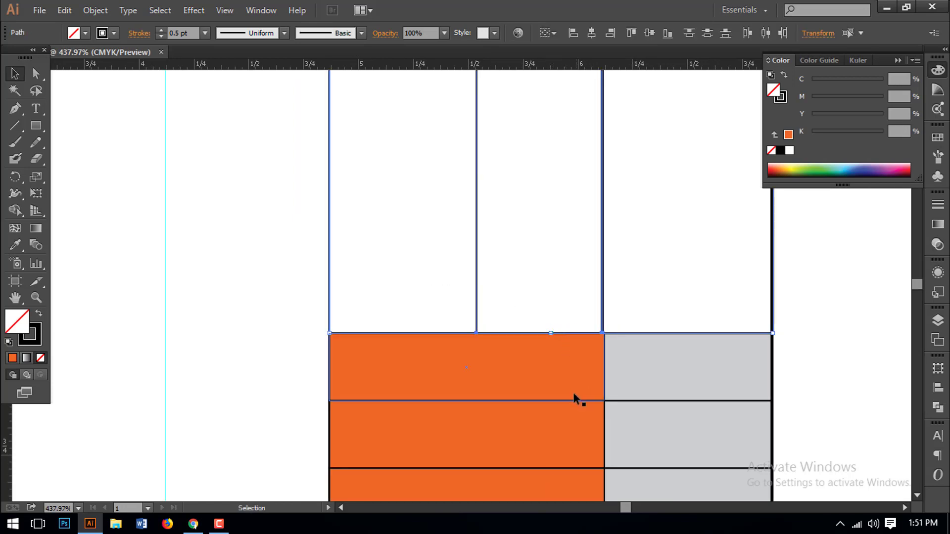
pyautogui.click(810, 369)
pyautogui.hotkey('ctrl', '-')
pyautogui.hotkey('ctrl', '-')
pyautogui.hotkey('ctrl', '-')
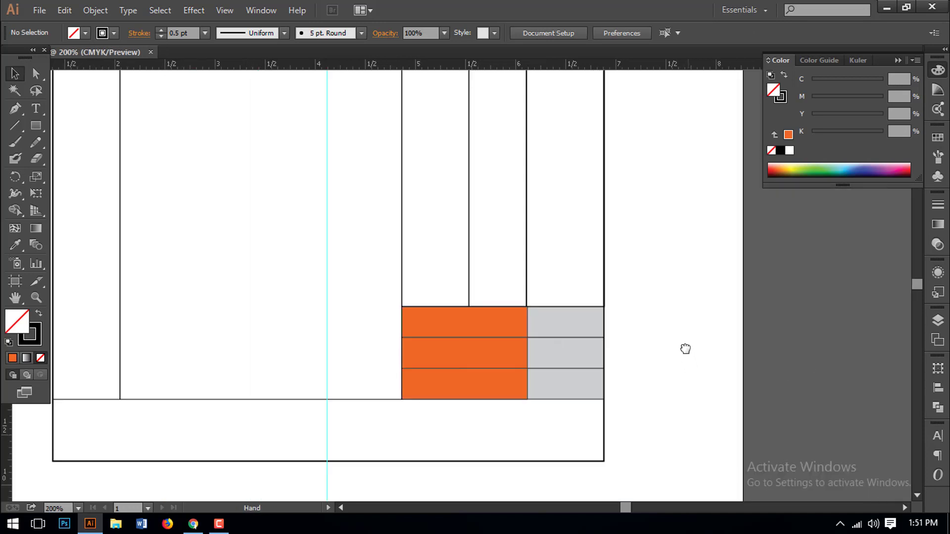
pyautogui.hotkey('ctrl', '-')
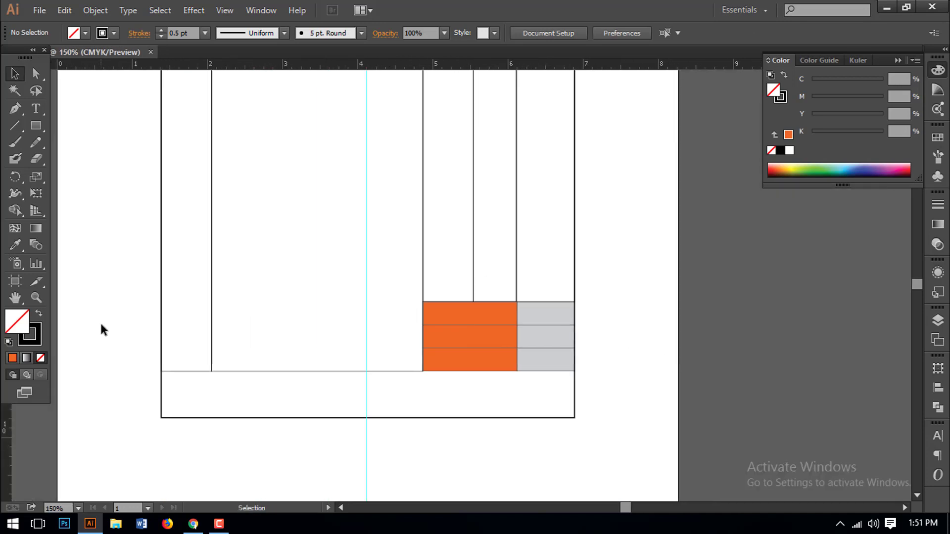
# - Type Grand Total and place it in the top orange cell
pyautogui.click(35, 108)
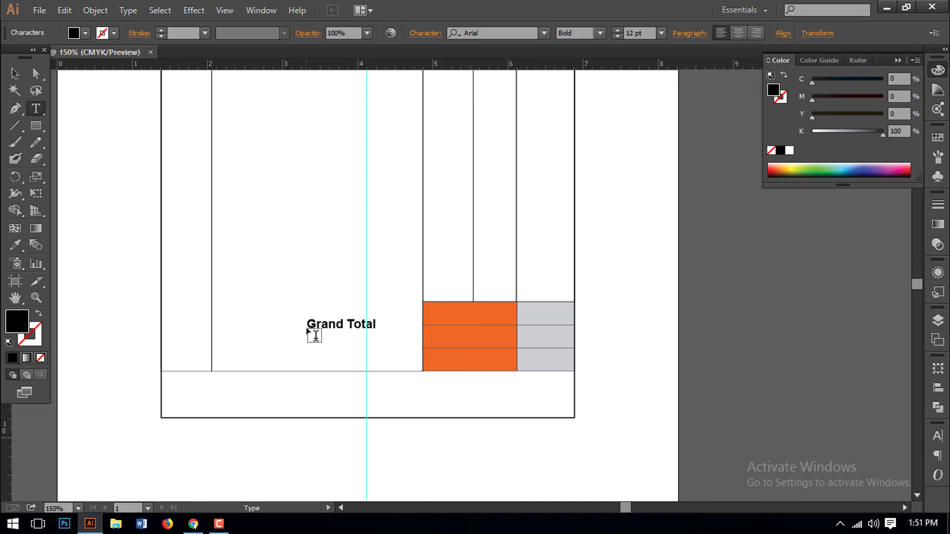
pyautogui.press('Escape')
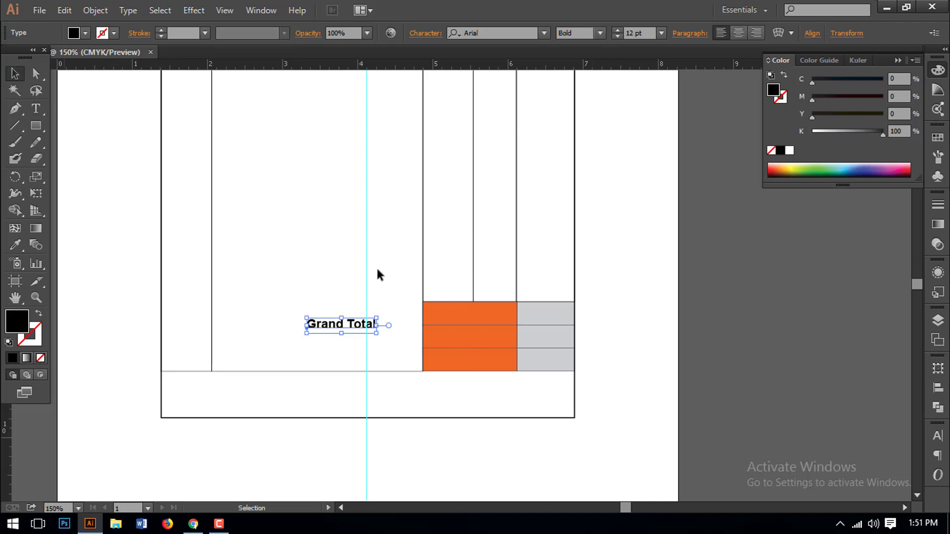
pyautogui.moveTo(349, 330); pyautogui.dragTo(479, 315)
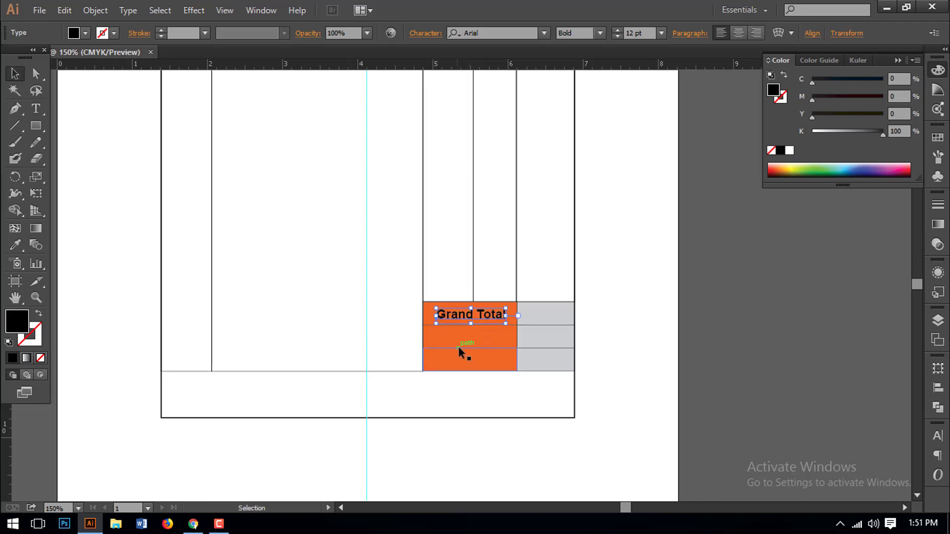
pyautogui.click(504, 331)
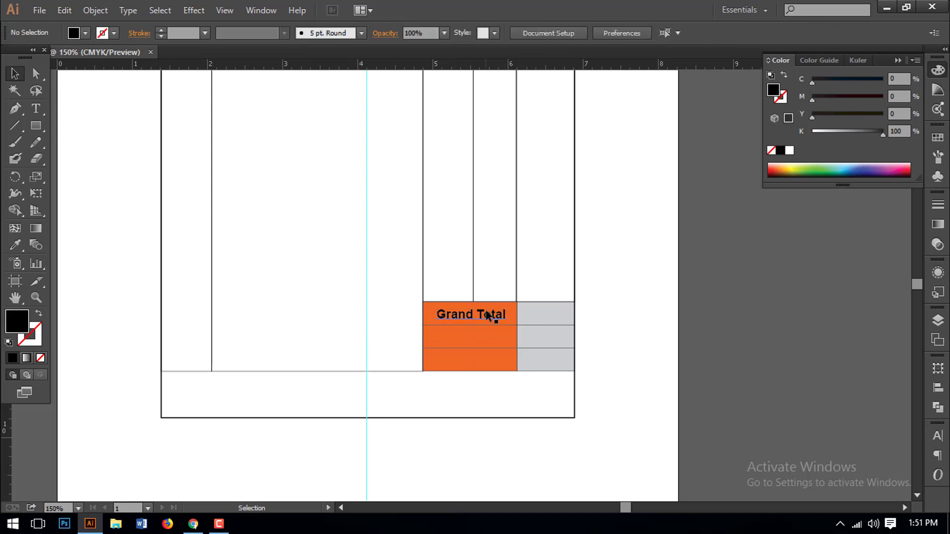
# - Copy the label into the second orange row and retype it as In Advance
pyautogui.moveTo(488, 316); pyautogui.dragTo(491, 340)
pyautogui.moveTo(490, 338); pyautogui.dragTo(490, 339)
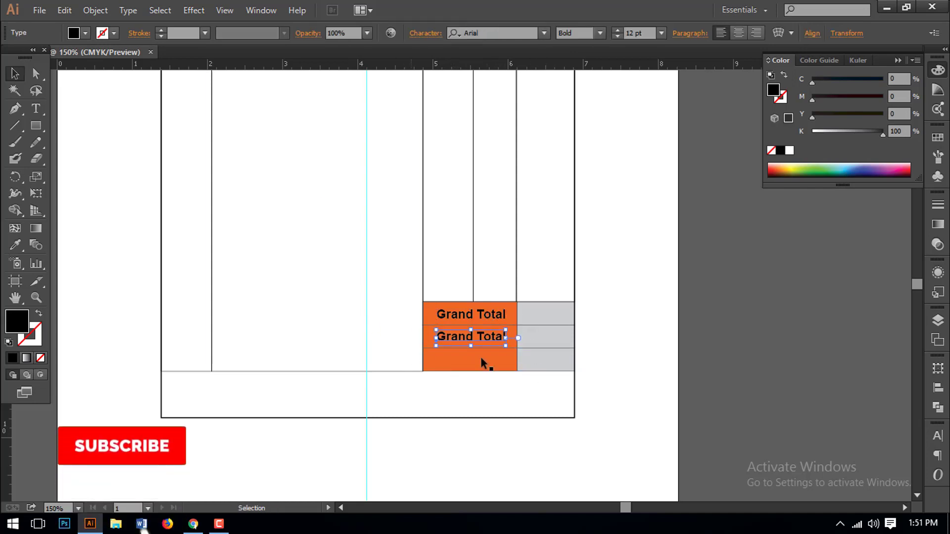
pyautogui.tripleClick(474, 335)
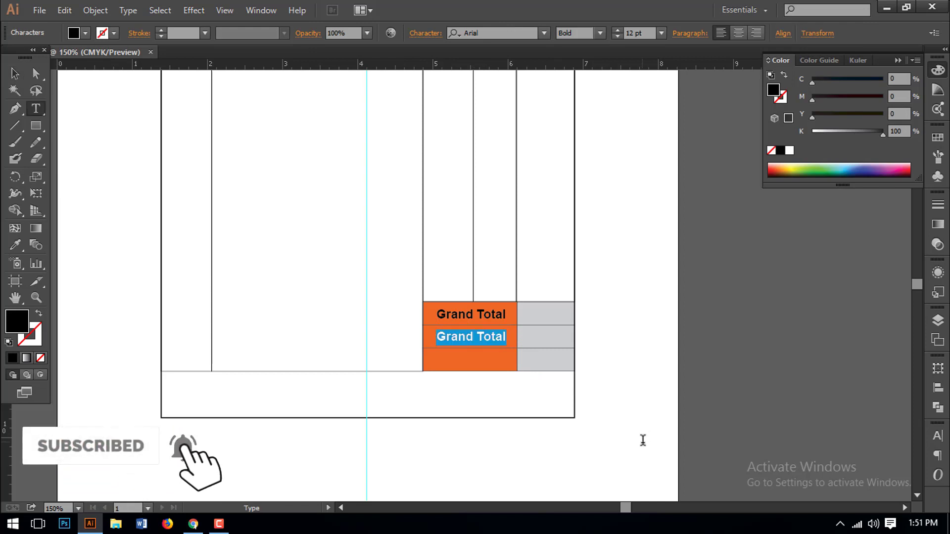
pyautogui.write('In Adv')
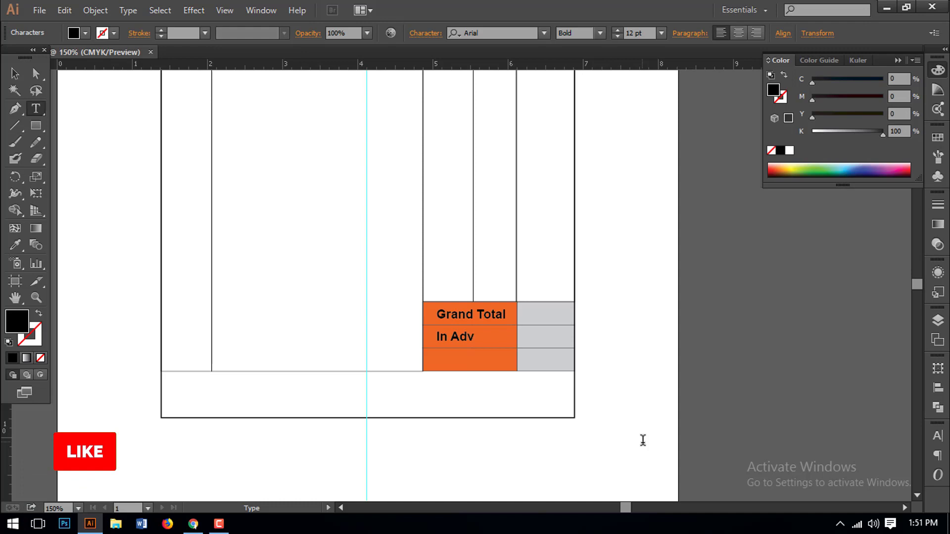
pyautogui.write('ance')
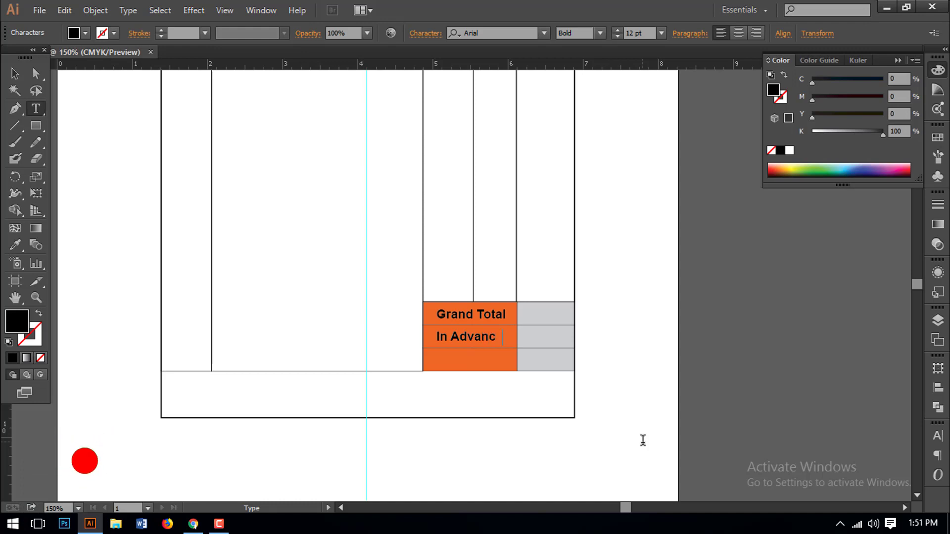
pyautogui.click(15, 73)
# - Copy In Advance into the third orange row and retype it as Due
pyautogui.moveTo(489, 339); pyautogui.dragTo(488, 361)
pyautogui.doubleClick(488, 361)
pyautogui.hotkey('ctrl', 'a')
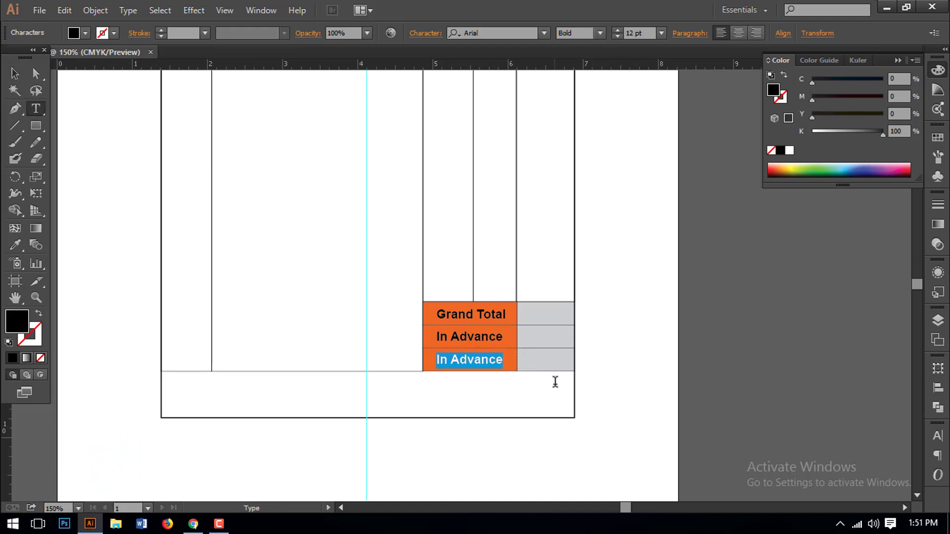
pyautogui.write('Due')
pyautogui.click(15, 73)
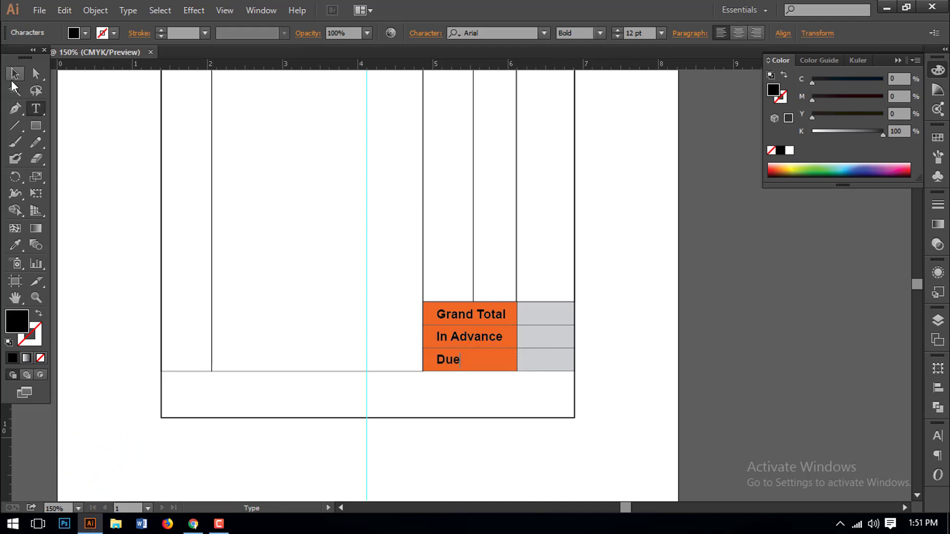
pyautogui.keyDown('shift'); pyautogui.click(468, 336); pyautogui.keyUp('shift')
# - Centre the Grand Total, In Advance and Due labels horizontally in their orange cells
pyautogui.keyDown('shift'); pyautogui.click(477, 318); pyautogui.keyUp('shift')
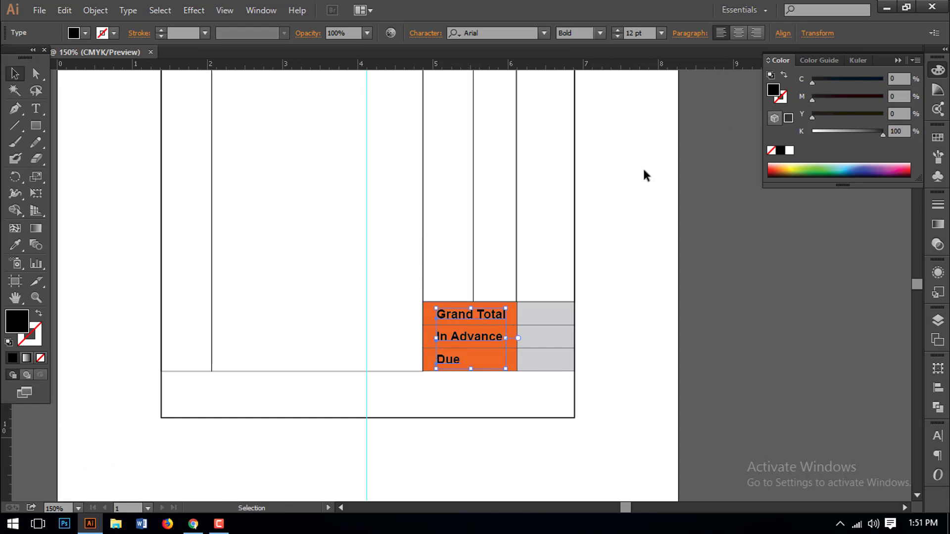
pyautogui.click(939, 387)
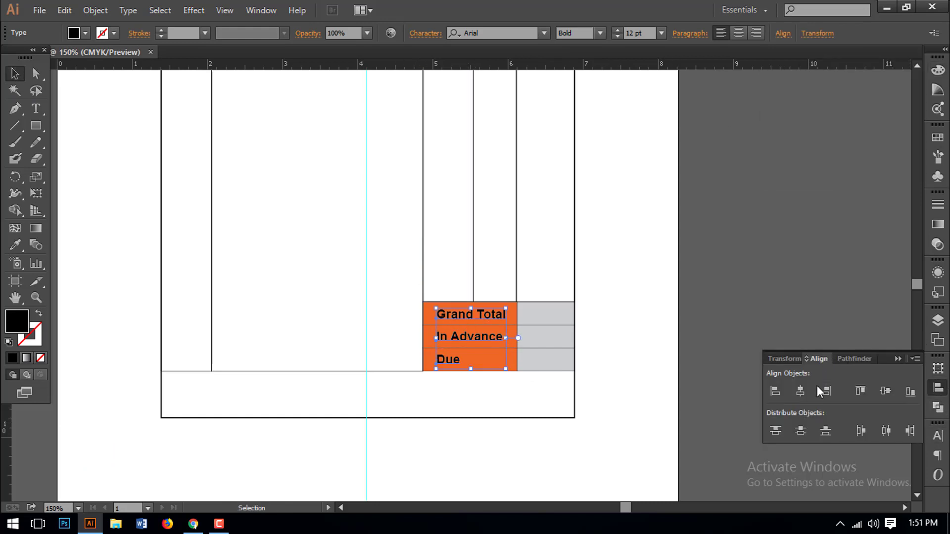
pyautogui.click(800, 391)
pyautogui.press('Right')
pyautogui.press('Right')
pyautogui.press('Right')
pyautogui.press('Right')
pyautogui.press('Right')
pyautogui.press('Right')
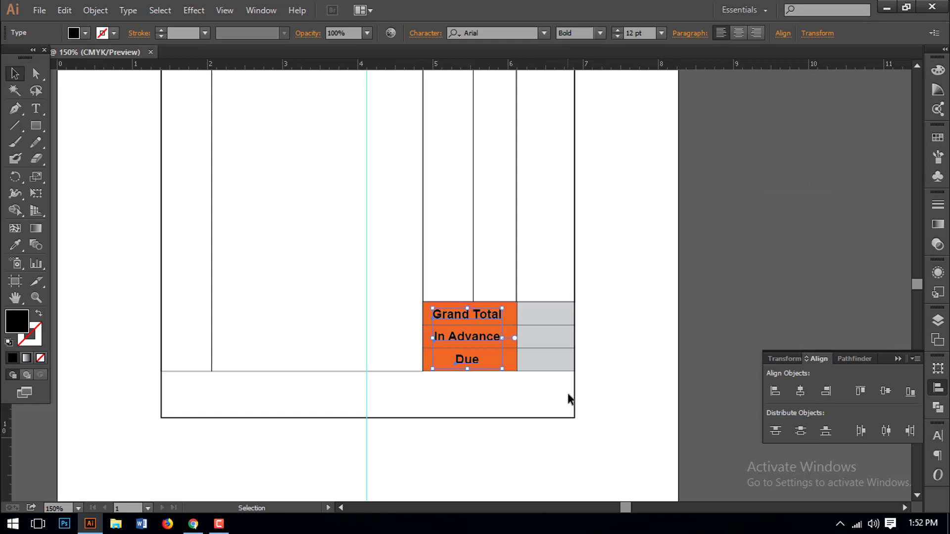
# - Deselect the labels and pan down to the bottom of the memo
pyautogui.click(594, 377)
pyautogui.moveTo(480, 391); pyautogui.dragTo(527, 413)
pyautogui.moveTo(535, 358); pyautogui.dragTo(498, 382)
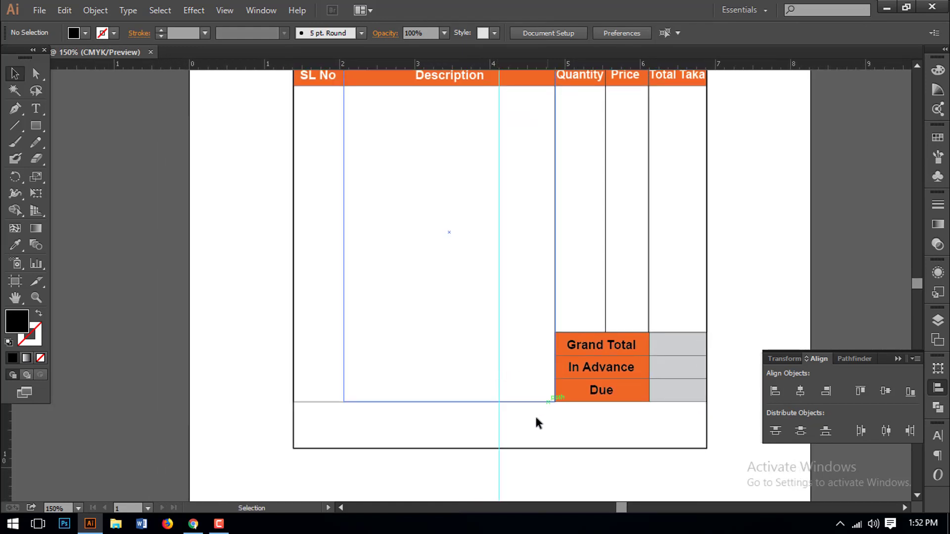
pyautogui.moveTo(528, 418)
pyautogui.mouseDown()
pyautogui.moveTo(501, 426)
pyautogui.moveTo(543, 456)
pyautogui.moveTo(543, 426)
pyautogui.moveTo(526, 410)
pyautogui.mouseUp()
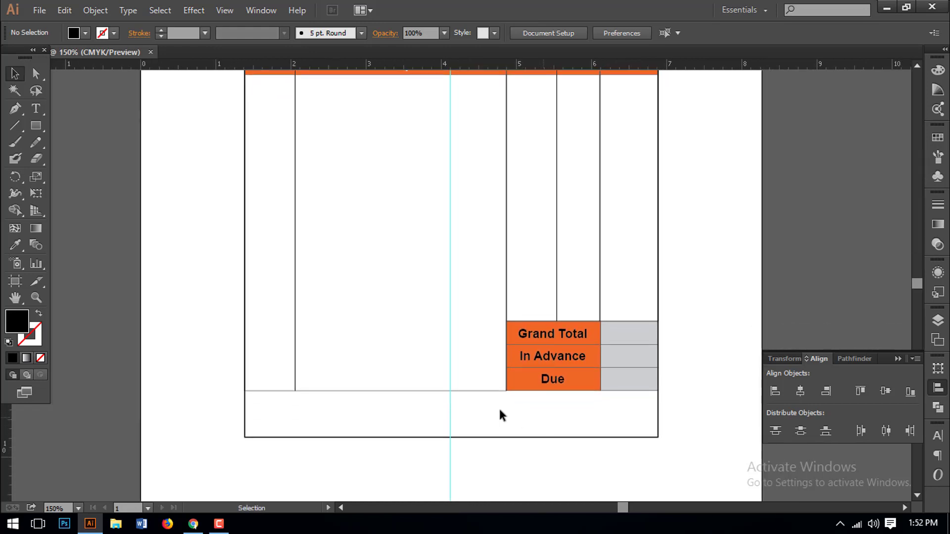
pyautogui.moveTo(437, 410); pyautogui.dragTo(437, 389)
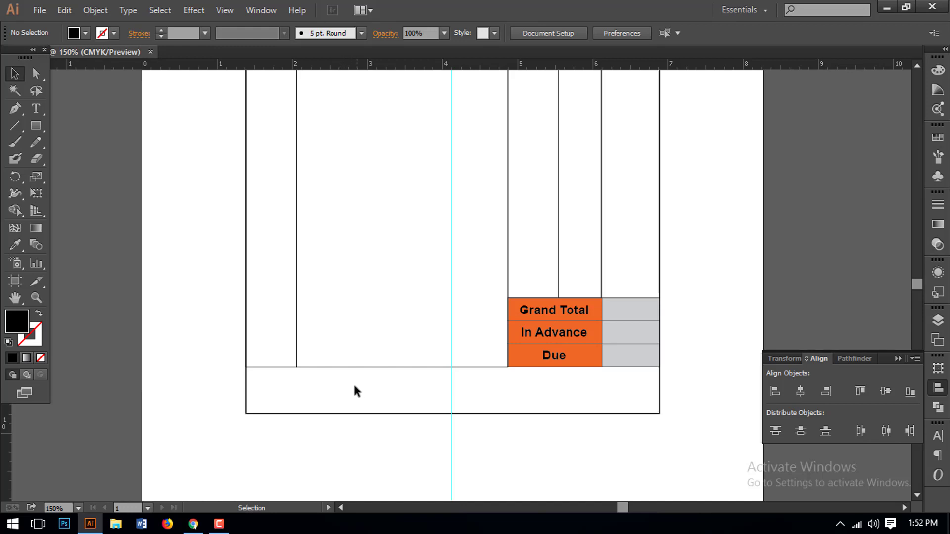
# - Add an 'In Words:' label in the bottom box followed by a dotted line
pyautogui.click(36, 108)
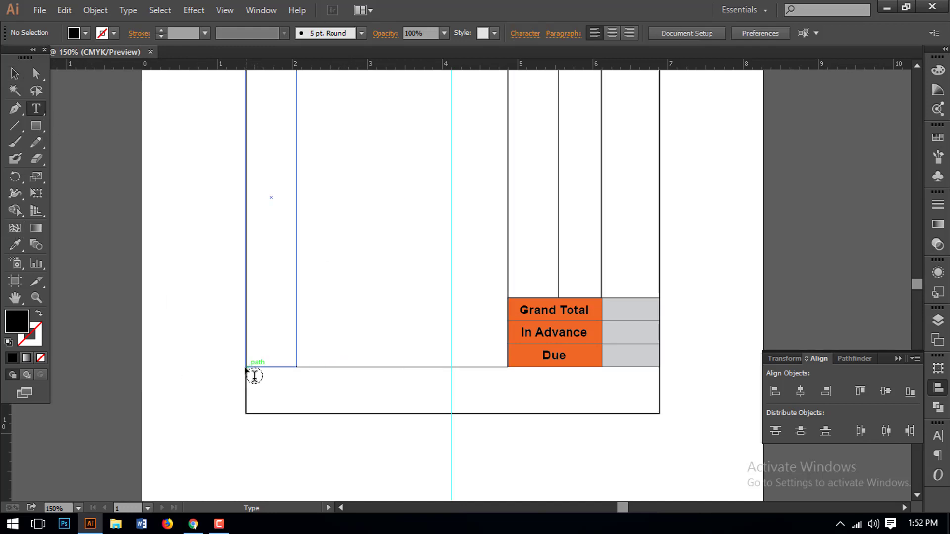
pyautogui.click(320, 406)
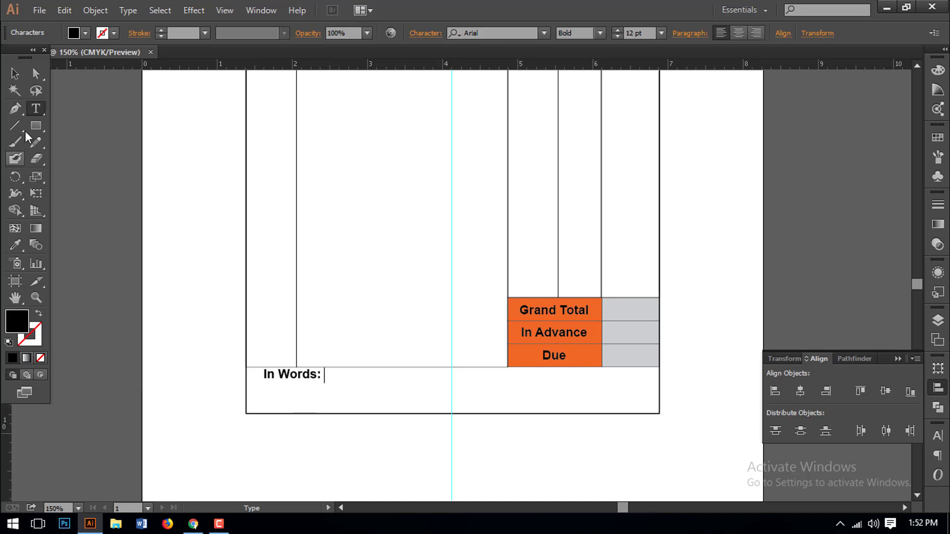
pyautogui.click(15, 74)
pyautogui.hotkey('shift', 'Left')
pyautogui.hotkey('shift', 'Left')
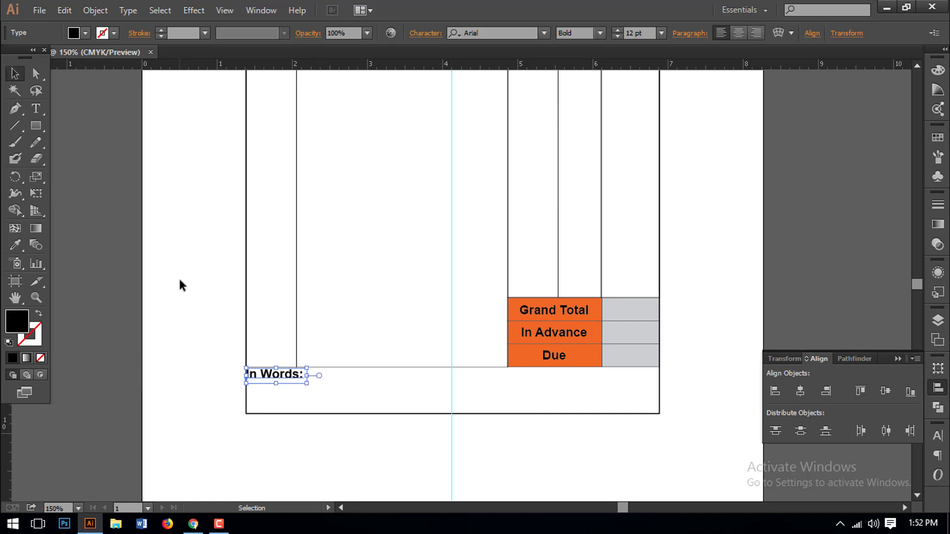
pyautogui.press('Down')
pyautogui.press('Down')
pyautogui.press('Down')
pyautogui.press('Down')
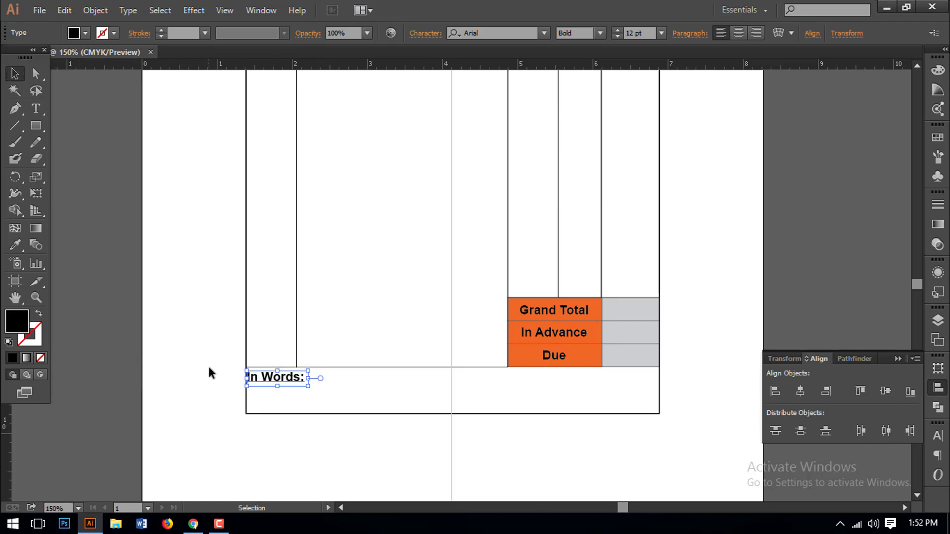
pyautogui.press('Down')
pyautogui.press('Down')
pyautogui.click(359, 396)
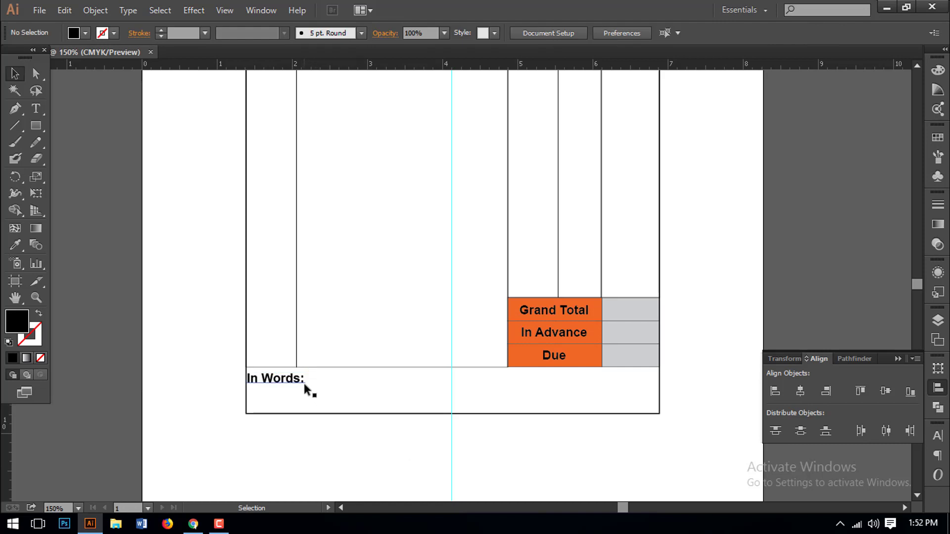
pyautogui.press('t')
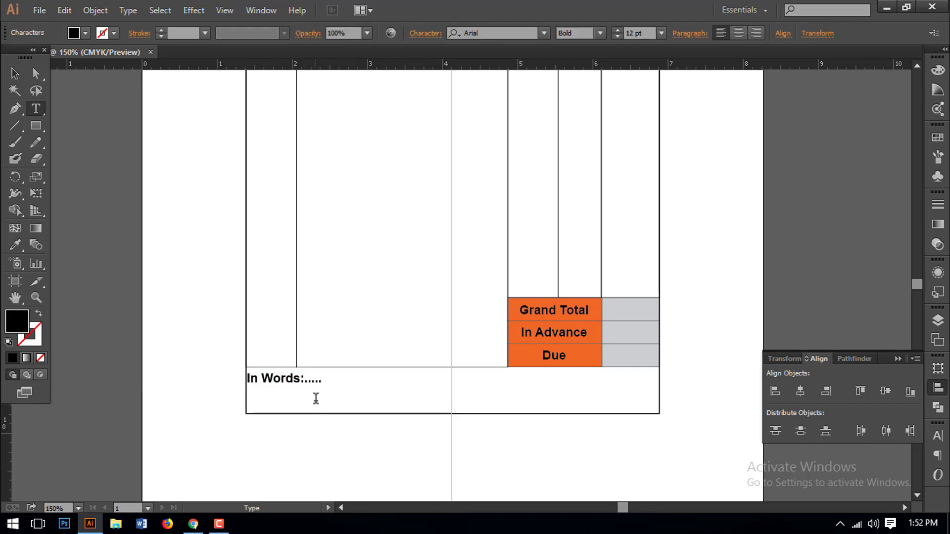
pyautogui.write('......................')
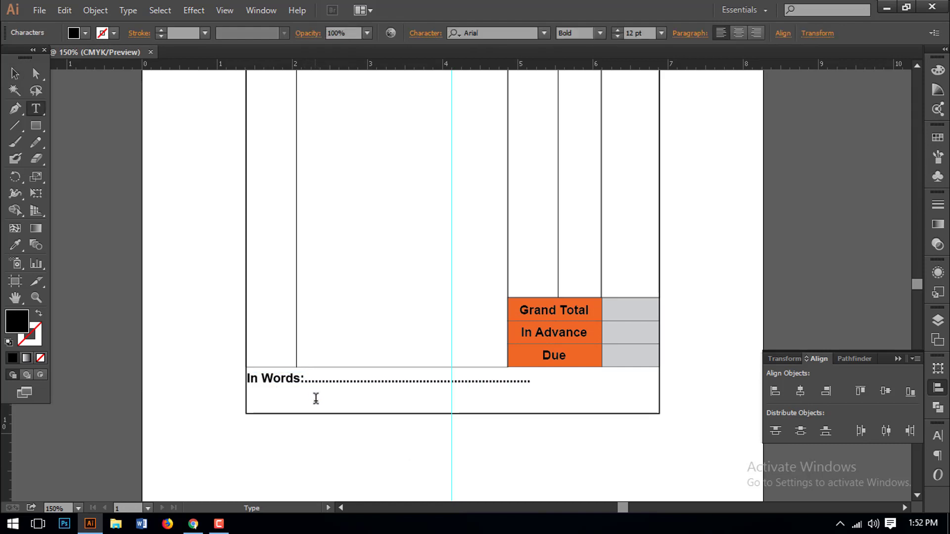
pyautogui.write('....................................')
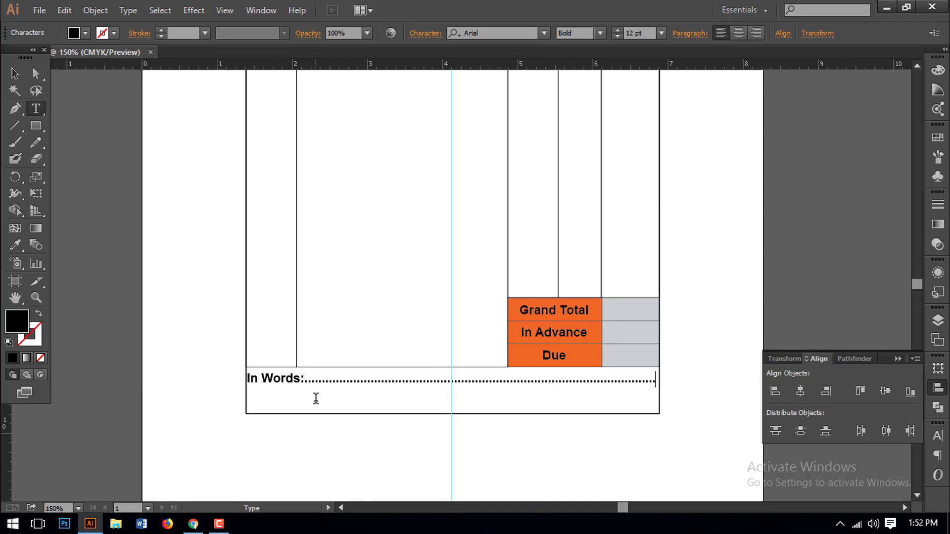
# - Duplicate the dotted line below and delete the 'In Words:' label from the copy
pyautogui.click(15, 73)
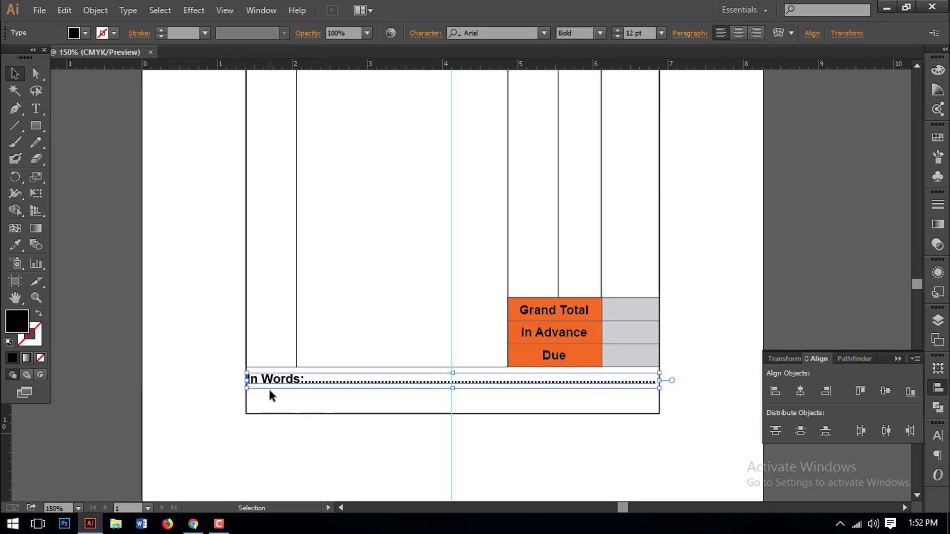
pyautogui.moveTo(268, 388); pyautogui.dragTo(244, 404)
pyautogui.click(299, 439)
pyautogui.doubleClick(304, 410)
pyautogui.hotkey('ctrl', 'a')
pyautogui.click(308, 404)
pyautogui.press('BackSpace')
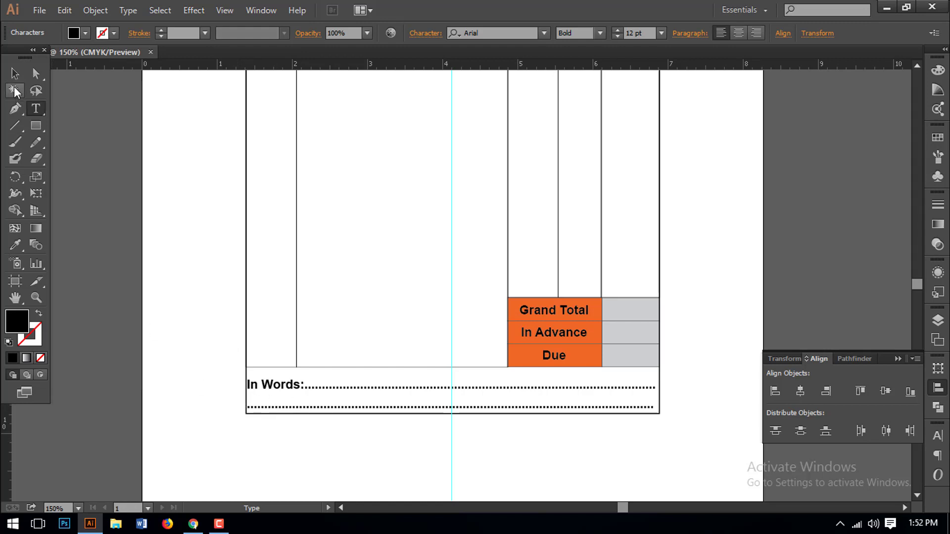
pyautogui.click(15, 73)
pyautogui.scroll(-2, 350, 339)
pyautogui.hscroll(2, 350, 340)
# - Zoom out to view the whole memo, then back in to 100%
pyautogui.click(379, 403)
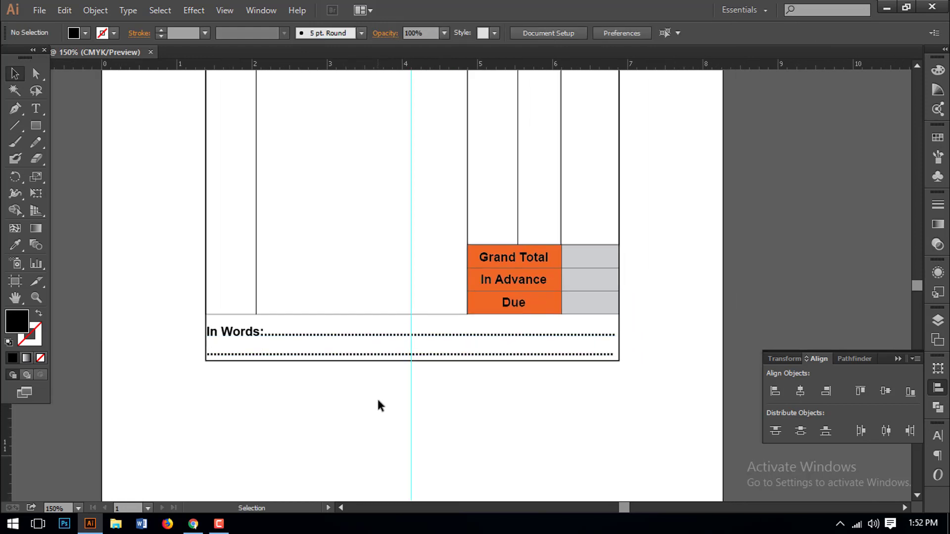
pyautogui.press('z')
pyautogui.hotkey('ctrl', '-')
pyautogui.hotkey('ctrl', '-')
pyautogui.click(436, 309)
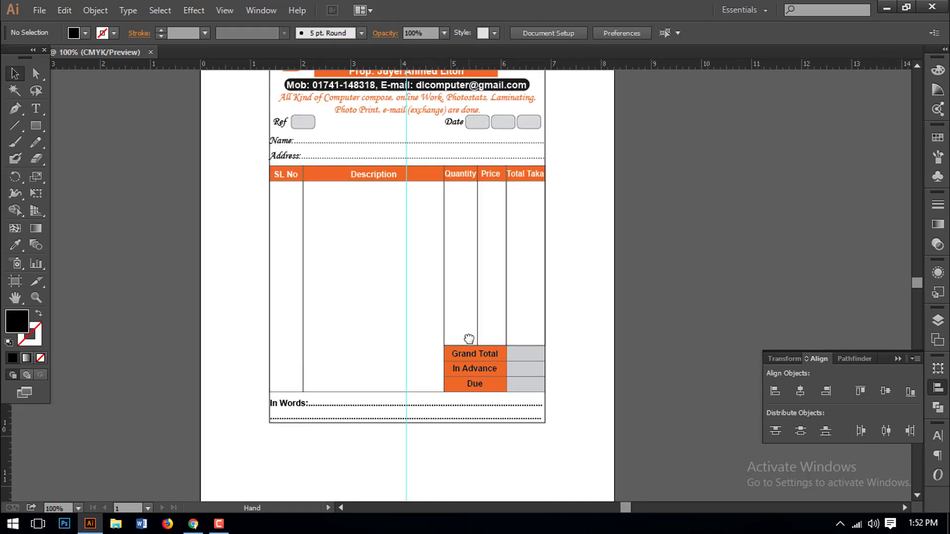
pyautogui.scroll(2, 456, 349)
pyautogui.scroll(2, 452, 323)
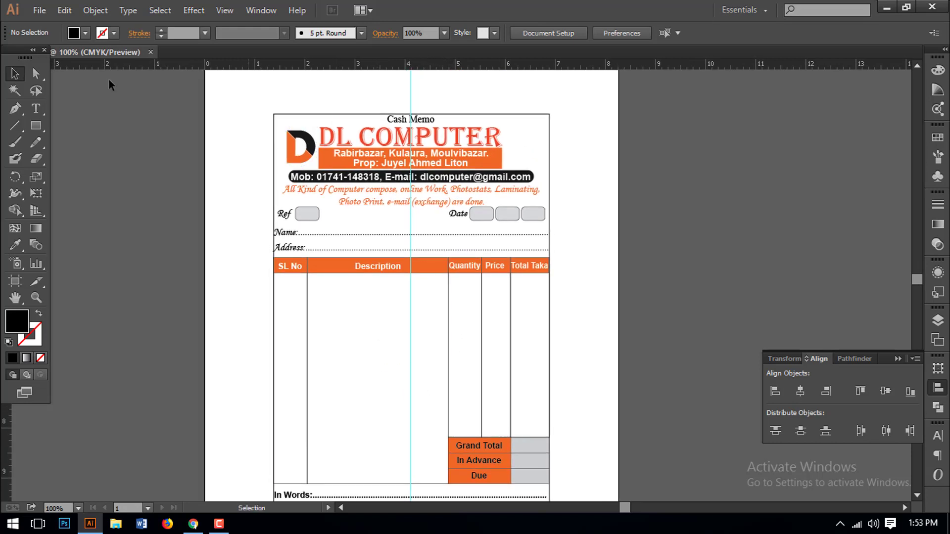
# - Unlock all locked objects with Object > Unlock All and clear the selection
pyautogui.click(94, 11)
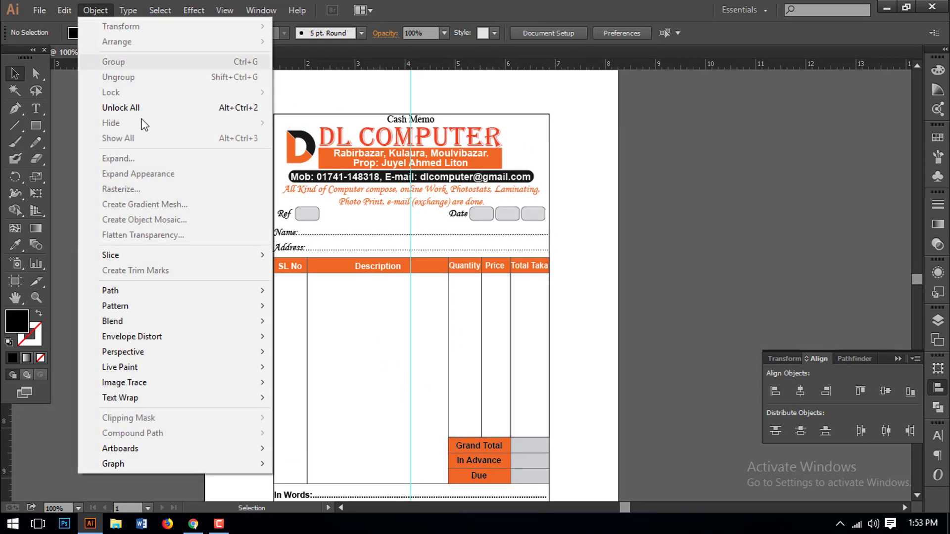
pyautogui.click(130, 108)
pyautogui.click(337, 111)
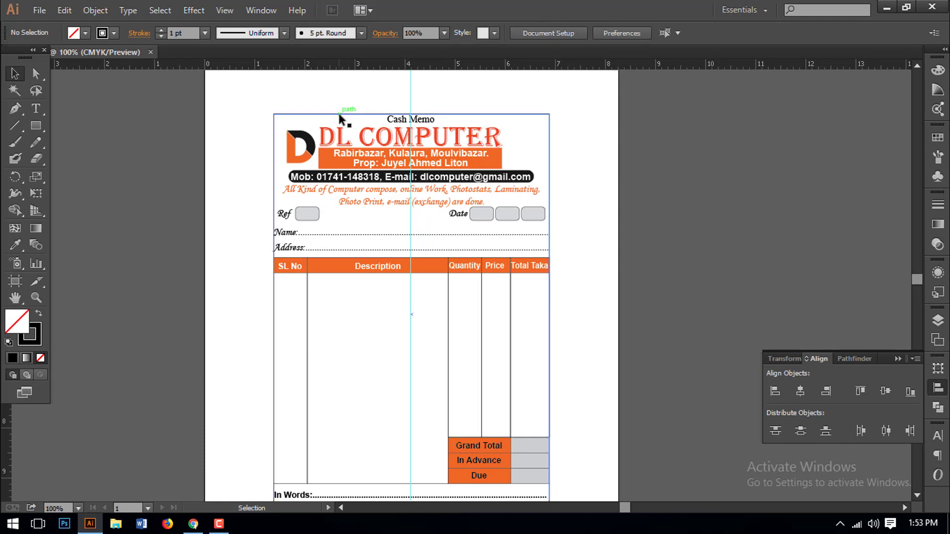
pyautogui.click(550, 125)
pyautogui.click(598, 195)
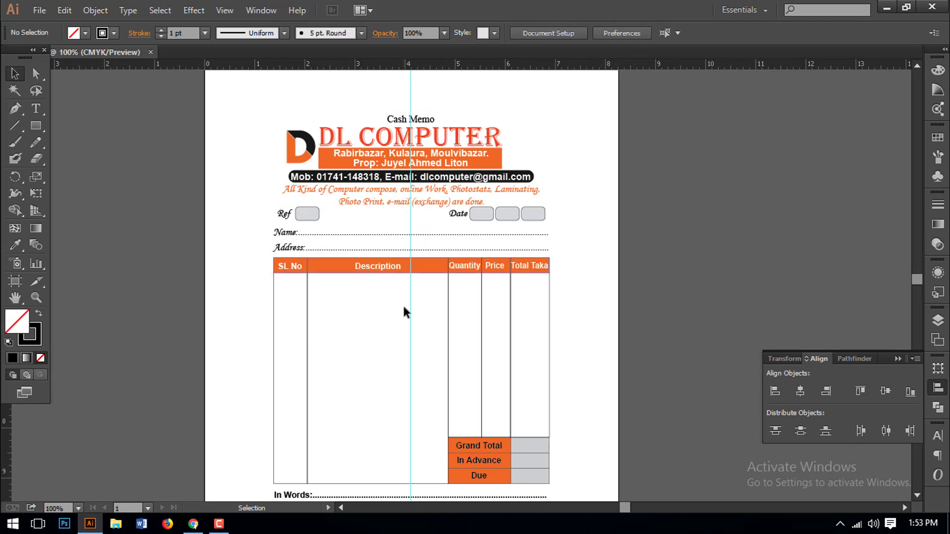
pyautogui.scroll(-3, 404, 307)
pyautogui.moveTo(405, 354); pyautogui.dragTo(401, 328)
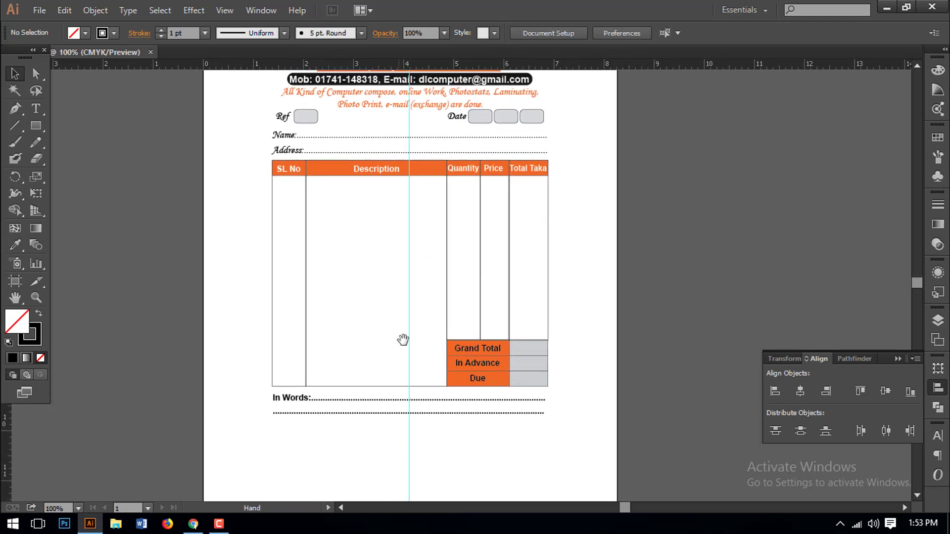
pyautogui.scroll(1, 415, 311)
pyautogui.scroll(-3, 407, 284)
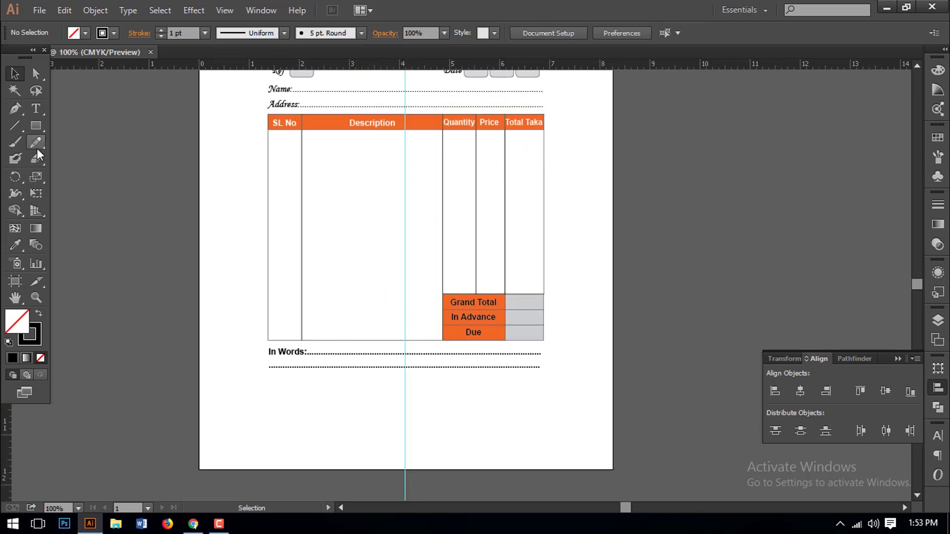
pyautogui.click(36, 112)
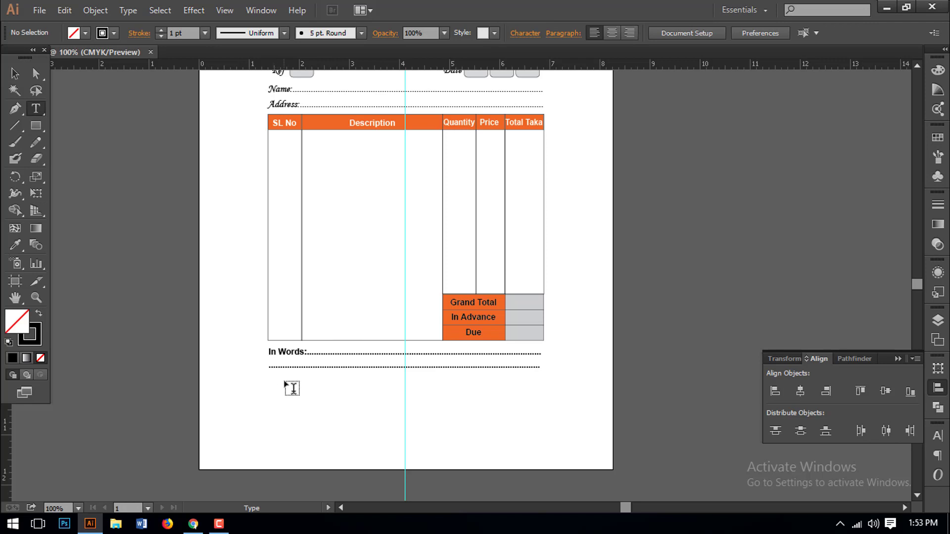
# - Place a bold 'Signature' label beneath the dotted lines, nudged right and down into position
pyautogui.click(468, 386)
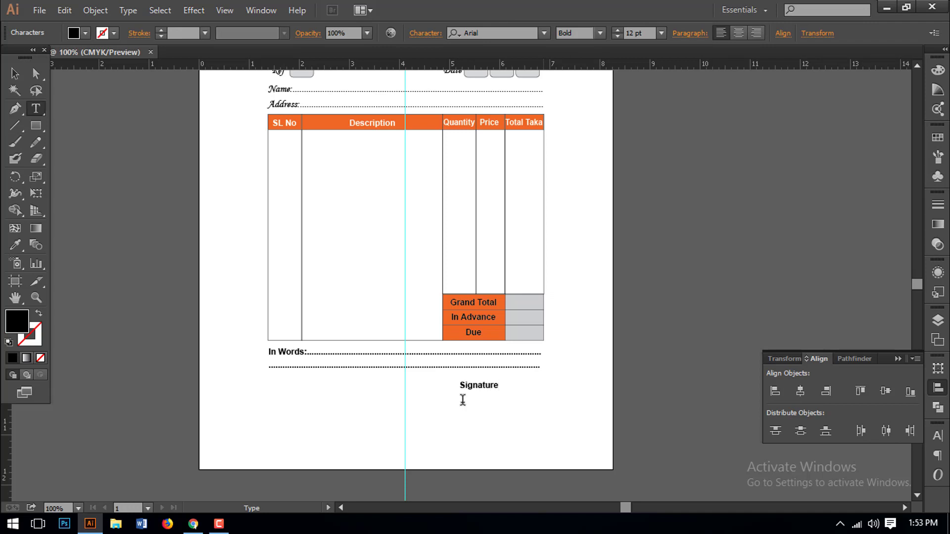
pyautogui.click(14, 74)
pyautogui.press('Right')
pyautogui.press('Right')
pyautogui.press('Right')
pyautogui.press('Right')
pyautogui.press('Right')
pyautogui.press('Right')
pyautogui.press('Right')
pyautogui.press('Right')
pyautogui.press('Right')
pyautogui.press('Right')
pyautogui.press('Right')
pyautogui.press('Right')
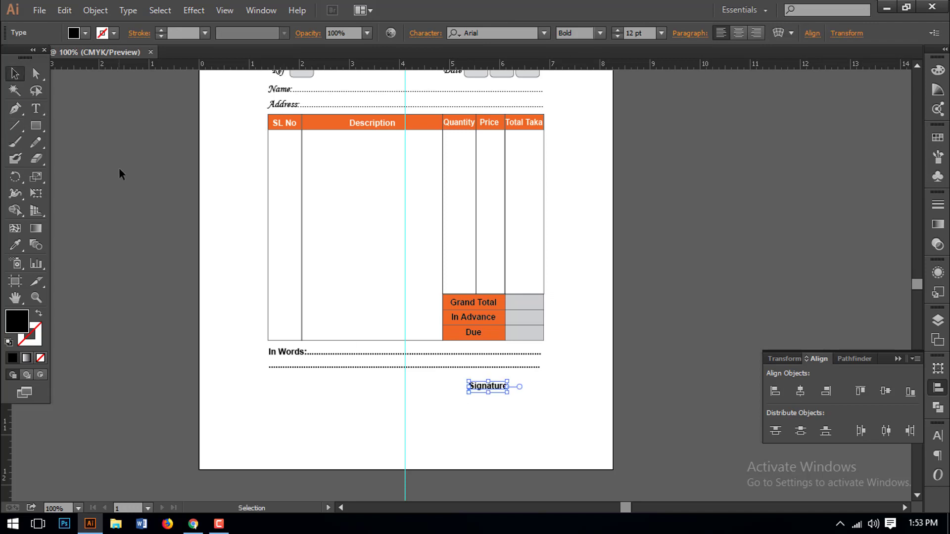
pyautogui.press('Down')
pyautogui.press('Down')
pyautogui.press('Down')
pyautogui.click(570, 381)
pyautogui.scroll(5, 547, 426)
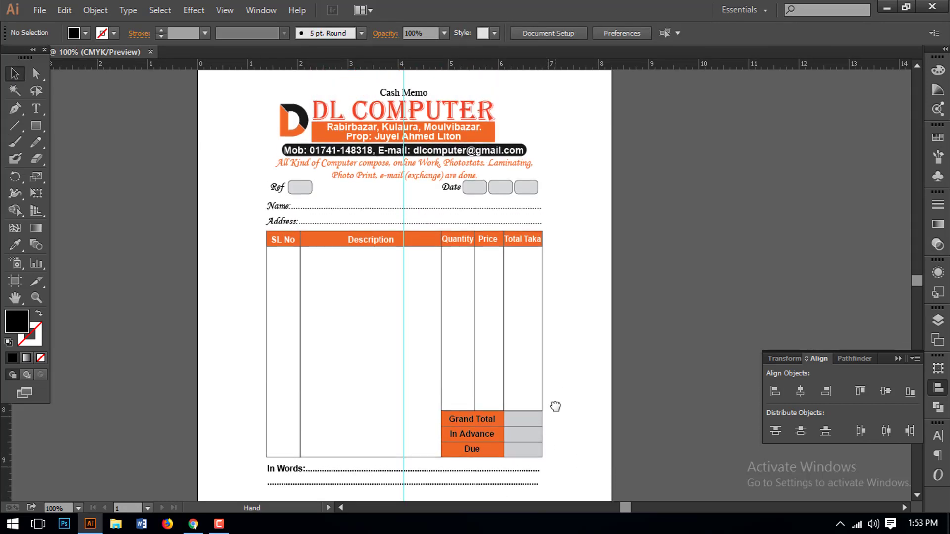
# - Save the memo to the Desktop as 'Cash Memo.ai' with default Illustrator options
pyautogui.hotkey('ctrl', 's')
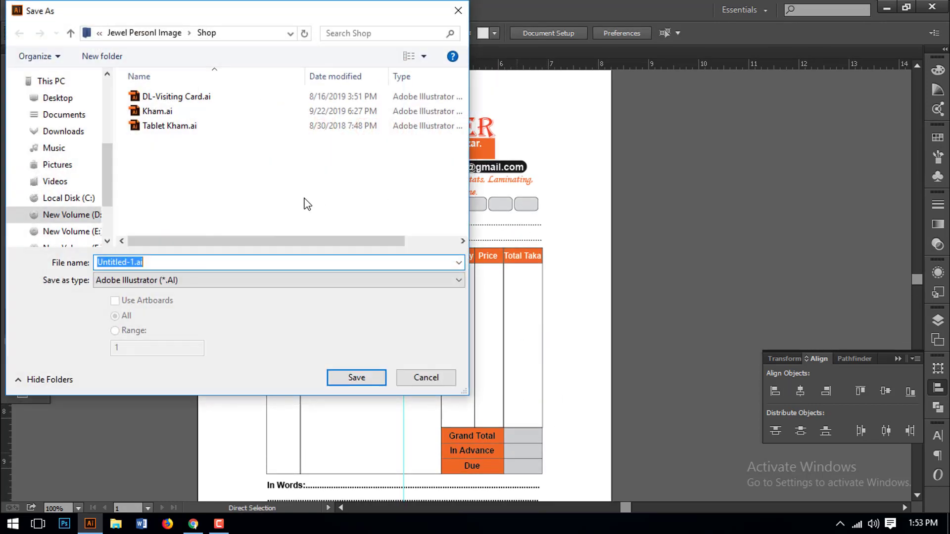
pyautogui.click(55, 98)
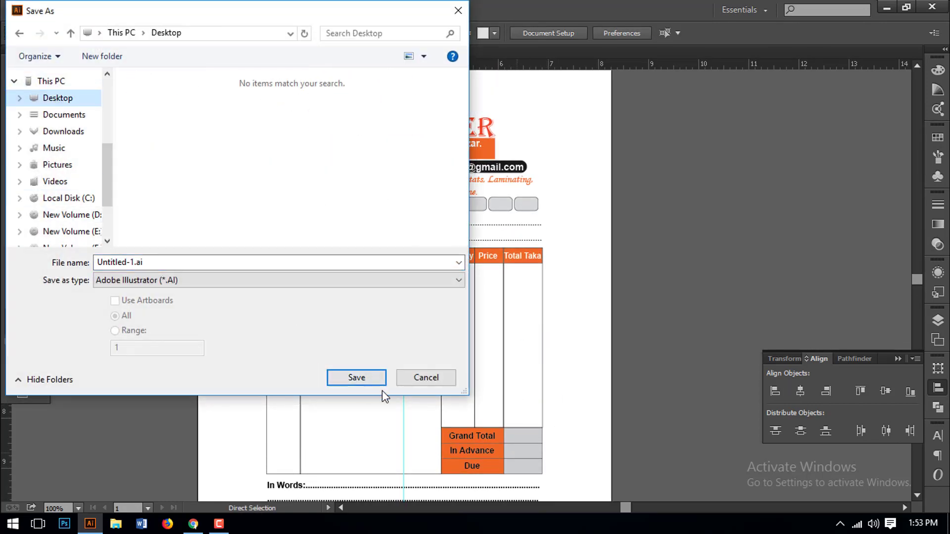
pyautogui.click(185, 260)
pyautogui.write('Cash Memo')
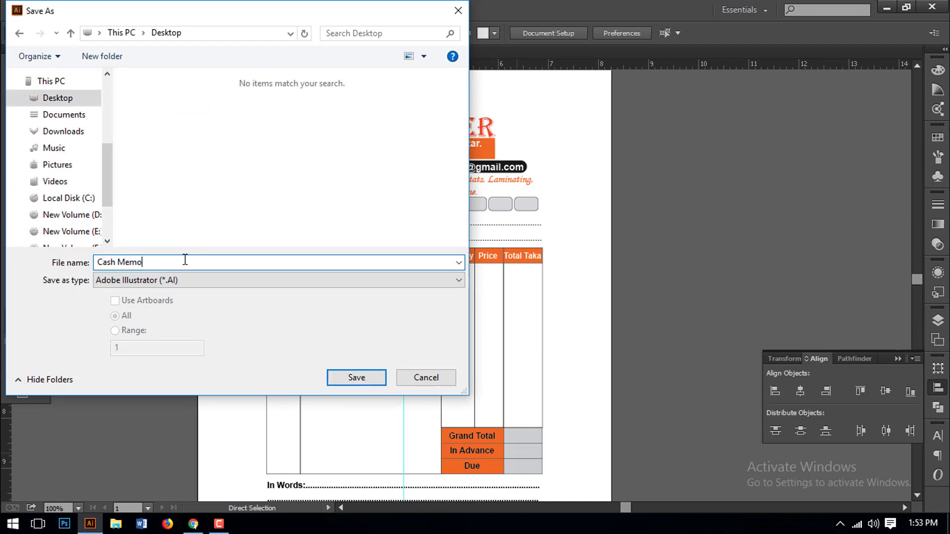
pyautogui.click(347, 377)
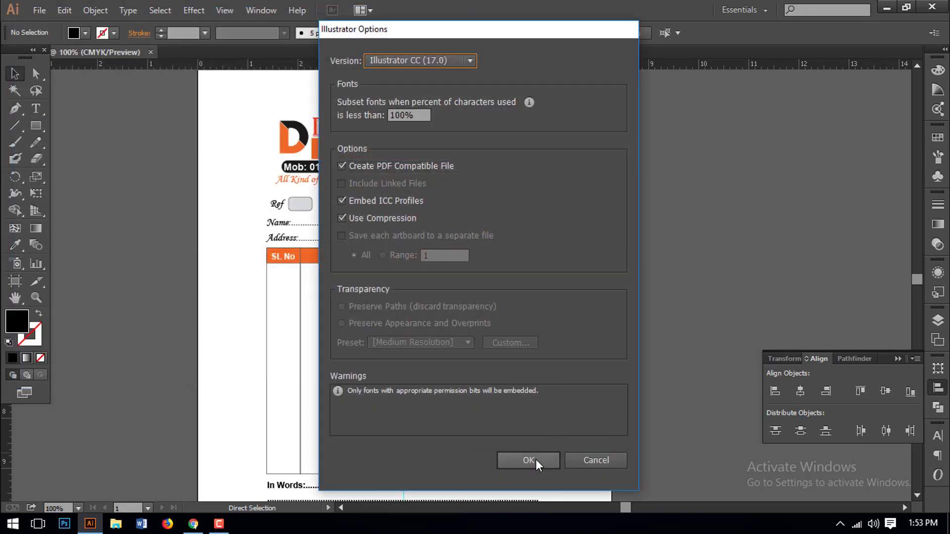
pyautogui.click(529, 461)
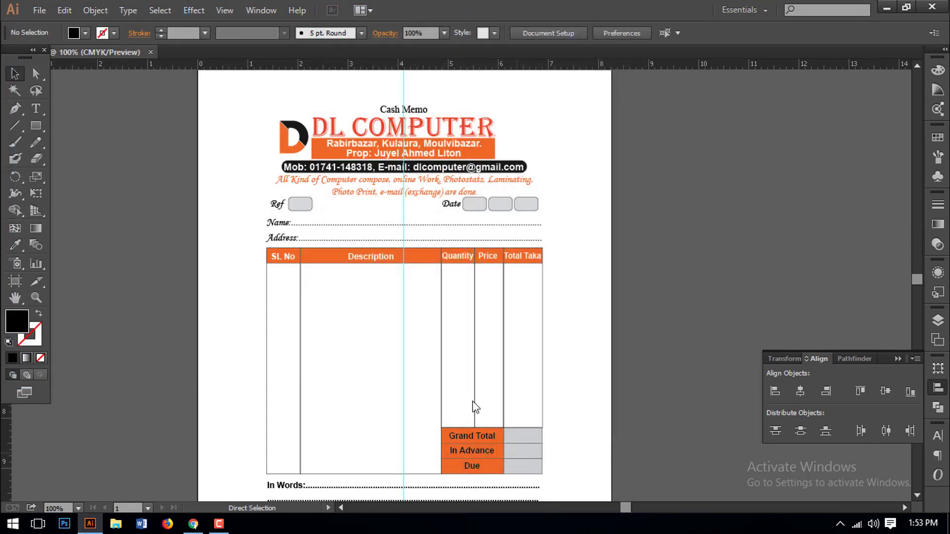
pyautogui.moveTo(458, 294); pyautogui.dragTo(432, 265)
# - Clear the selection and pan the finished memo slightly
pyautogui.click(637, 300)
pyautogui.moveTo(569, 350); pyautogui.dragTo(591, 359)
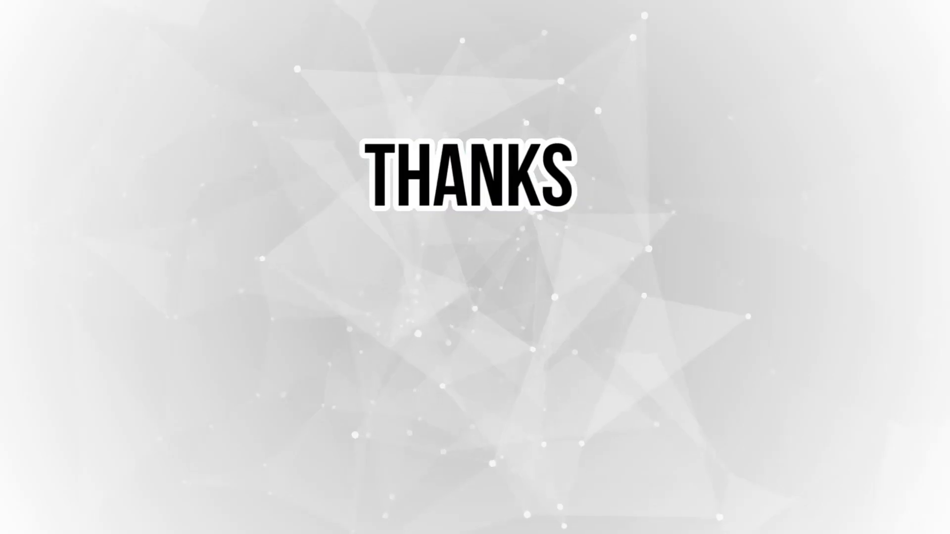